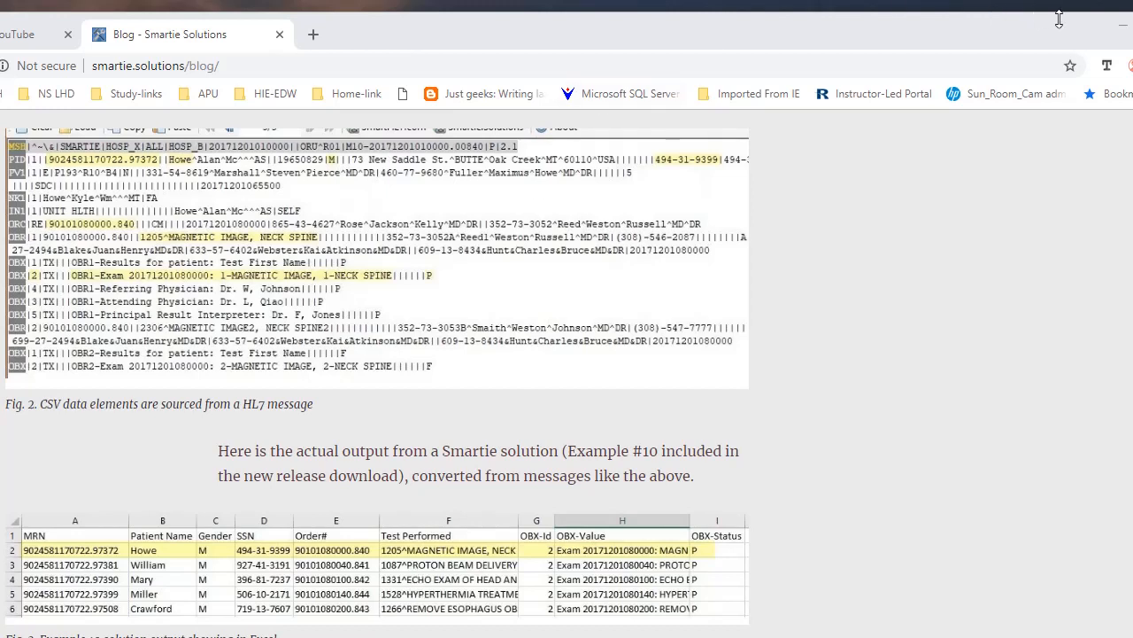
Minimize the browser, launch Smartie.Manager.exe from the Smartie.R20181212 folder, and move its window fully into view.
{"action": "left_click", "coordinate": [1121, 30]}
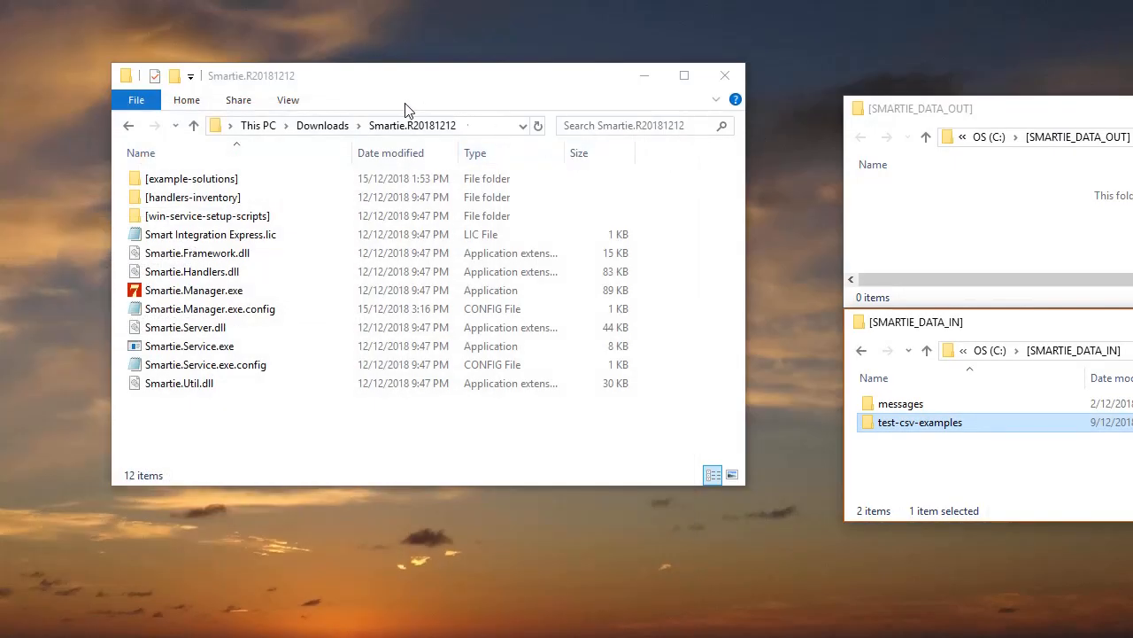
{"action": "left_click", "coordinate": [186, 297]}
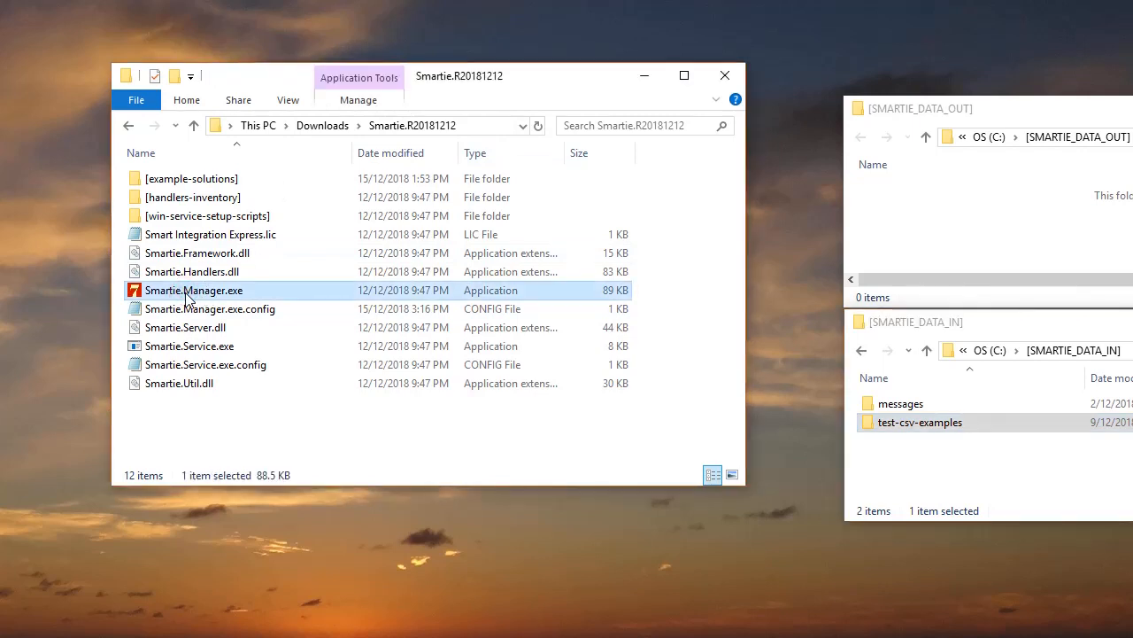
{"action": "double_click", "coordinate": [186, 297]}
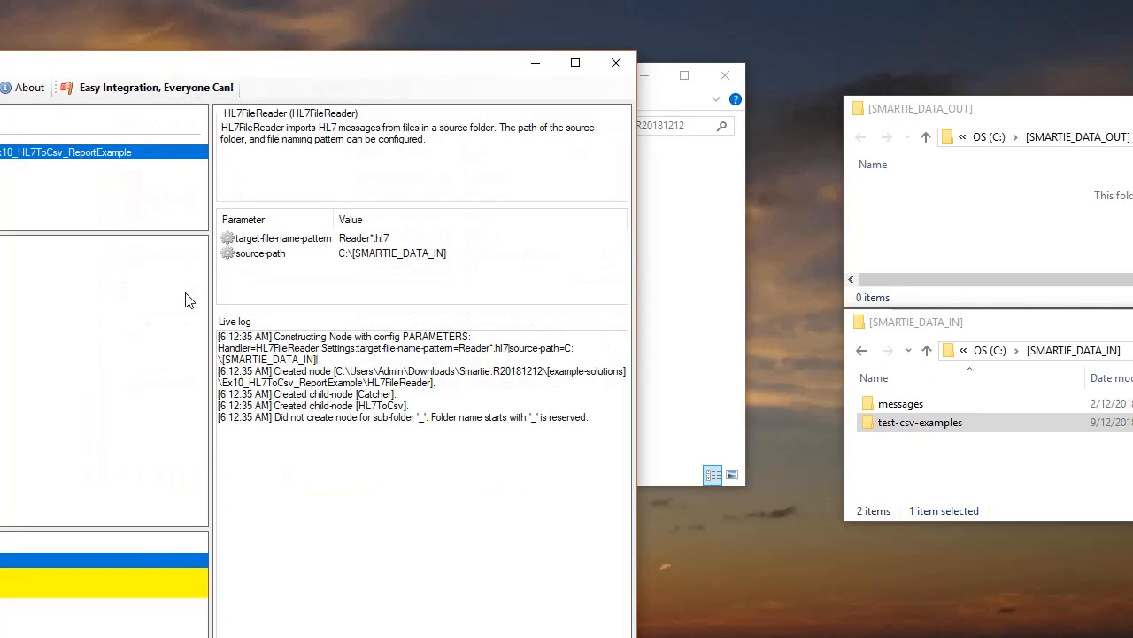
{"action": "left_click_drag", "start_coordinate": [0, 60], "coordinate": [216, 23]}
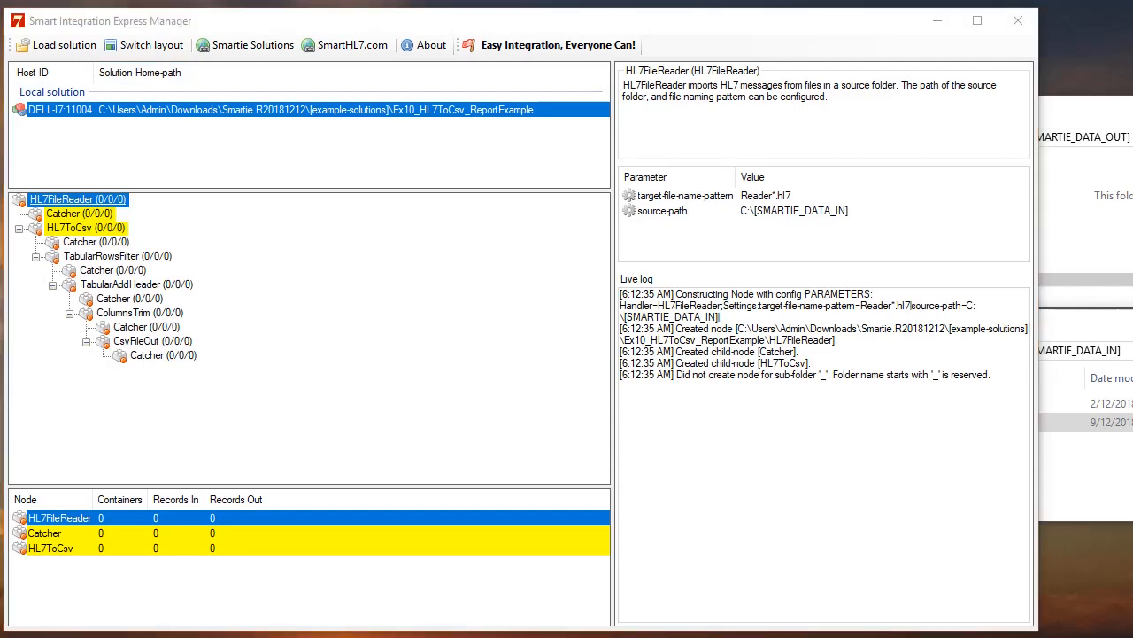
View the solutions in the [example-solutions] folder of Smartie.R20181212 and move the folder window out of the way.
{"action": "key", "text": "alt+Tab"}
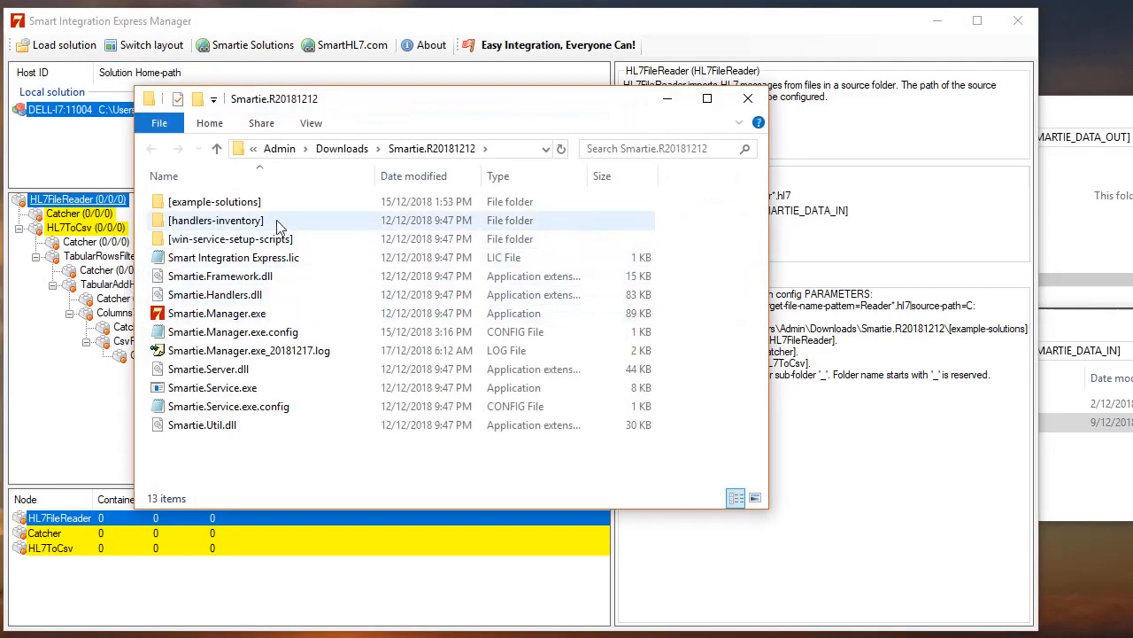
{"action": "double_click", "coordinate": [225, 206]}
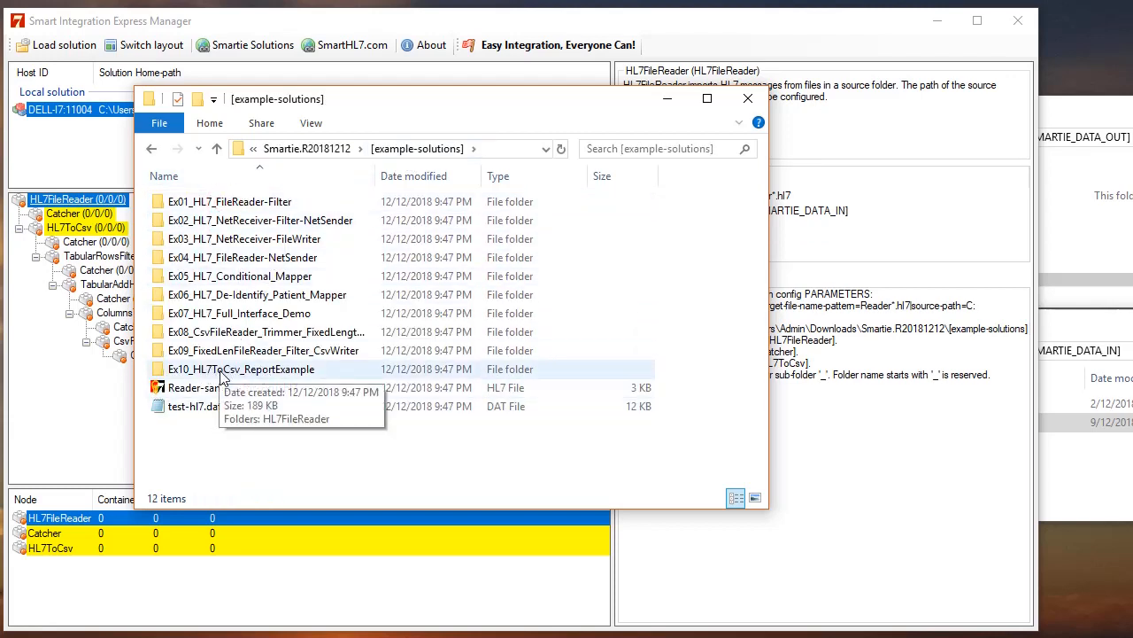
{"action": "left_click_drag", "start_coordinate": [365, 100], "coordinate": [1132, 398]}
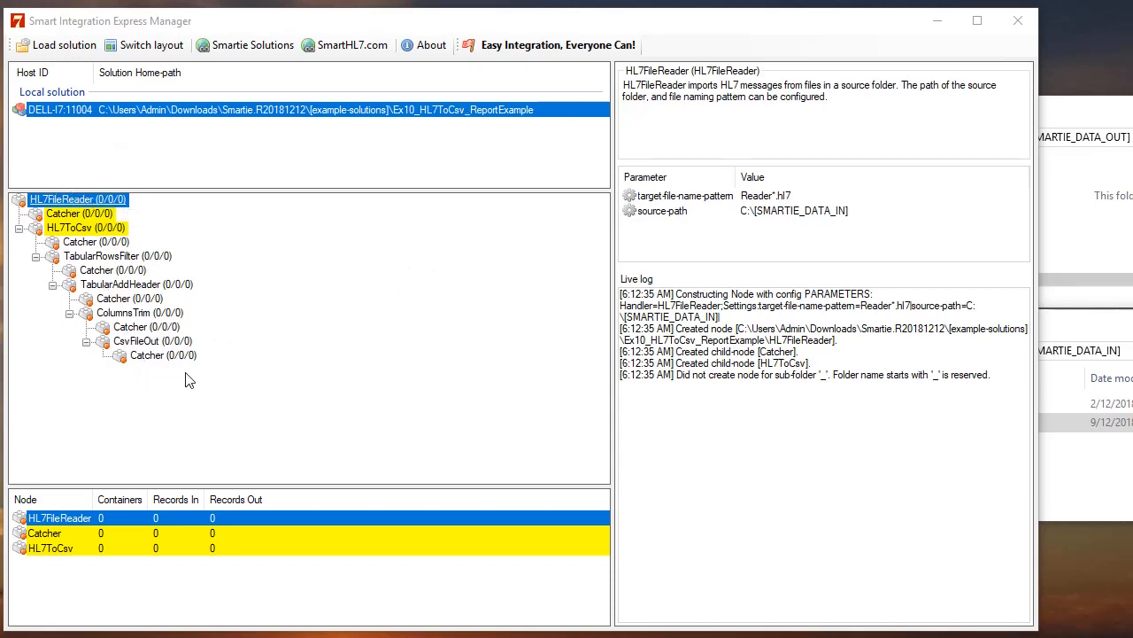
Examine the description and parameters of each processing node in the Ex10_HL7ToCsv_ReportExample solution, from HL7FileReader through to CsvFileOut.
{"action": "left_click", "coordinate": [155, 346]}
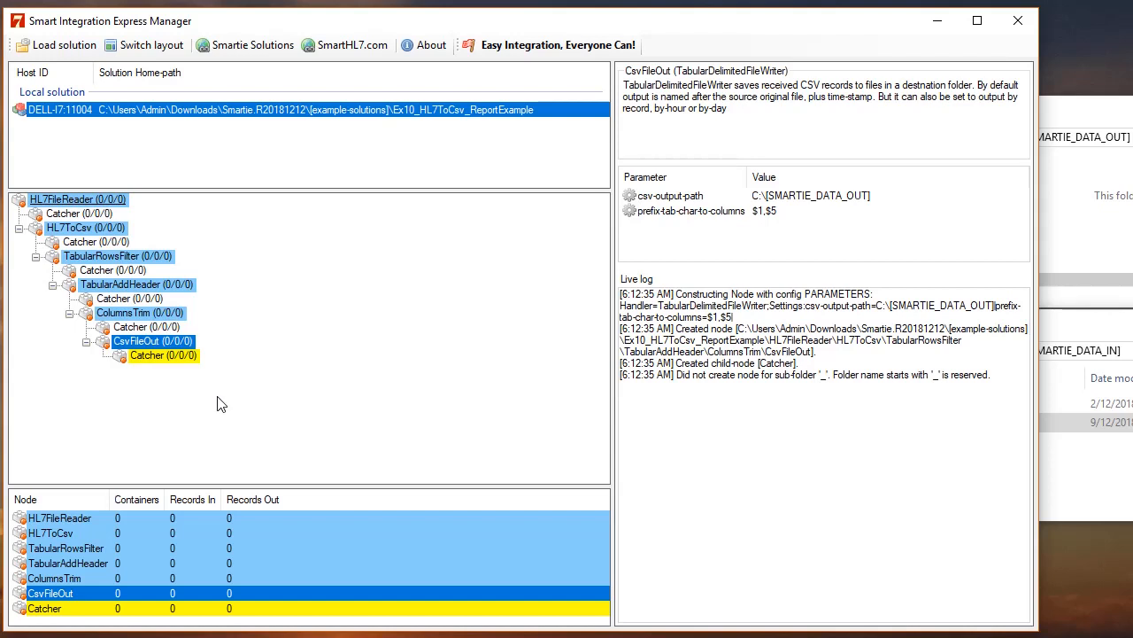
{"action": "left_click", "coordinate": [66, 199]}
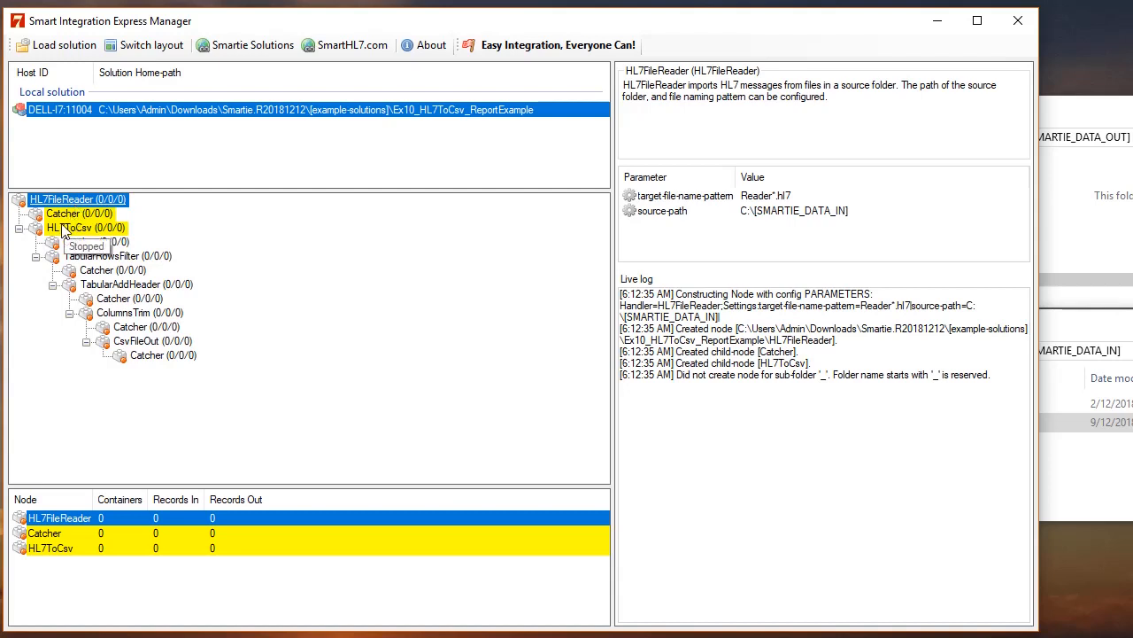
{"action": "left_click", "coordinate": [64, 228]}
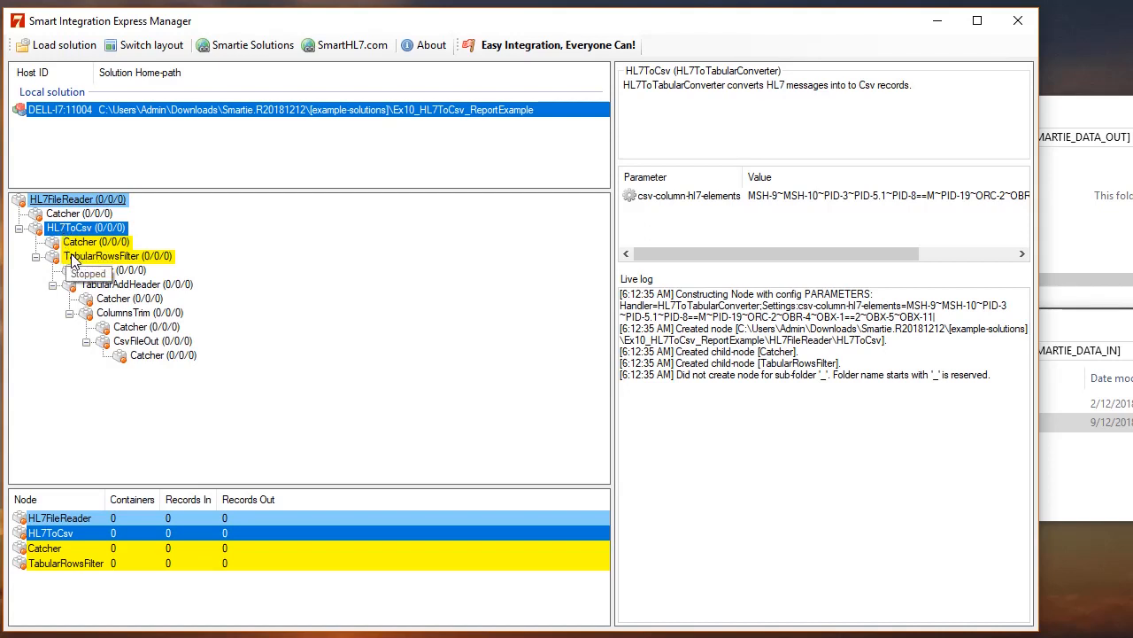
{"action": "left_click", "coordinate": [75, 257]}
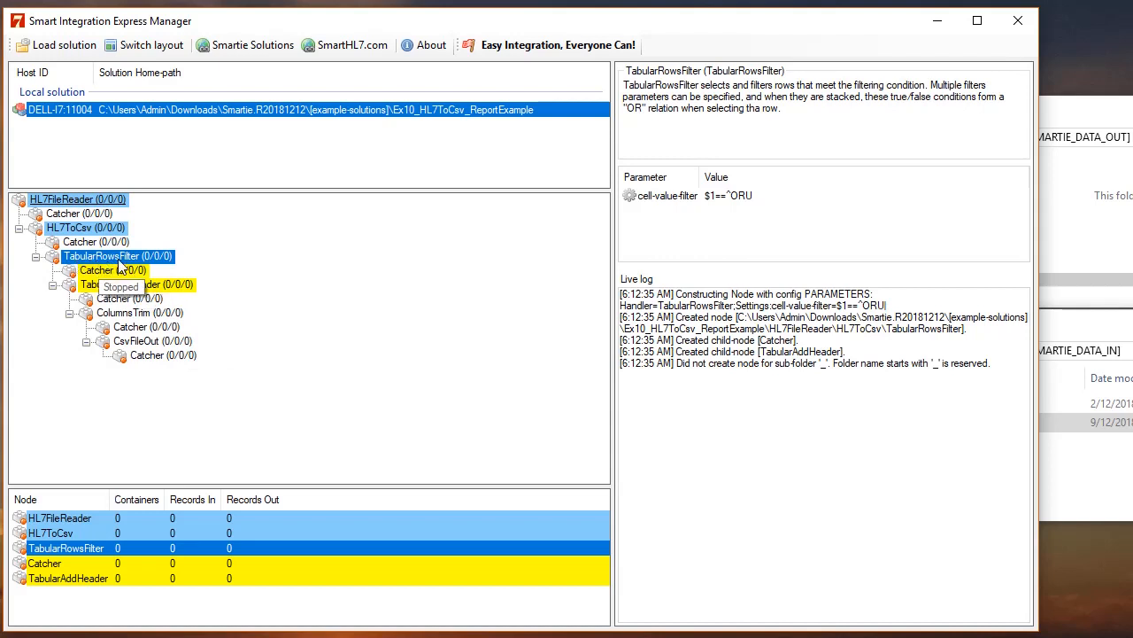
{"action": "left_click", "coordinate": [120, 284]}
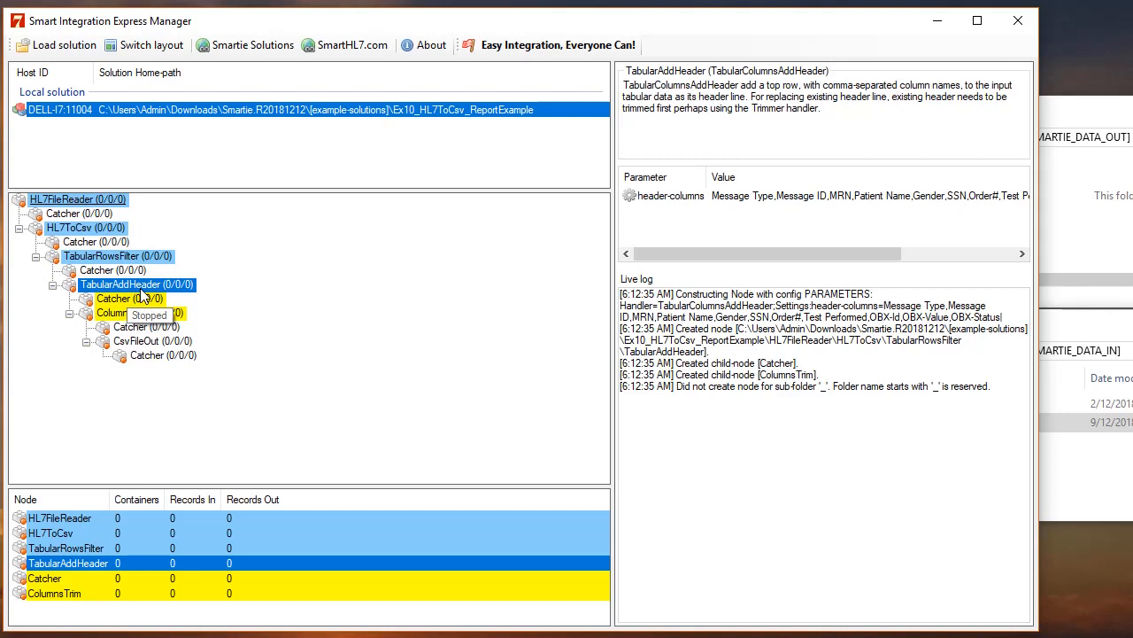
{"action": "left_click", "coordinate": [131, 314]}
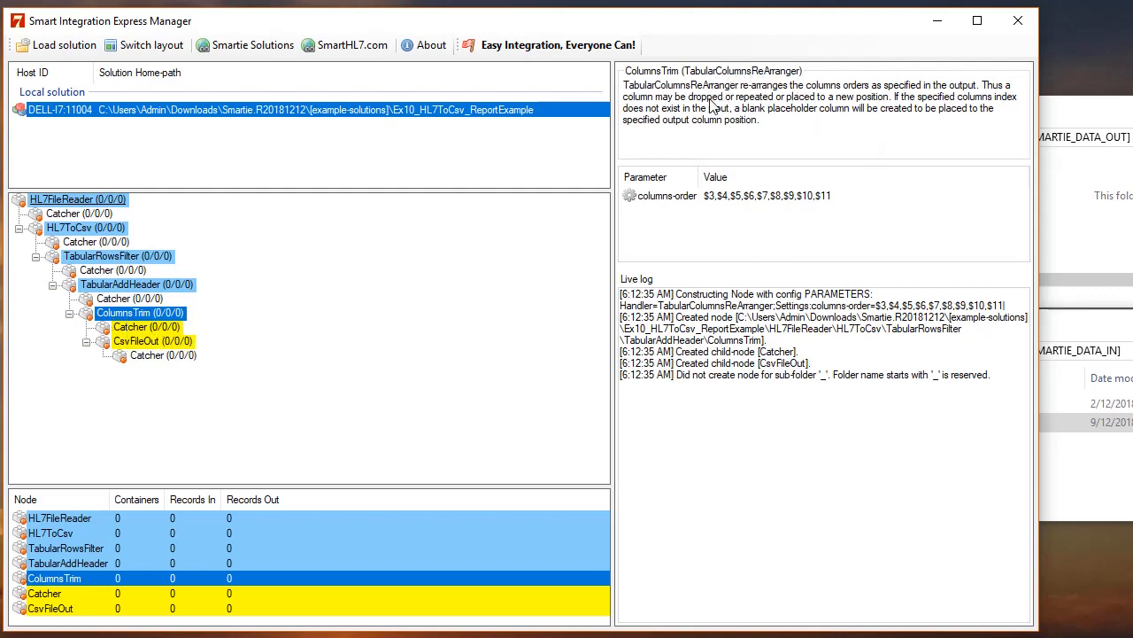
{"action": "left_click", "coordinate": [167, 342]}
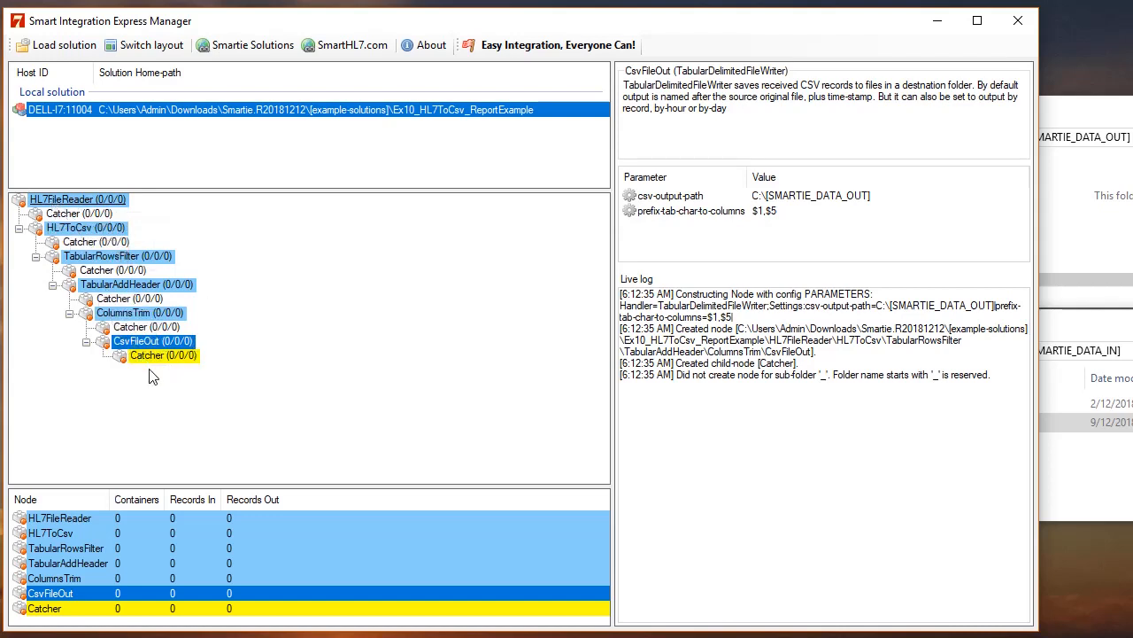
Widen the details area to fit the HL7ToCsv node's parameter value and open the node's smartie.config in Notepad.
{"action": "left_click", "coordinate": [63, 199]}
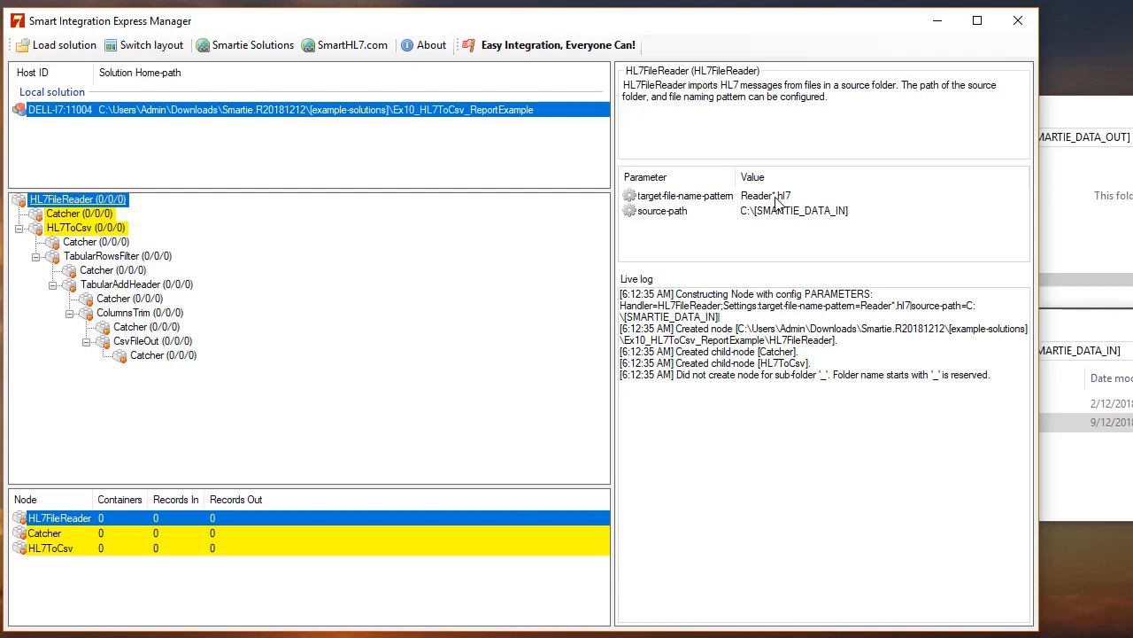
{"action": "left_click", "coordinate": [92, 232]}
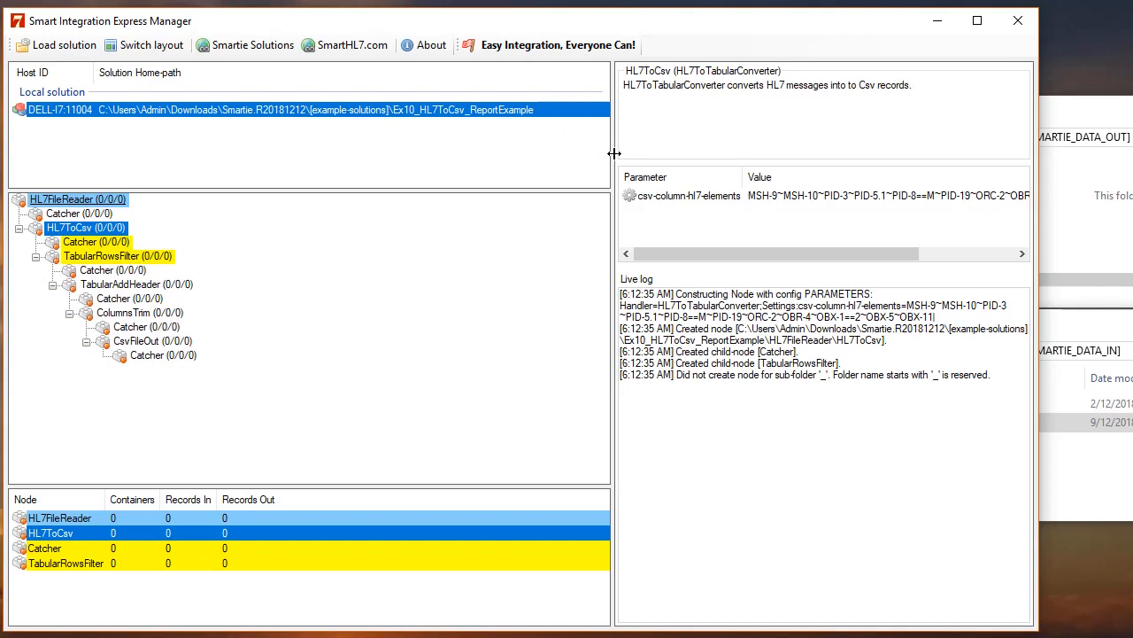
{"action": "left_click_drag", "start_coordinate": [613, 153], "coordinate": [417, 144]}
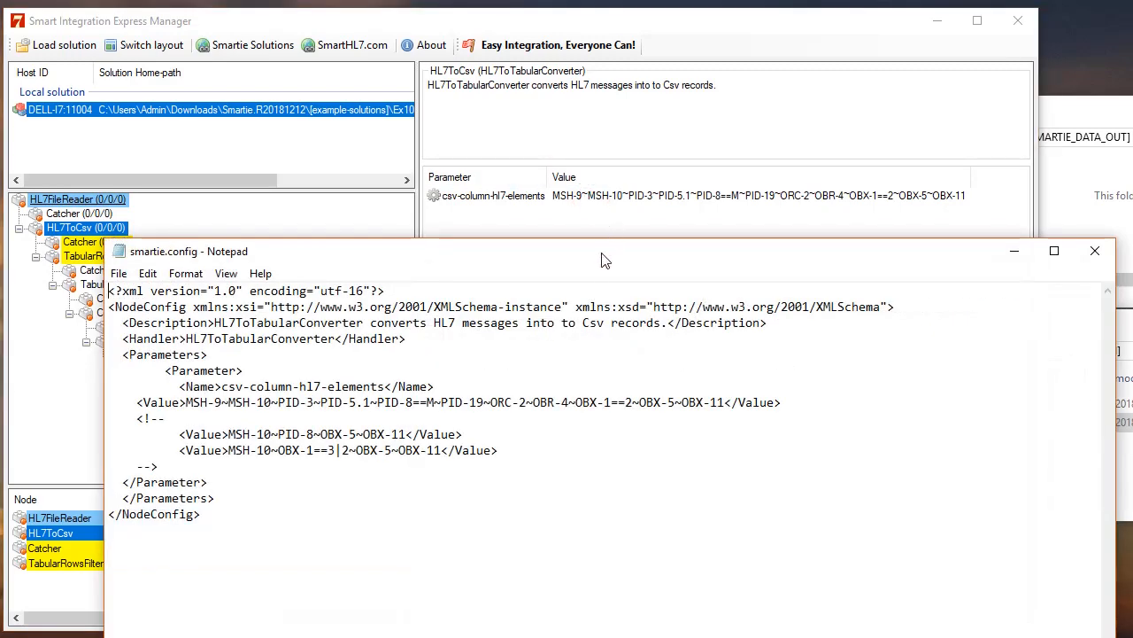
{"action": "left_click_drag", "start_coordinate": [599, 253], "coordinate": [734, 242]}
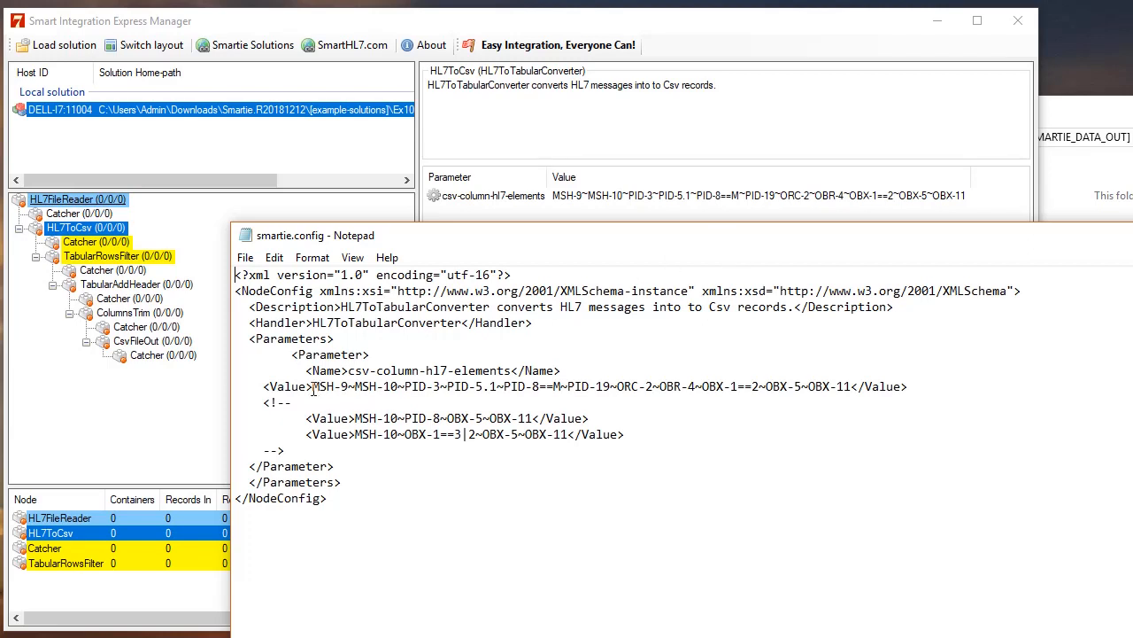
Add spaces around the first two tilde separators in the csv-column-hl7-elements value, making it start with "MSH-9 ~ MSH-10 ~ PID-3".
{"action": "left_click_drag", "start_coordinate": [312, 387], "coordinate": [850, 383]}
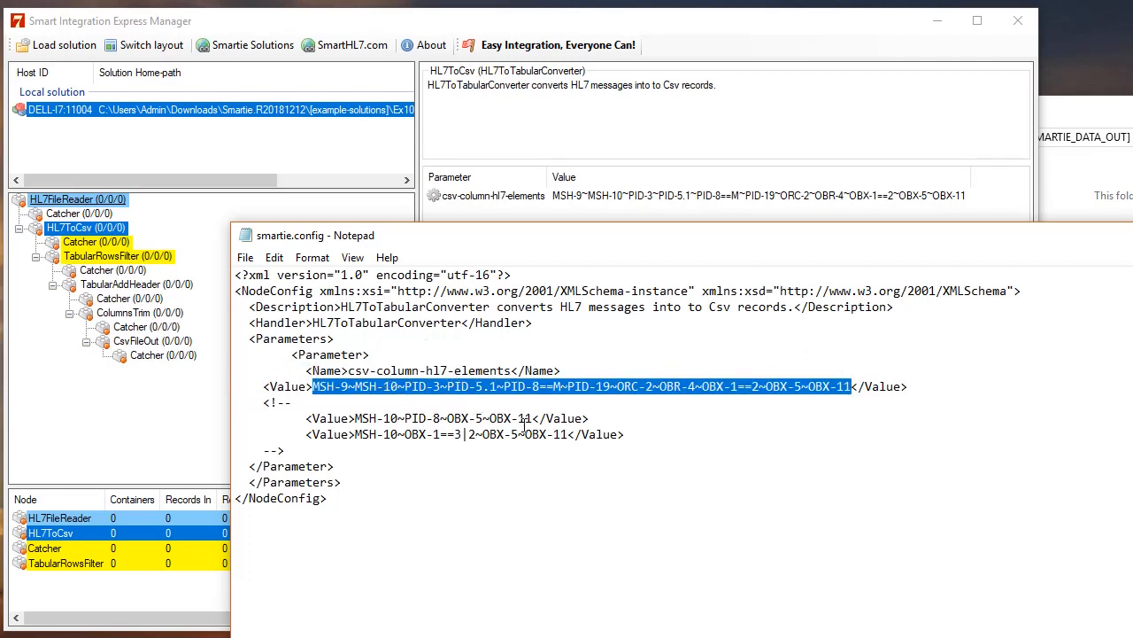
{"action": "left_click", "coordinate": [350, 387]}
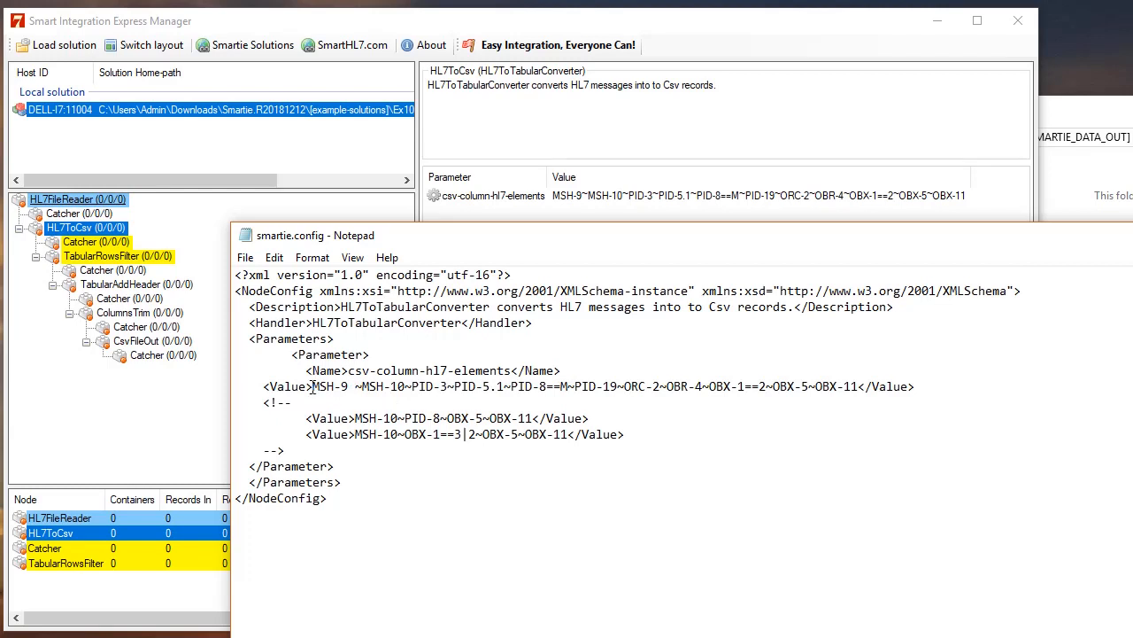
{"action": "left_click_drag", "start_coordinate": [312, 387], "coordinate": [349, 387]}
{"action": "left_click", "coordinate": [361, 387]}
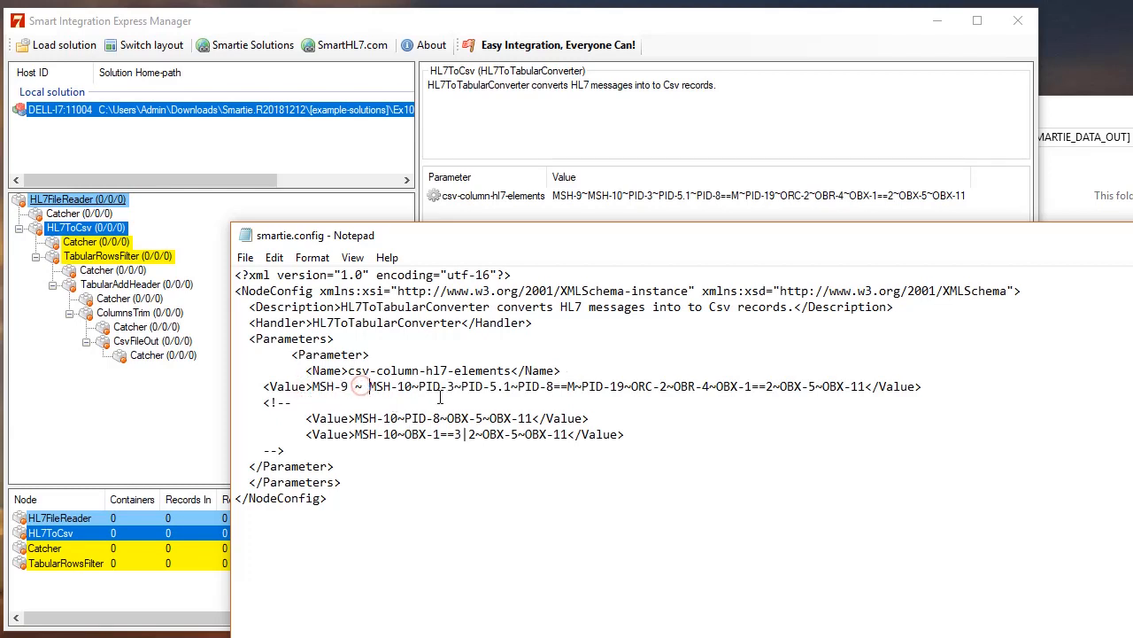
{"action": "left_click", "coordinate": [412, 387]}
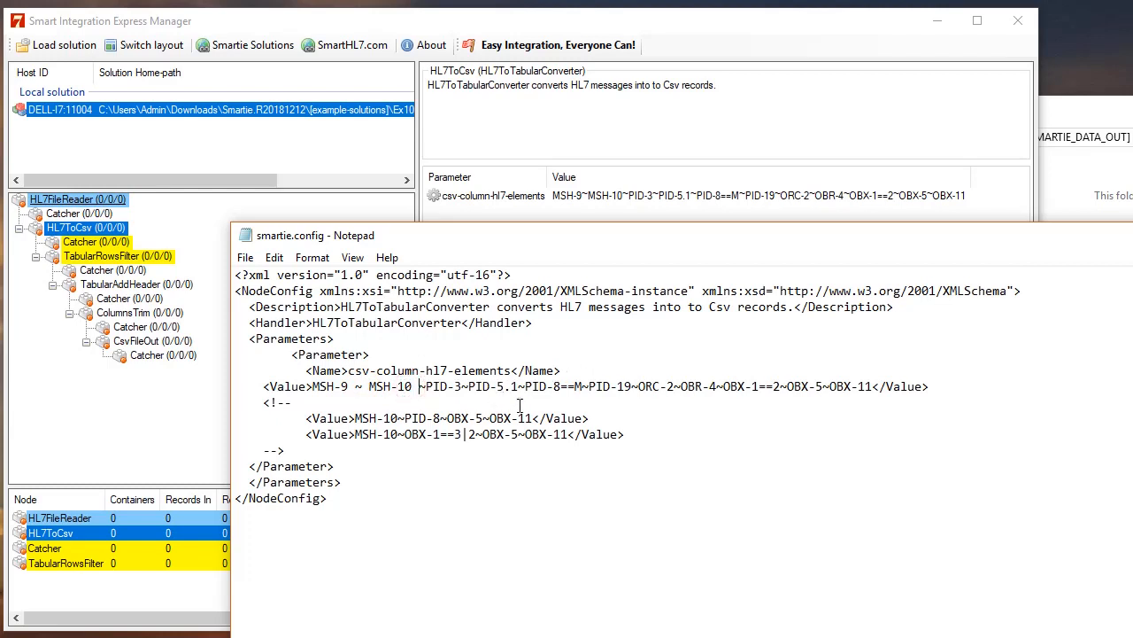
{"action": "left_click_drag", "start_coordinate": [426, 387], "coordinate": [461, 387]}
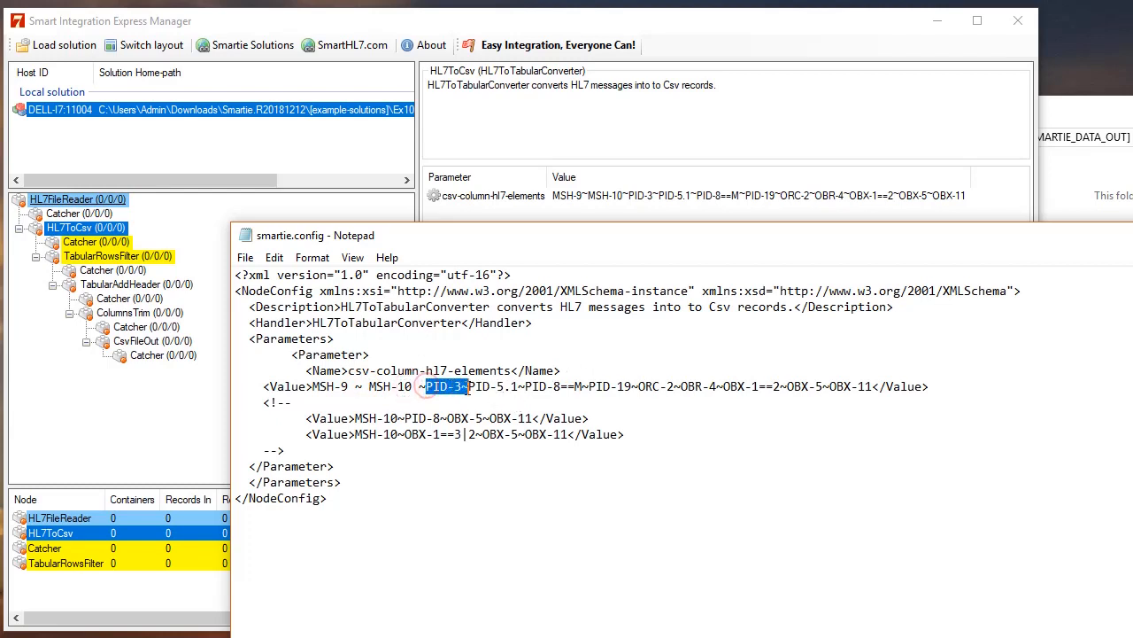
{"action": "left_click", "coordinate": [424, 387]}
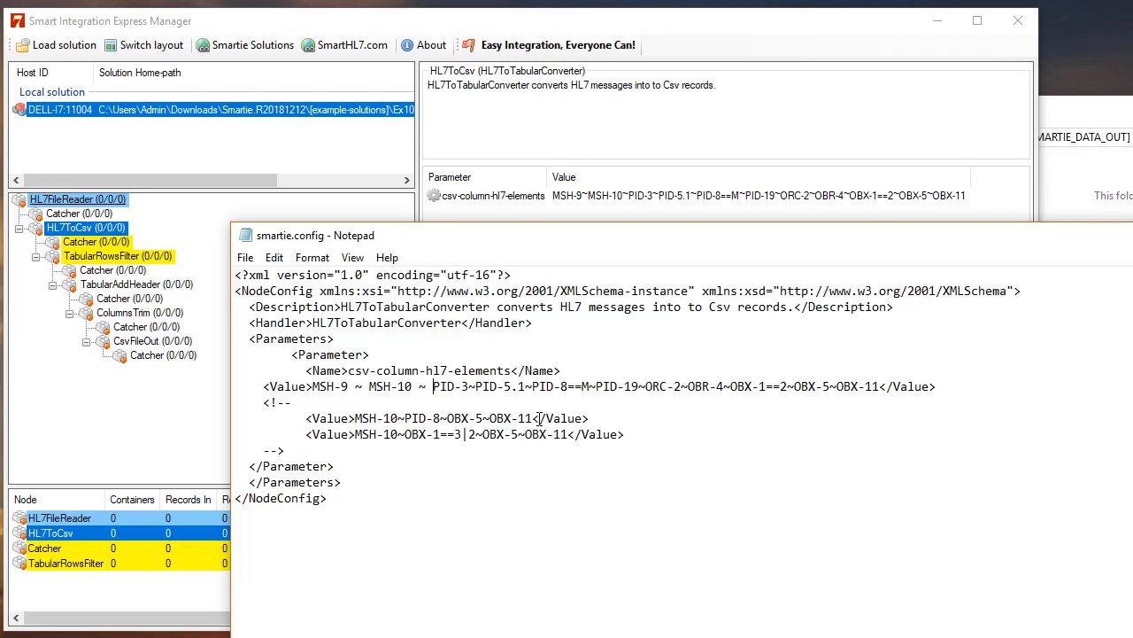
Highlight the filter conditions PID-8==M and OBX-1==2 in the csv-column-hl7-elements value to review them.
{"action": "left_click_drag", "start_coordinate": [531, 387], "coordinate": [589, 387]}
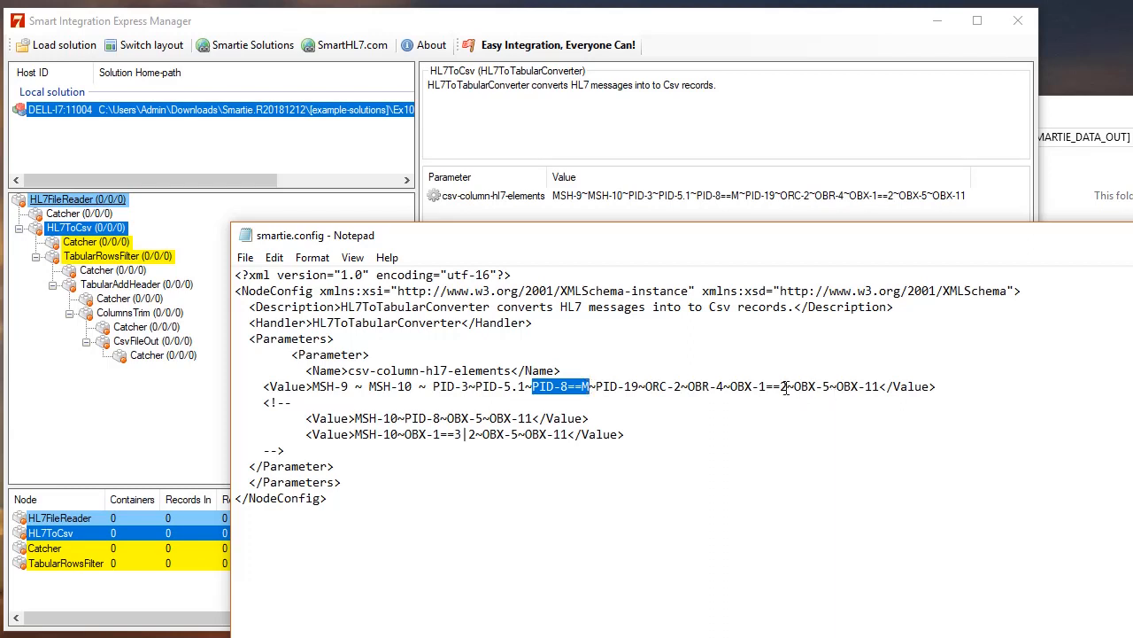
{"action": "left_click_drag", "start_coordinate": [731, 387], "coordinate": [787, 388]}
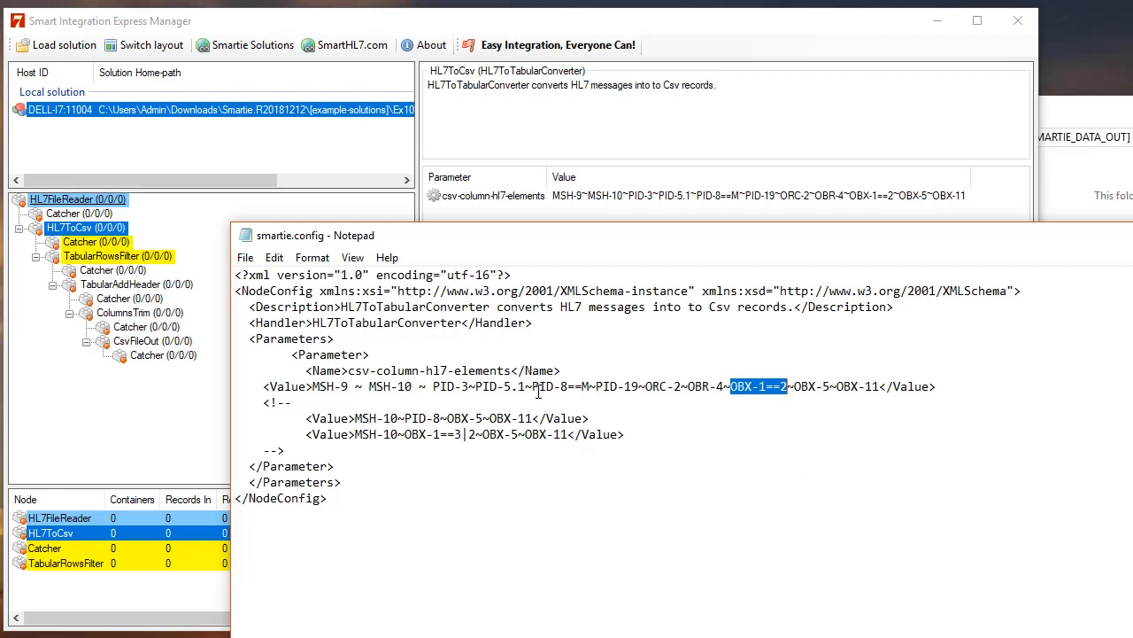
{"action": "left_click_drag", "start_coordinate": [532, 386], "coordinate": [584, 398]}
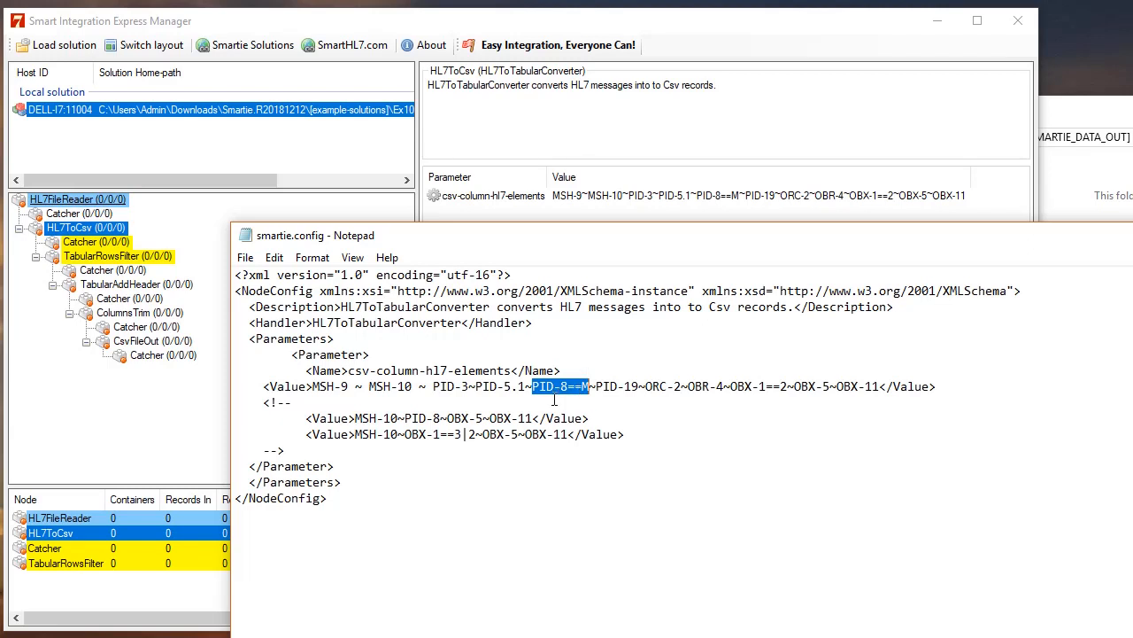
{"action": "left_click", "coordinate": [731, 386]}
{"action": "left_click_drag", "start_coordinate": [732, 386], "coordinate": [788, 387]}
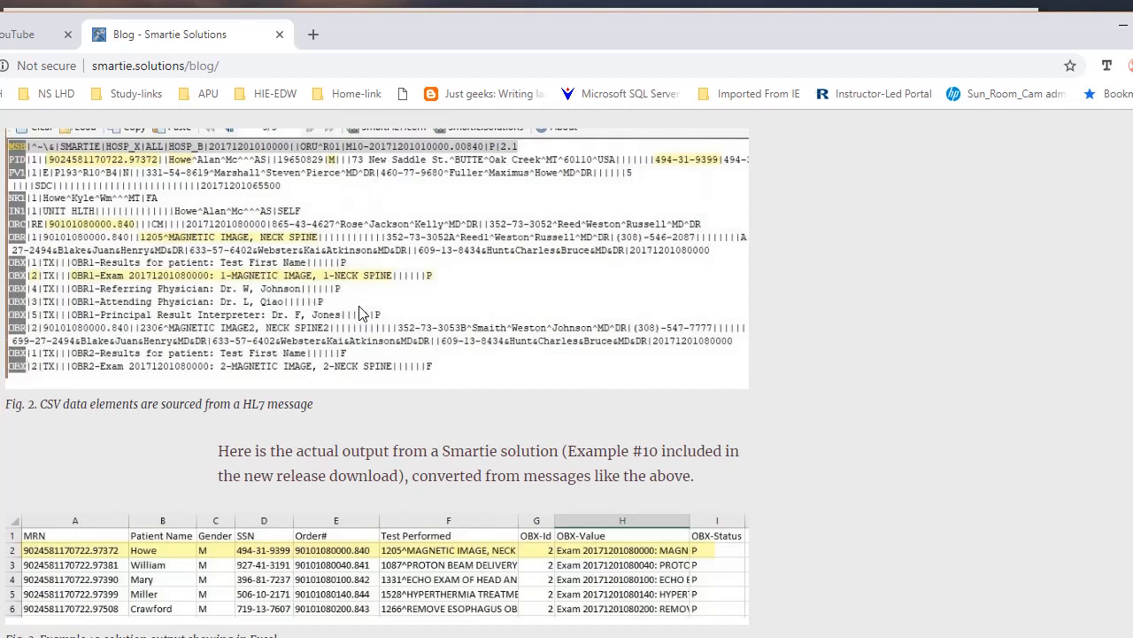
Arrange the config file and the blog page's sample HL7 message together, and compare the configured elements with the highlighted message fields.
{"action": "left_click_drag", "start_coordinate": [982, 30], "coordinate": [1038, 380]}
{"action": "left_click_drag", "start_coordinate": [872, 237], "coordinate": [922, 67]}
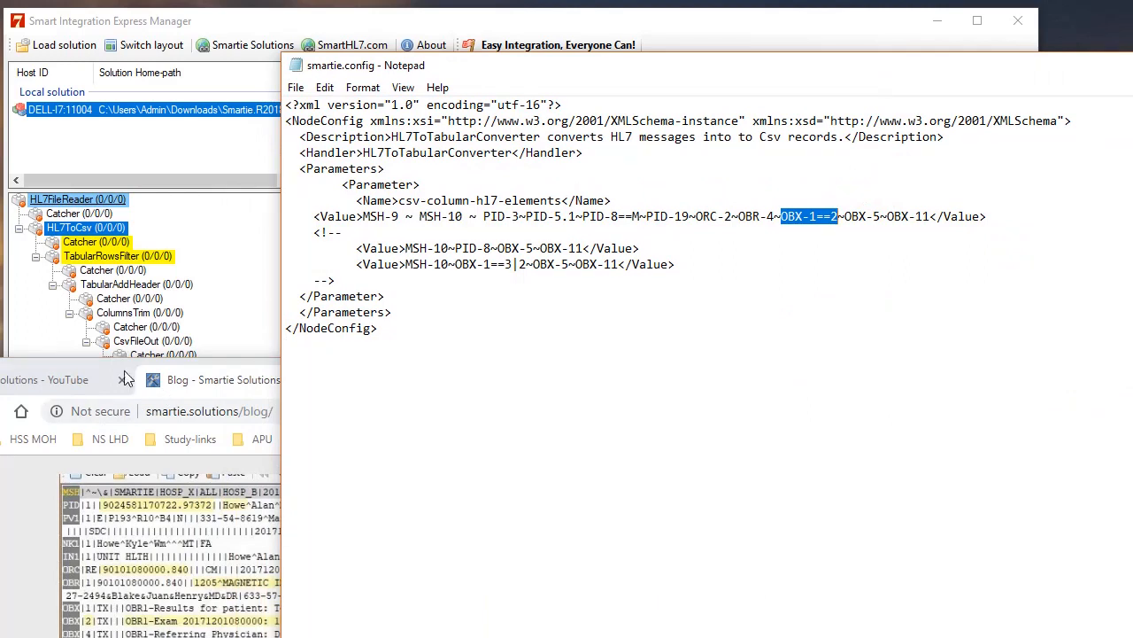
{"action": "left_click", "coordinate": [243, 370]}
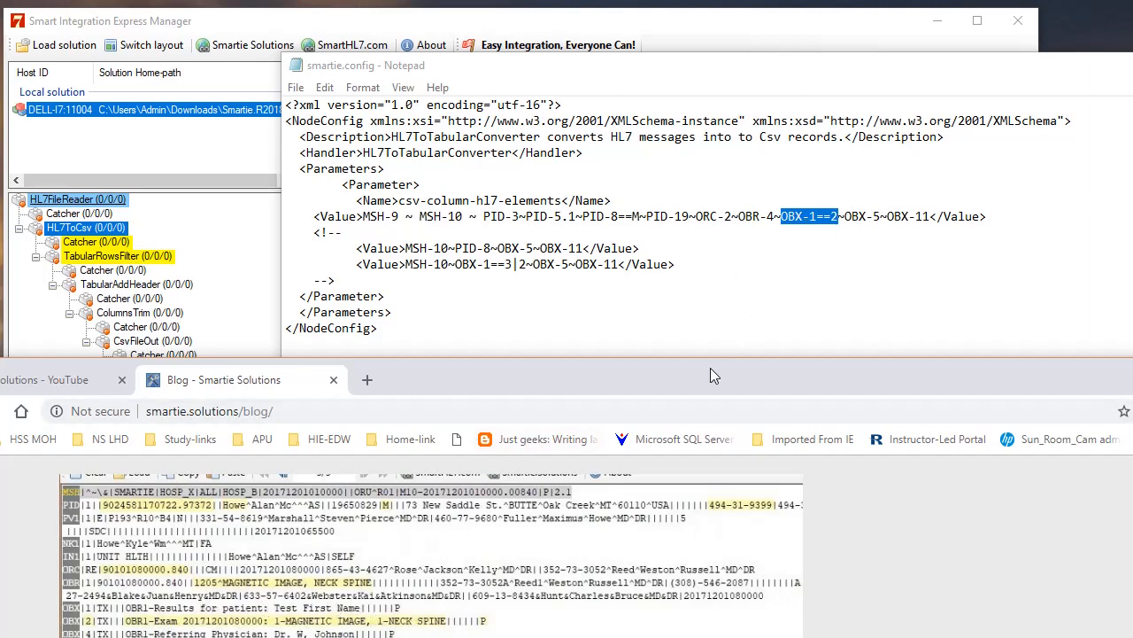
{"action": "left_click_drag", "start_coordinate": [710, 368], "coordinate": [792, 141]}
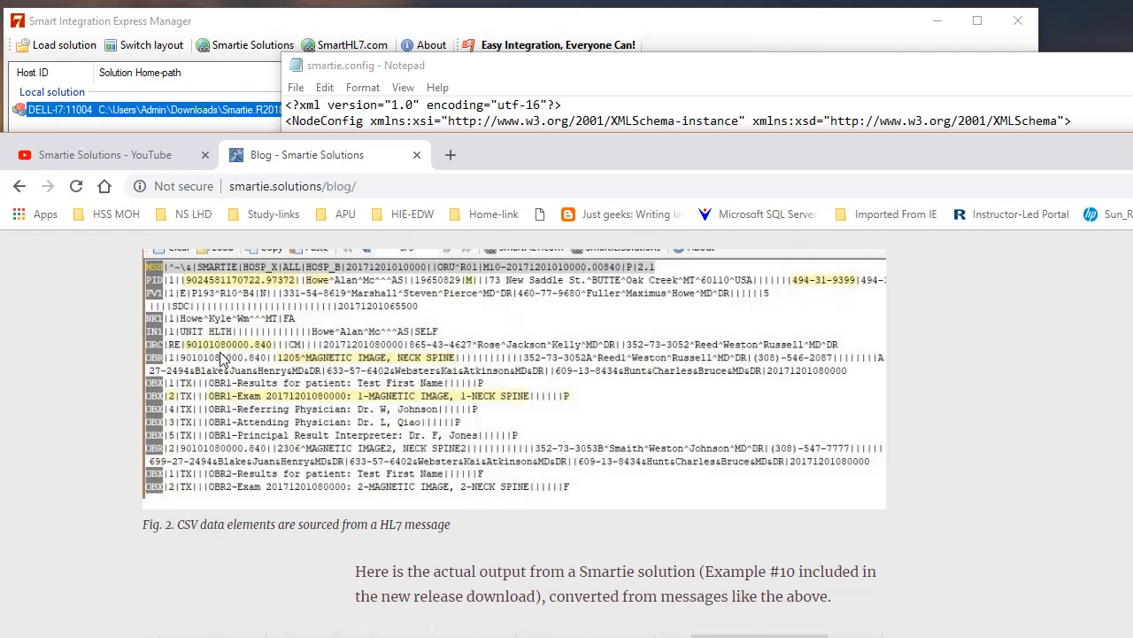
{"action": "left_click_drag", "start_coordinate": [688, 160], "coordinate": [726, 327]}
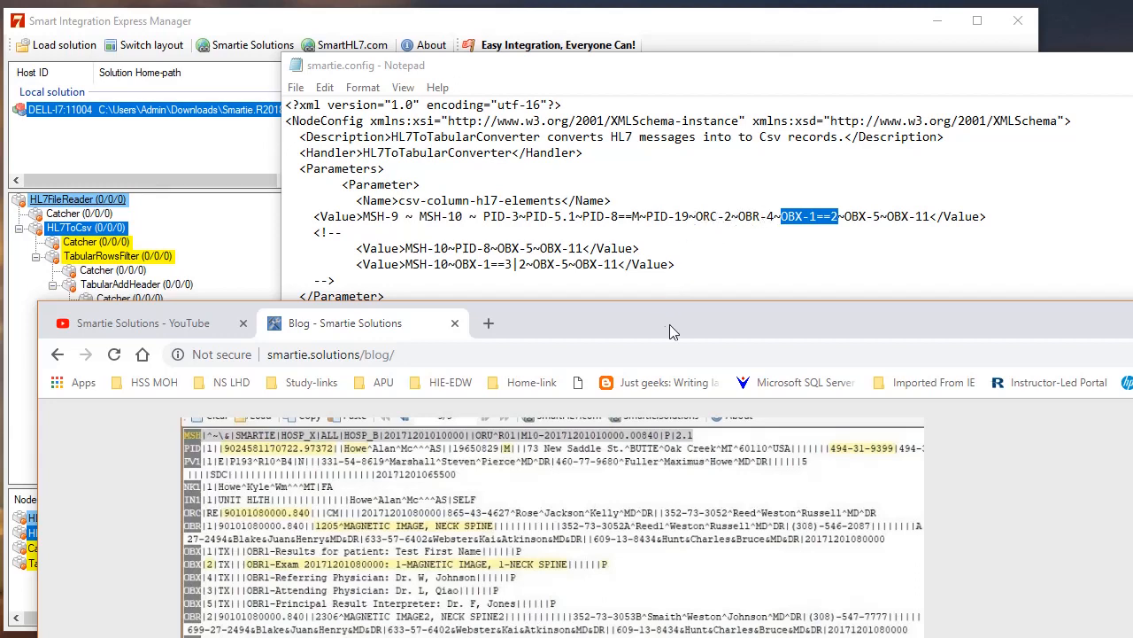
{"action": "left_click_drag", "start_coordinate": [669, 324], "coordinate": [697, 222]}
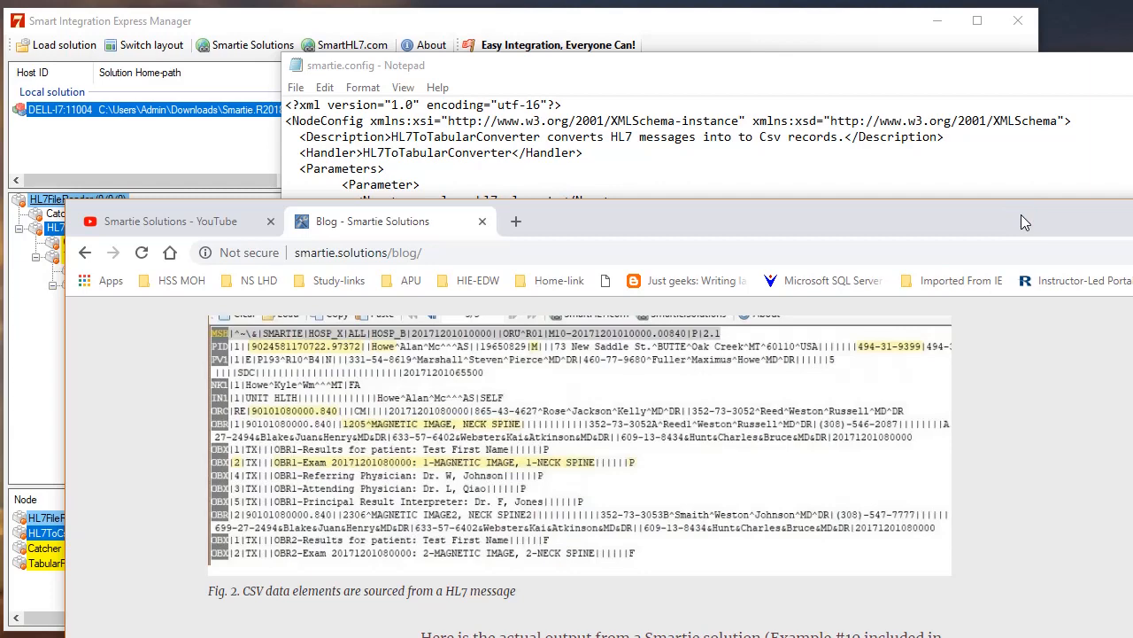
{"action": "left_click_drag", "start_coordinate": [1021, 215], "coordinate": [1022, 396]}
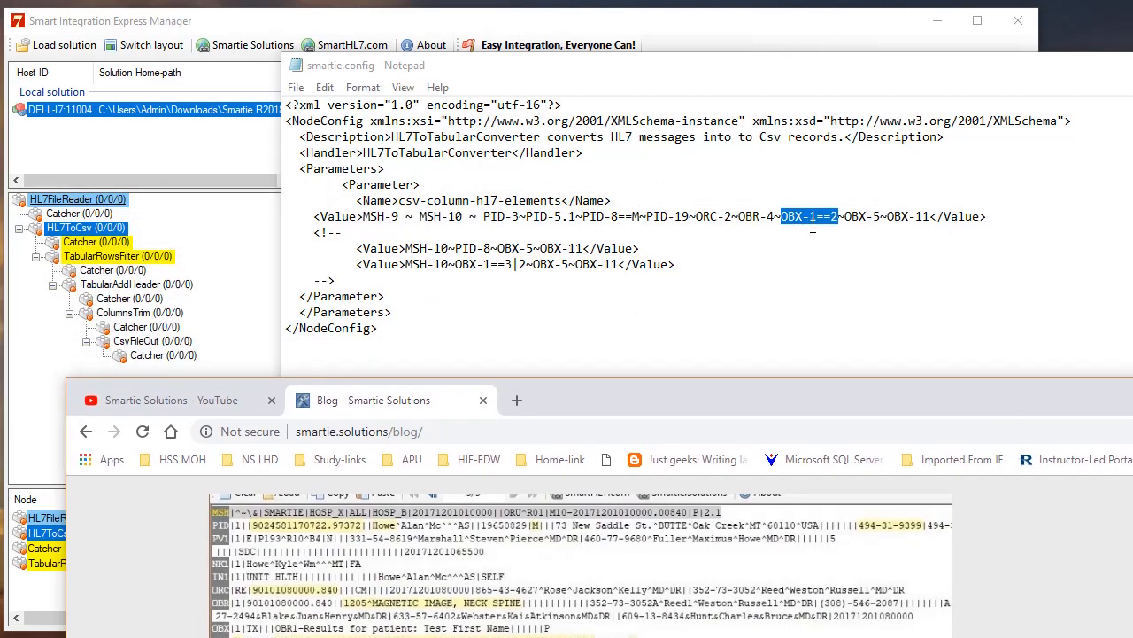
{"action": "left_click_drag", "start_coordinate": [858, 387], "coordinate": [918, 300]}
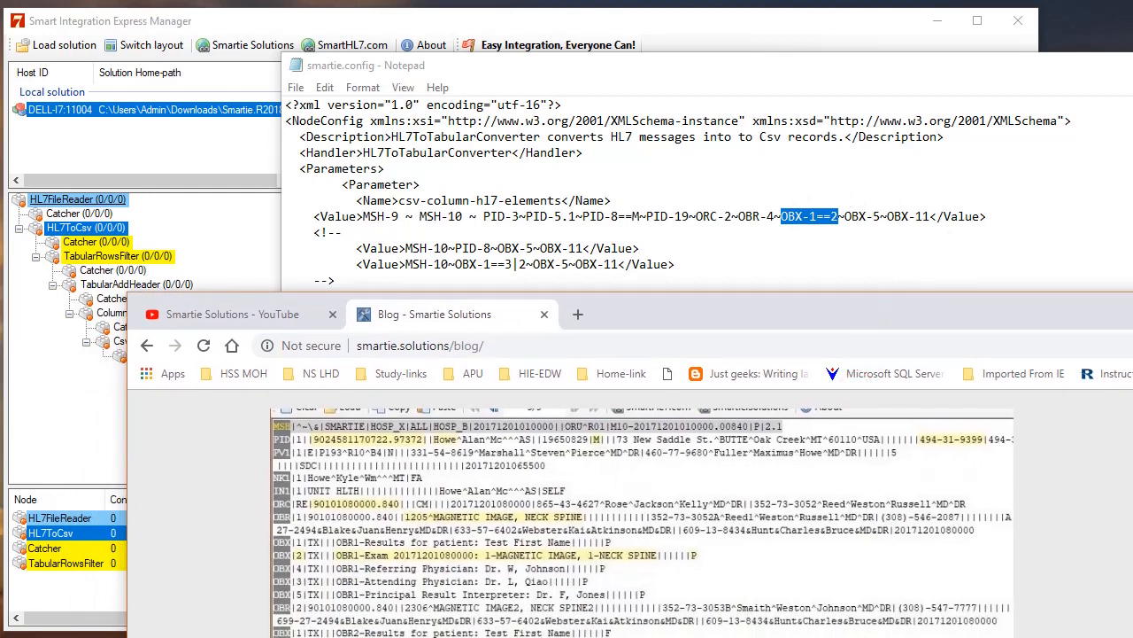
Put the blog page away, reposition the config file and highlight the complete csv-column-hl7-elements value for review.
{"action": "key", "text": "super+Down"}
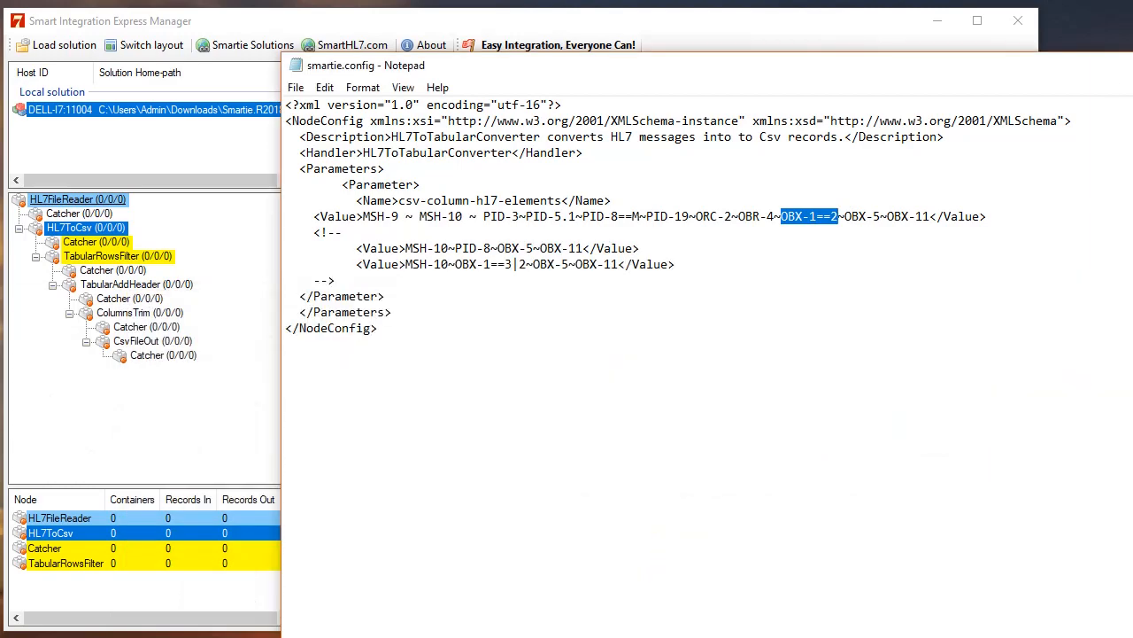
{"action": "left_click_drag", "start_coordinate": [1095, 72], "coordinate": [960, 181]}
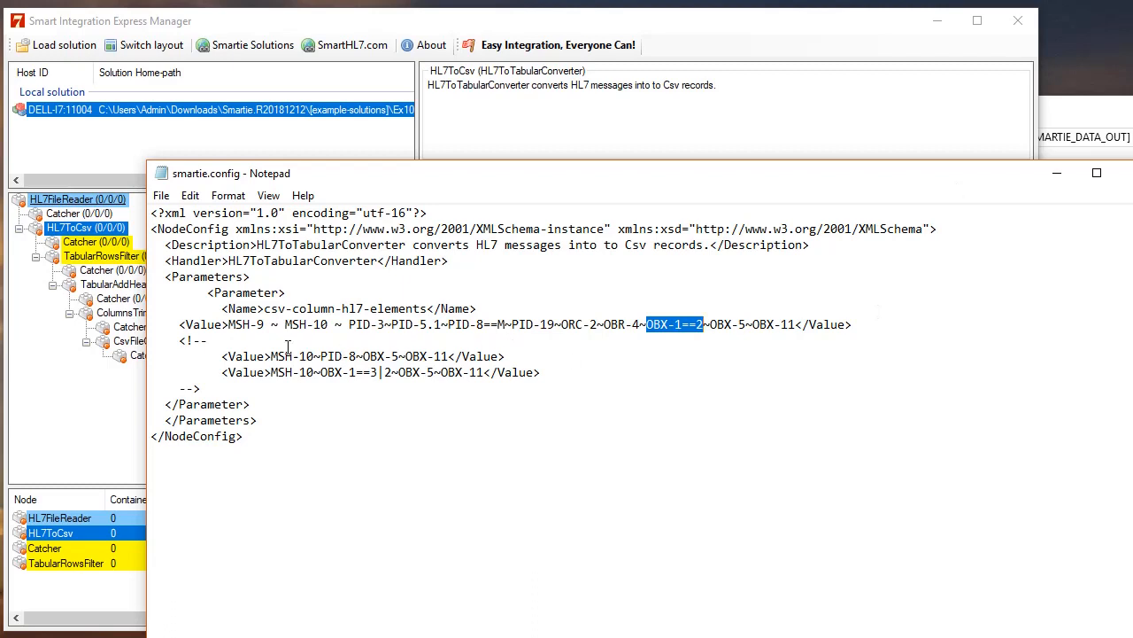
{"action": "left_click_drag", "start_coordinate": [227, 326], "coordinate": [795, 331]}
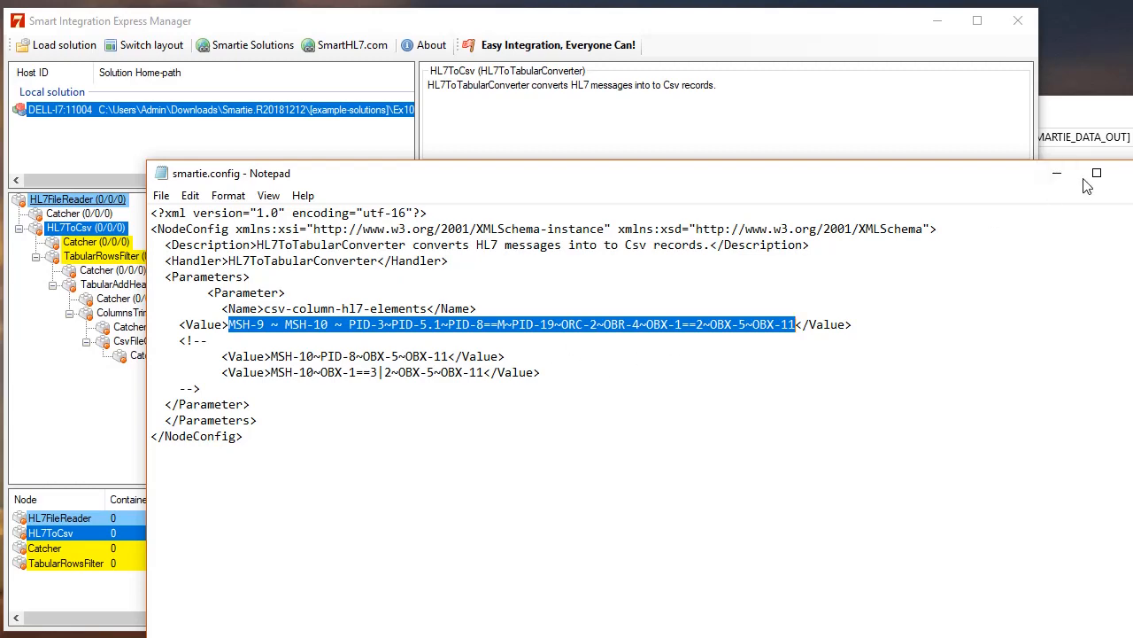
Close the HL7ToCsv node's smartie.config in Notepad without saving the changes.
{"action": "left_click", "coordinate": [1059, 177]}
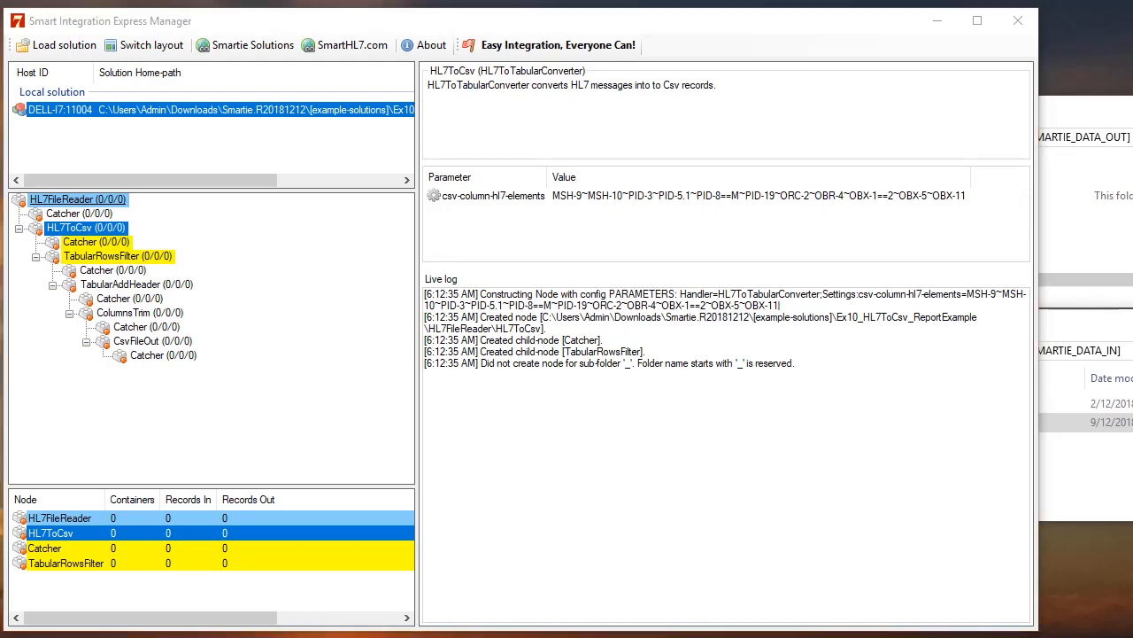
{"action": "key", "text": "alt+Tab"}
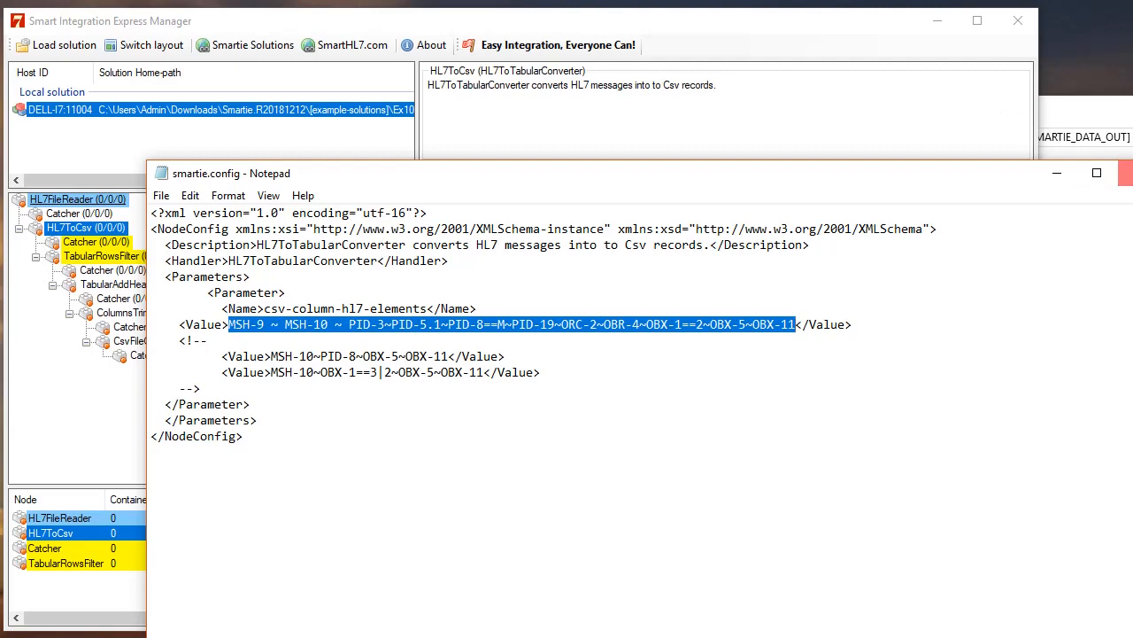
{"action": "left_click", "coordinate": [1123, 173]}
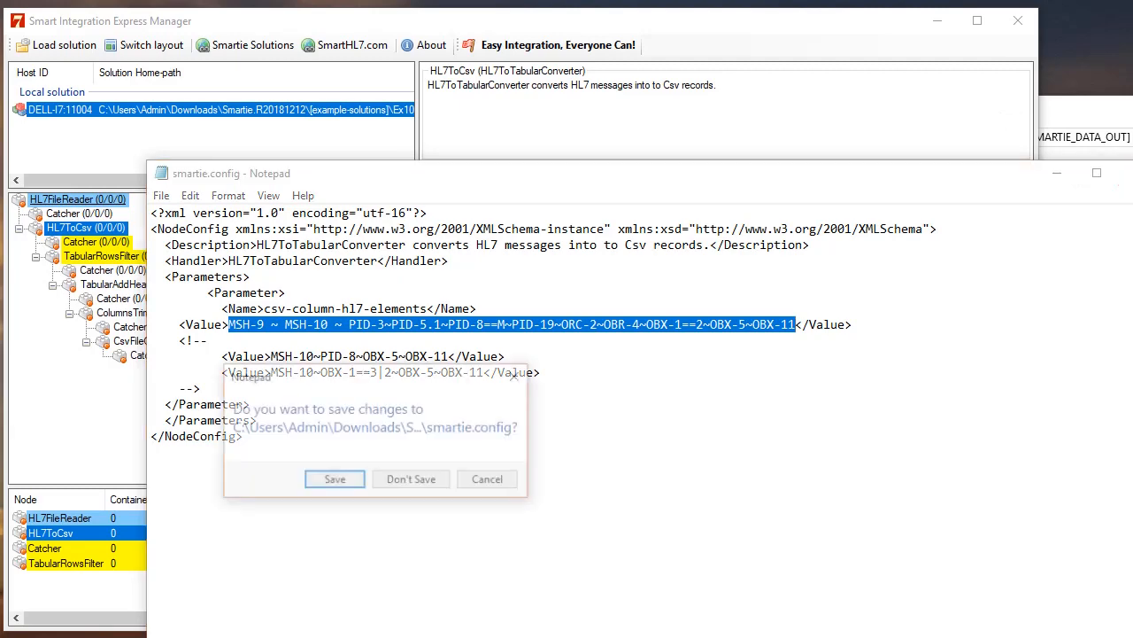
{"action": "left_click", "coordinate": [413, 481]}
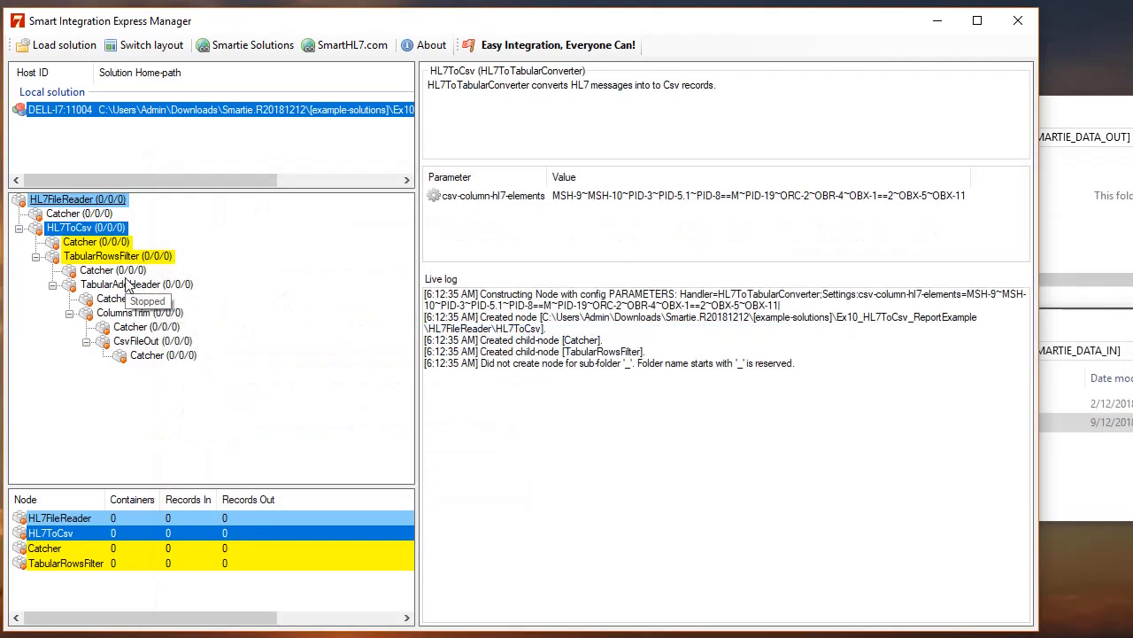
Review the descriptions and parameters of the TabularRowsFilter, TabularAddHeader, ColumnsTrim and CsvFileOut nodes in order.
{"action": "left_click", "coordinate": [106, 260]}
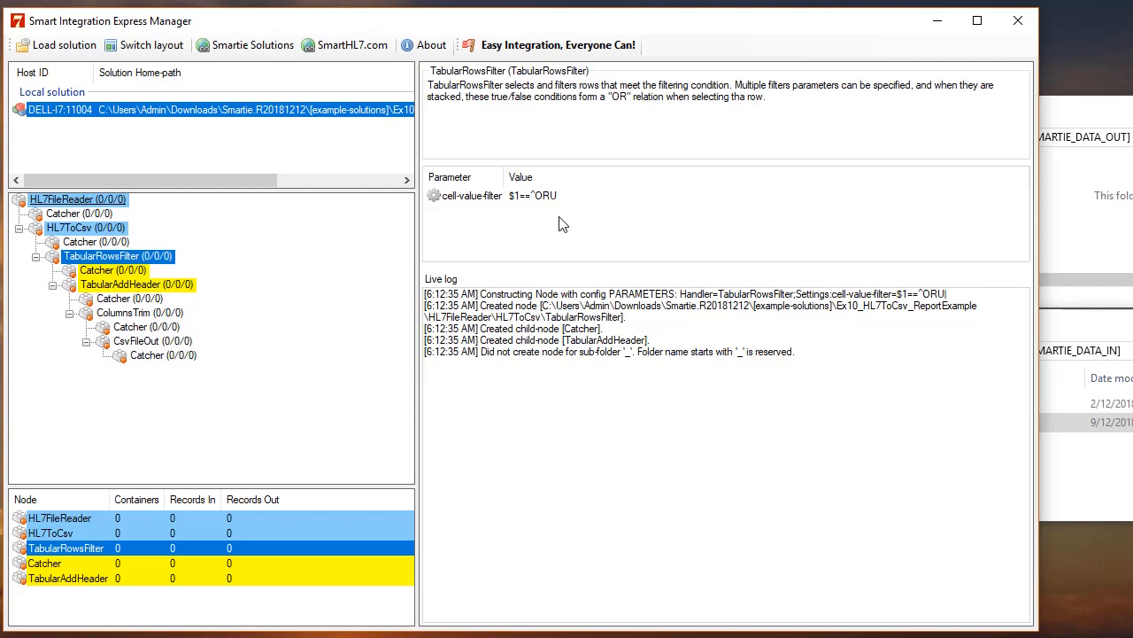
{"action": "left_click", "coordinate": [142, 286]}
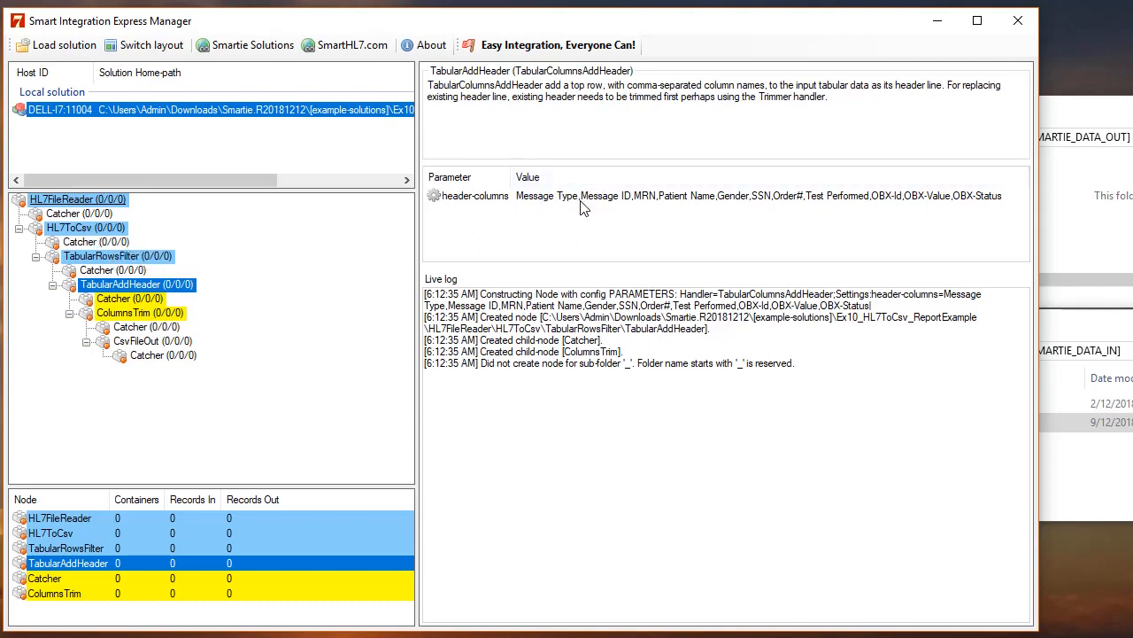
{"action": "left_click", "coordinate": [130, 316]}
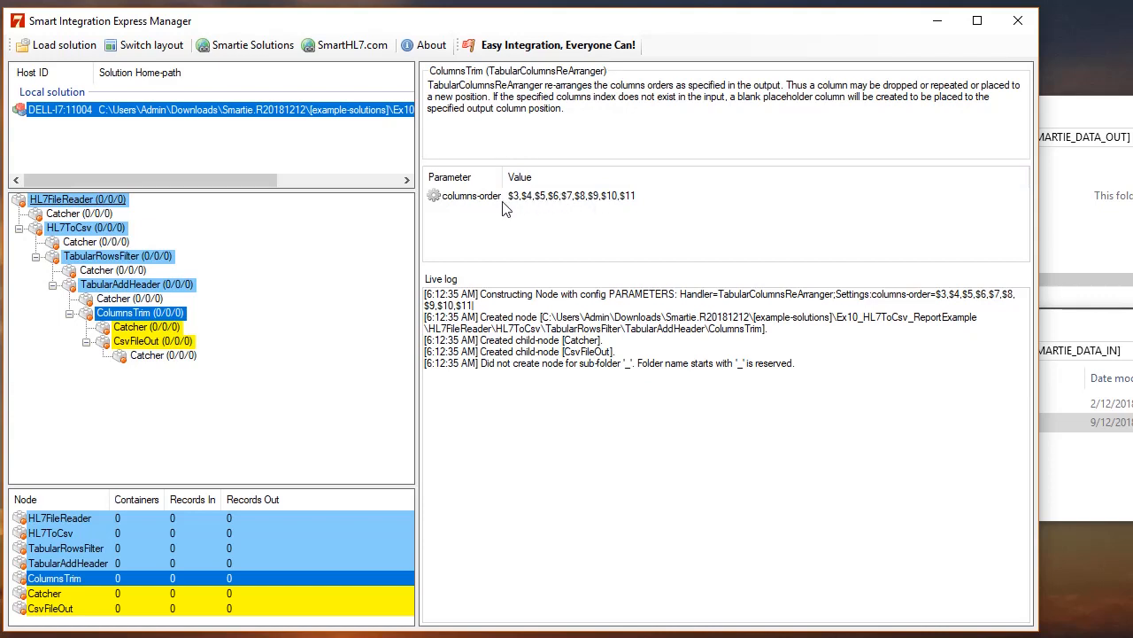
{"action": "left_click", "coordinate": [140, 342]}
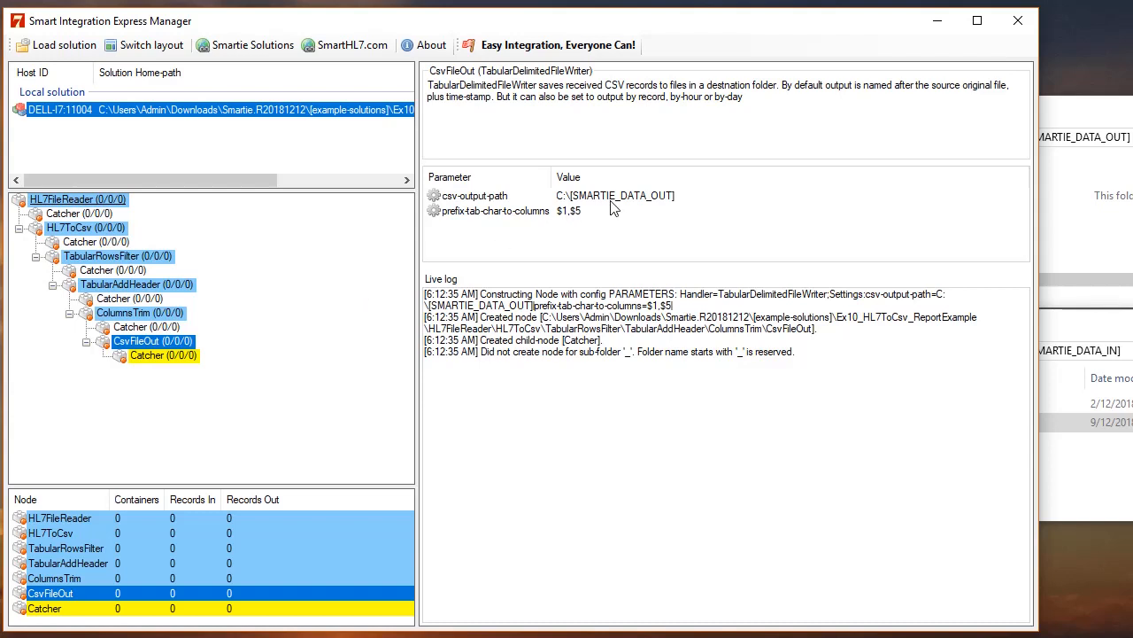
Open the CsvFileOut node's smartie.config, examine the prefix-tab-char-to-columns name and its $1,$5 value, and close the file.
{"action": "left_click", "coordinate": [520, 212]}
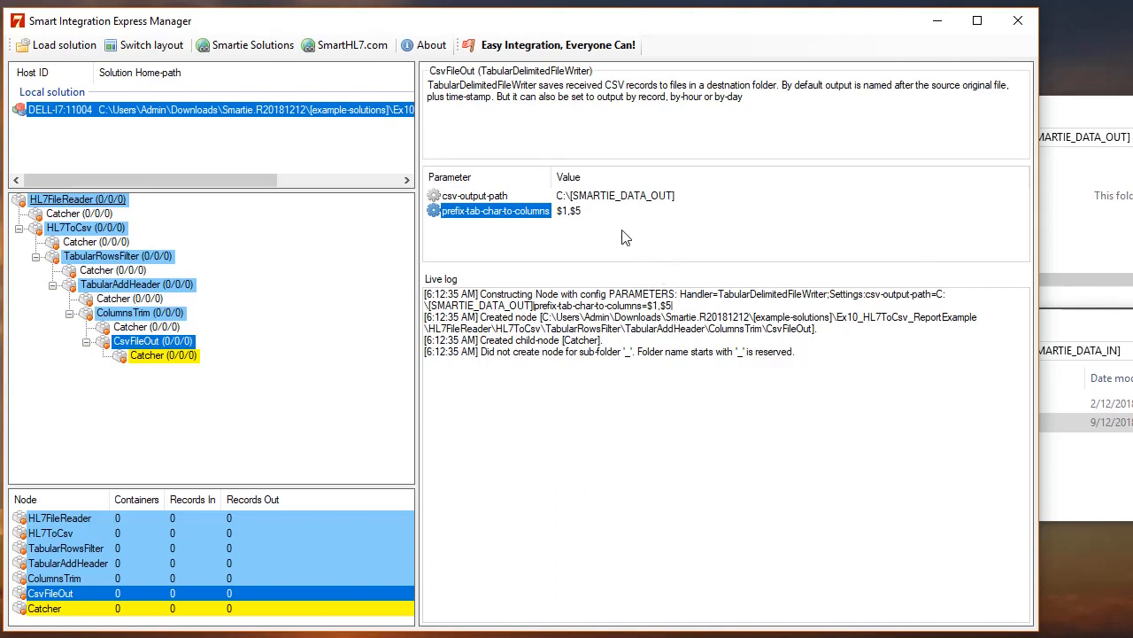
{"action": "double_click", "coordinate": [495, 211]}
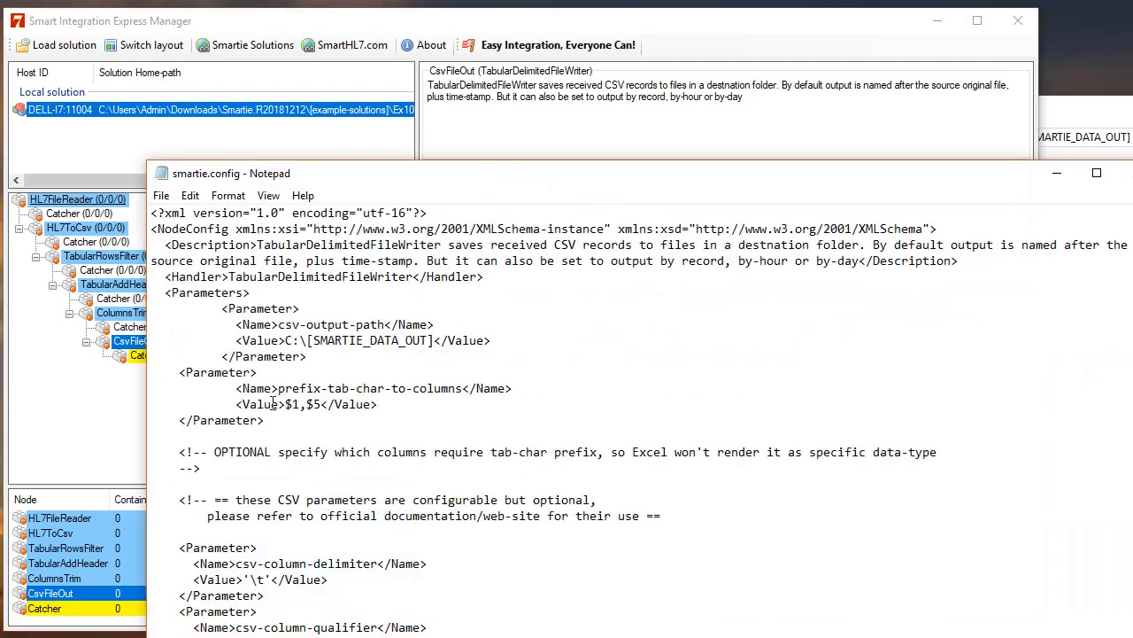
{"action": "left_click_drag", "start_coordinate": [285, 404], "coordinate": [323, 403]}
{"action": "left_click_drag", "start_coordinate": [276, 387], "coordinate": [351, 388]}
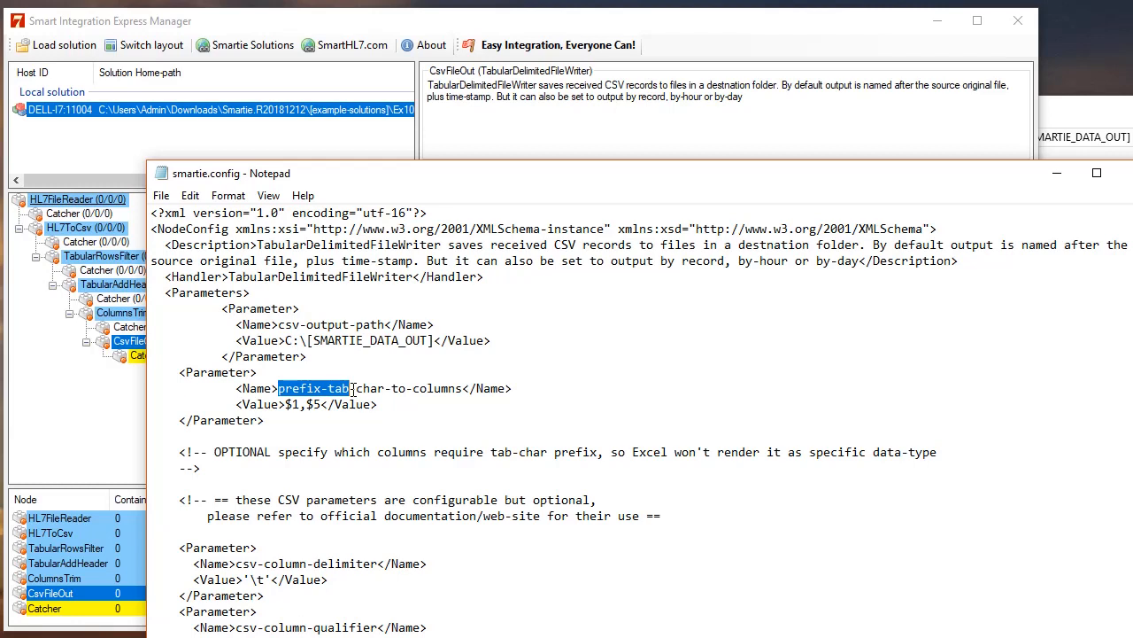
{"action": "left_click", "coordinate": [1126, 174]}
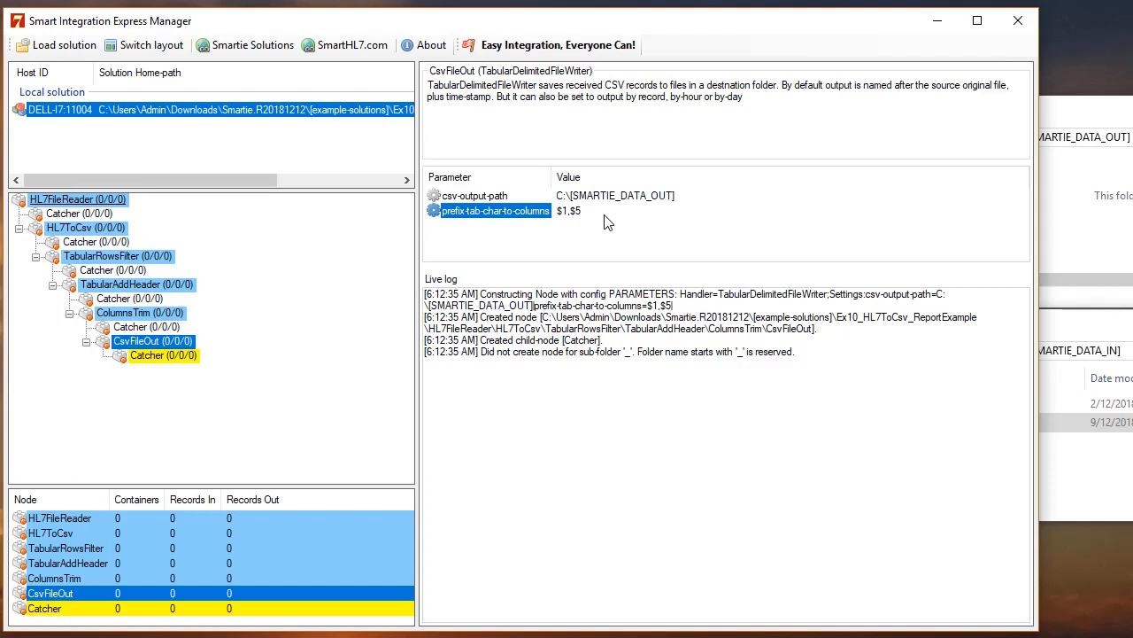
Recap the processing chain by revisiting the TabularRowsFilter, TabularAddHeader, ColumnsTrim and CsvFileOut nodes and their parameters.
{"action": "left_click", "coordinate": [116, 256]}
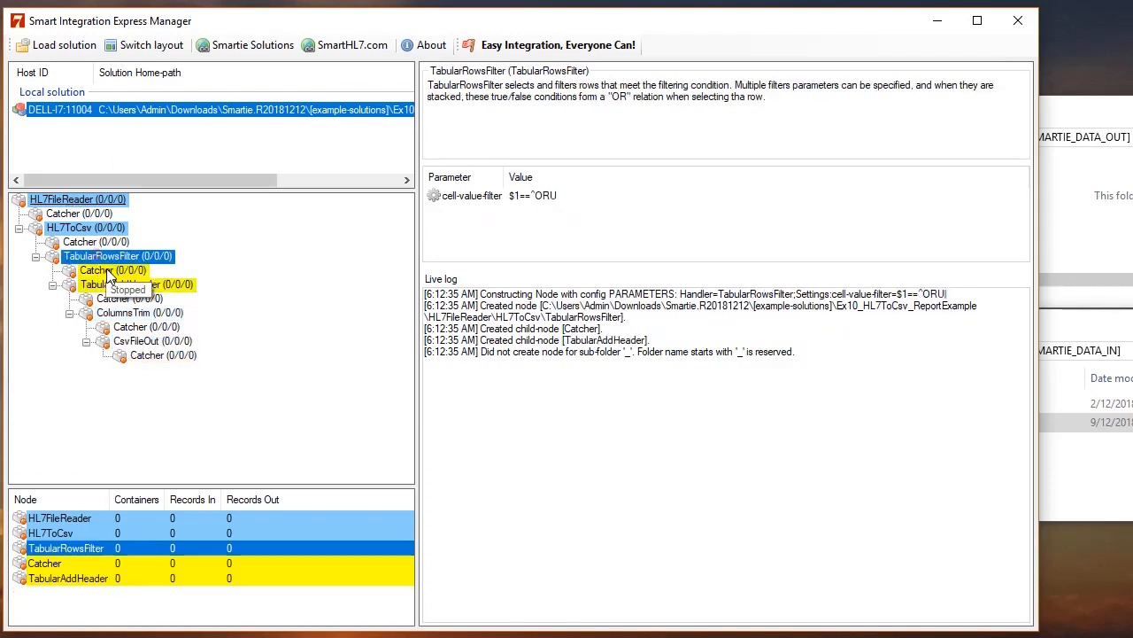
{"action": "left_click", "coordinate": [118, 283]}
{"action": "left_click", "coordinate": [140, 313]}
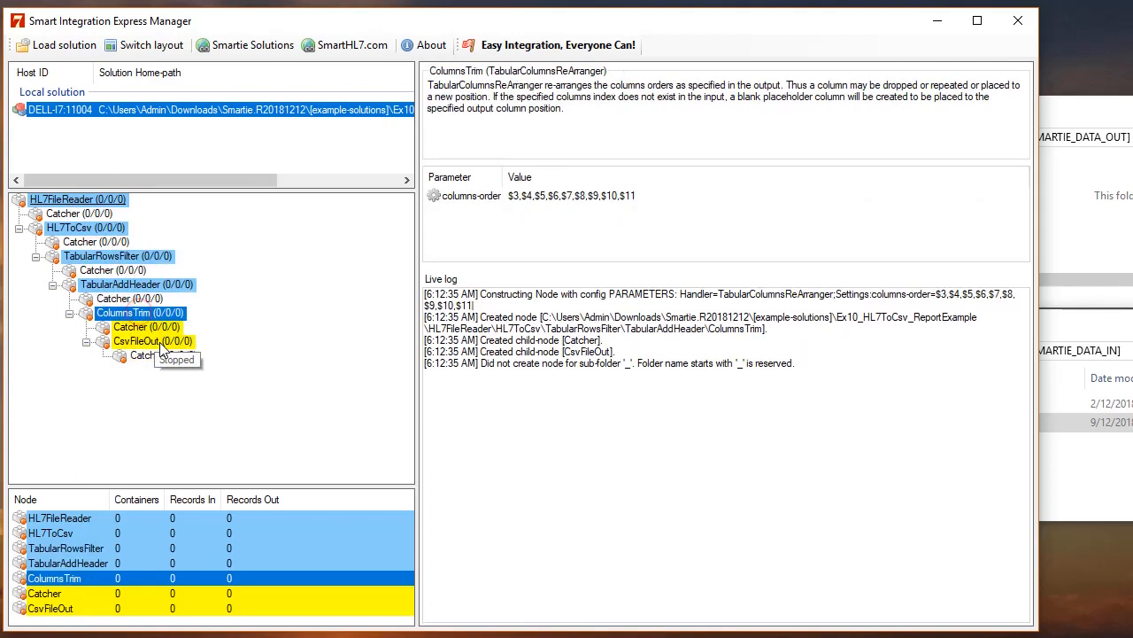
{"action": "left_click", "coordinate": [152, 341]}
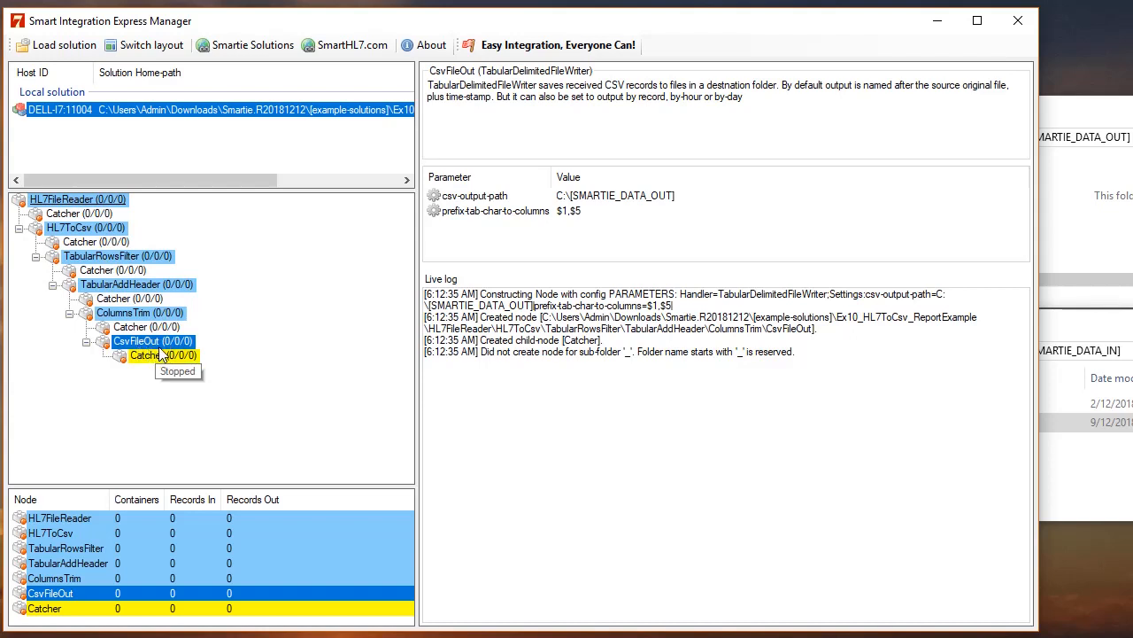
{"action": "left_click", "coordinate": [91, 258]}
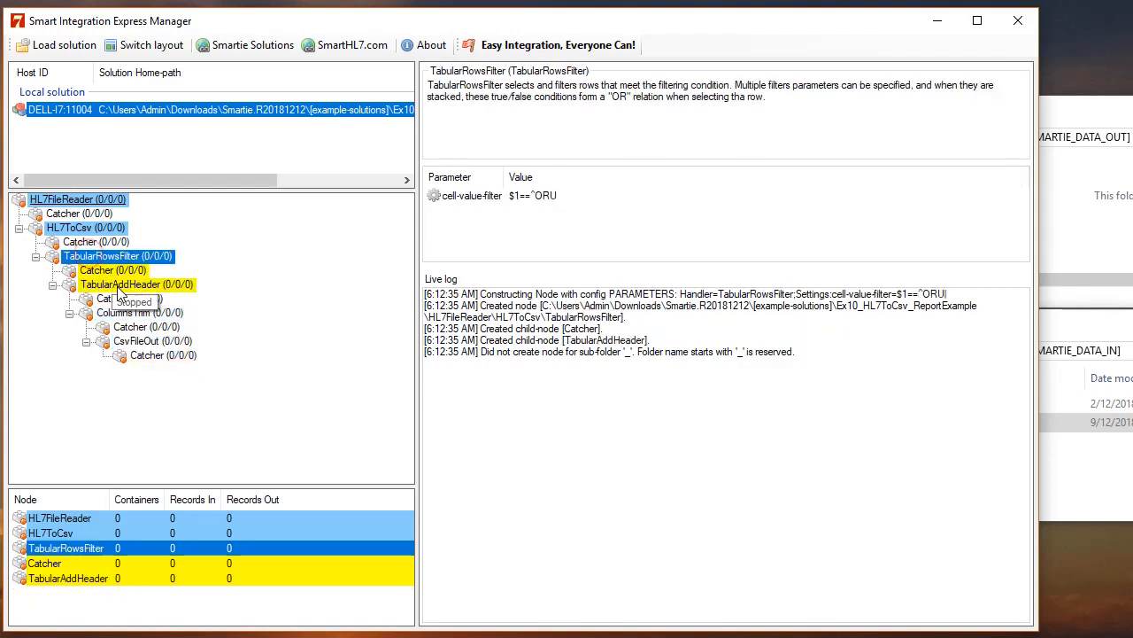
{"action": "left_click", "coordinate": [114, 287]}
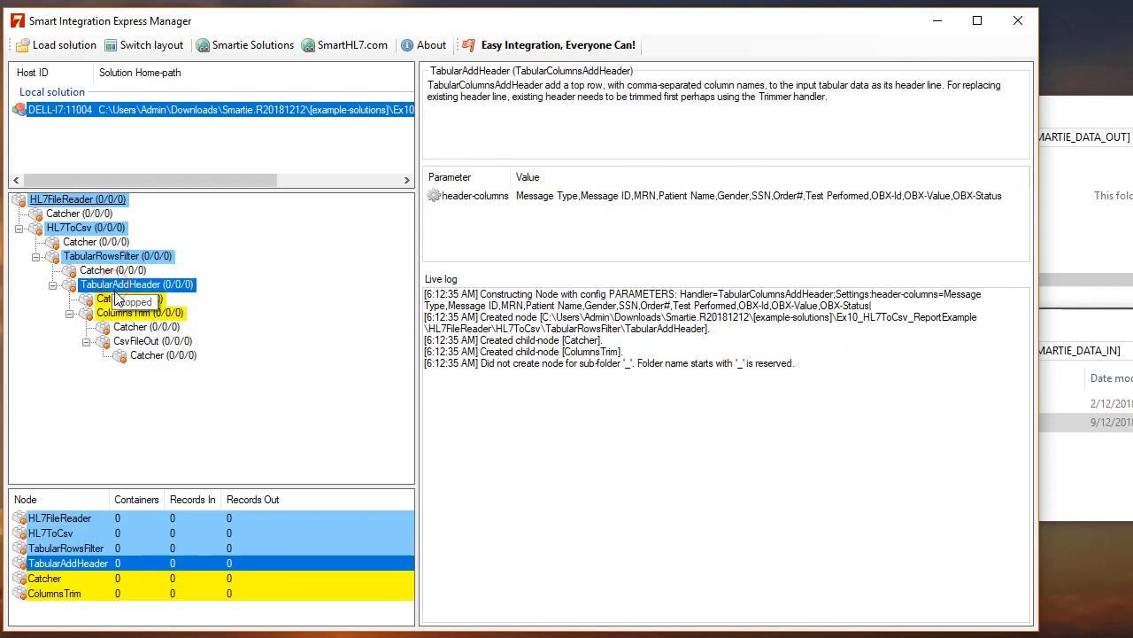
{"action": "left_click", "coordinate": [125, 313]}
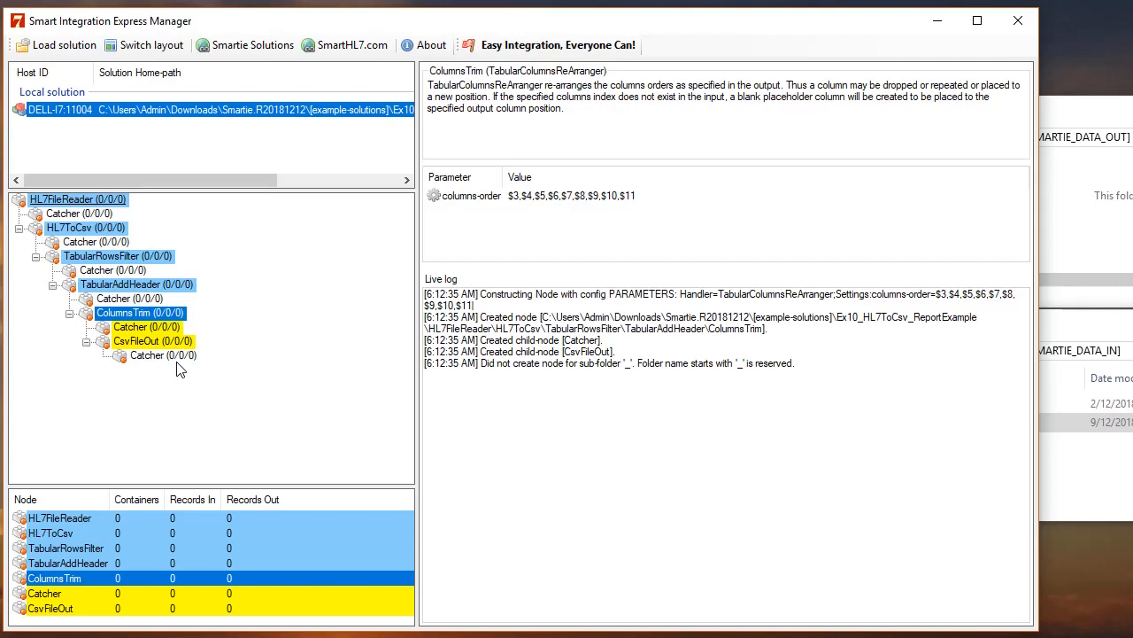
Start the whole node branch from the HL7FileReader root node.
{"action": "left_click", "coordinate": [39, 203]}
{"action": "right_click", "coordinate": [39, 203]}
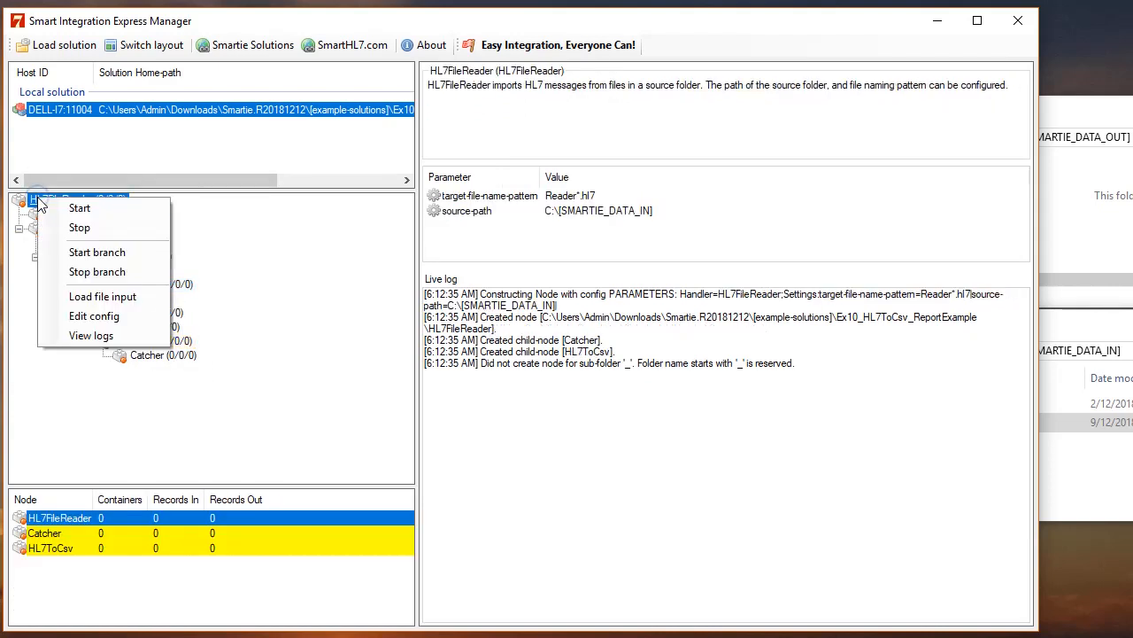
{"action": "left_click", "coordinate": [80, 253]}
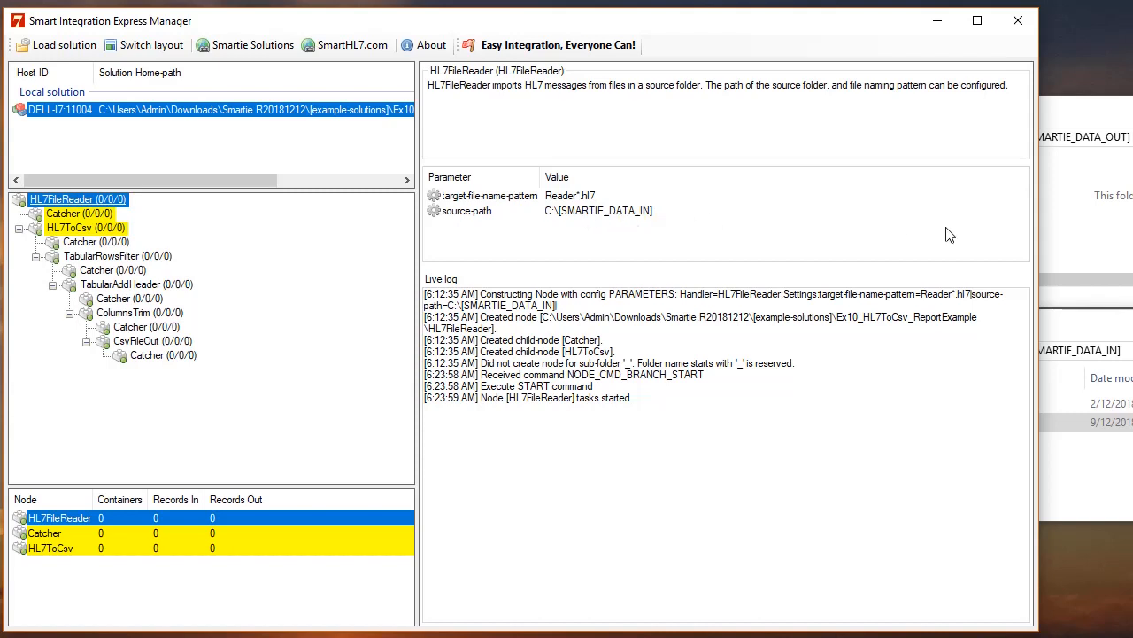
Bring up the [example-solutions] and [SMARTIE_DATA_IN] folder windows and place them side by side, with Reader-sample-for-Ex10.hl7 selected.
{"action": "left_click", "coordinate": [1091, 478]}
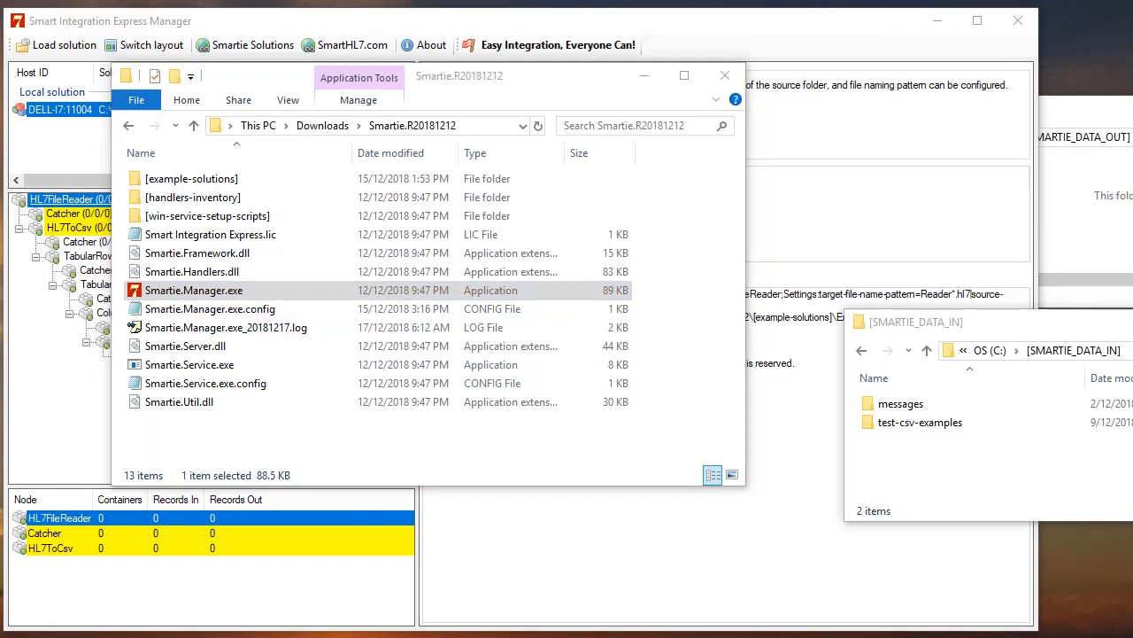
{"action": "left_click_drag", "start_coordinate": [1132, 204], "coordinate": [1129, 274]}
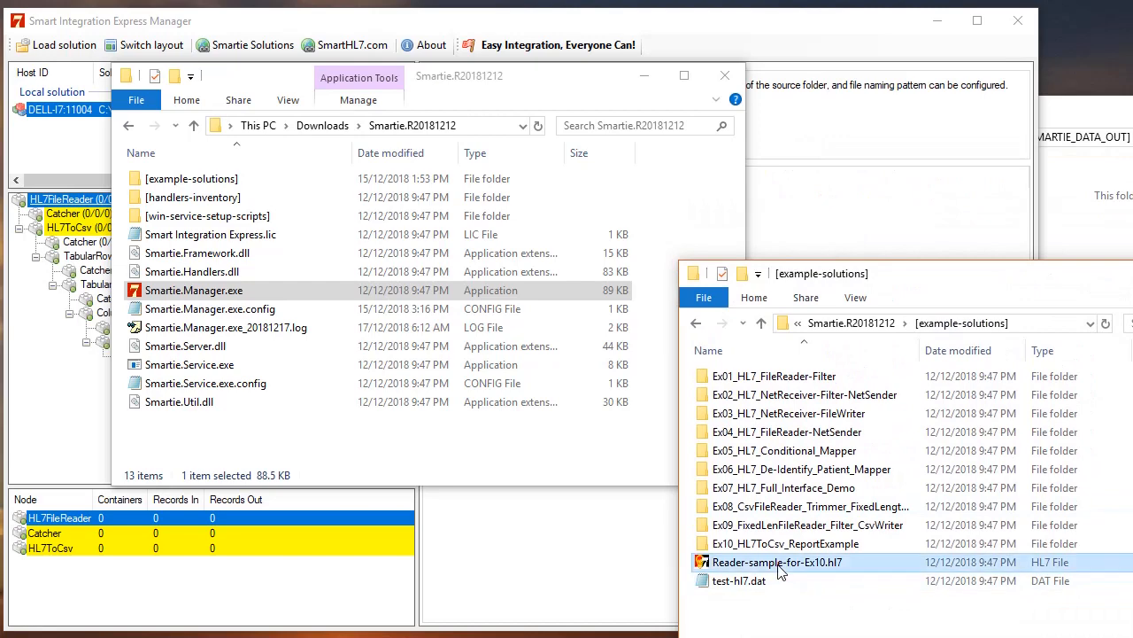
{"action": "left_click", "coordinate": [808, 568]}
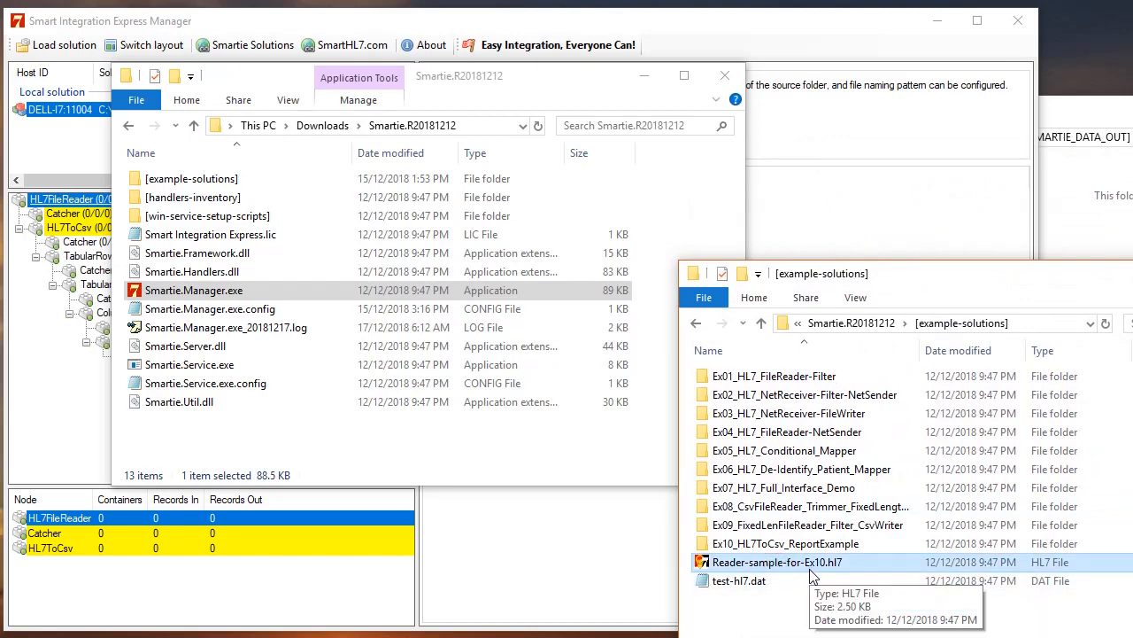
{"action": "left_click_drag", "start_coordinate": [947, 291], "coordinate": [1132, 292]}
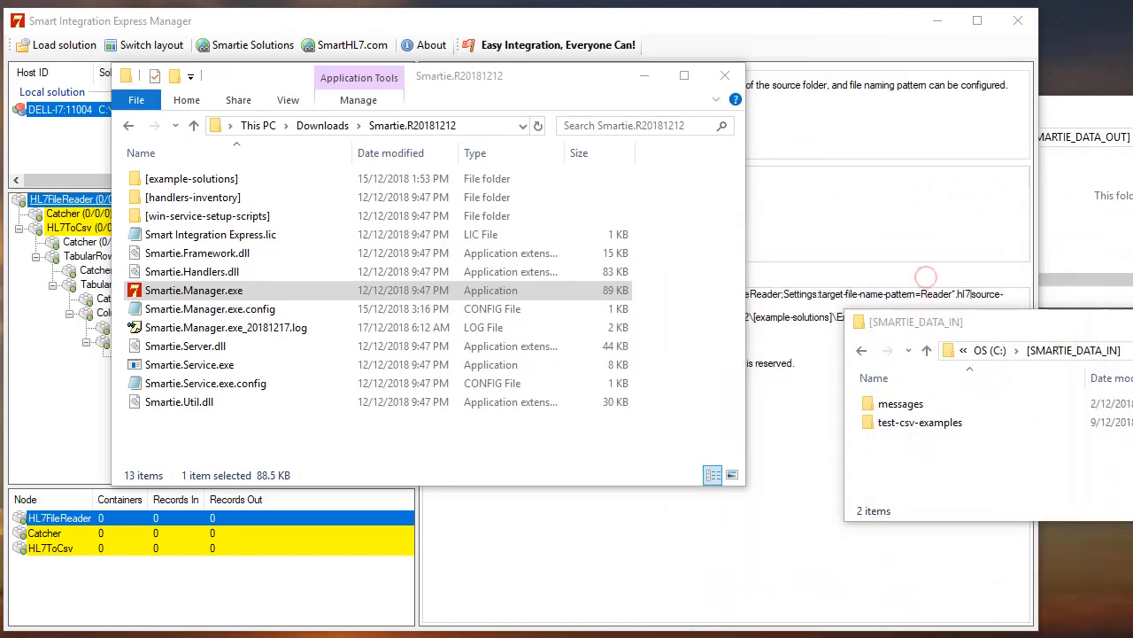
{"action": "left_click_drag", "start_coordinate": [1132, 461], "coordinate": [464, 316]}
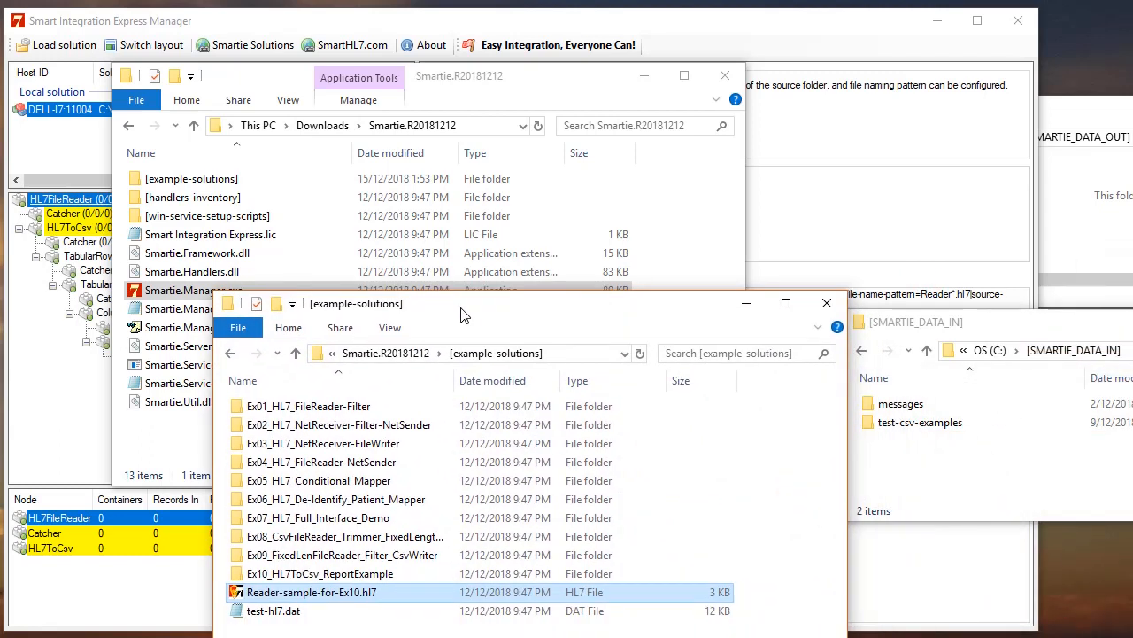
Copy Reader-sample-for-Ex10.hl7 into the [SMARTIE_DATA_IN] folder, minimizing the Smartie.R20181212 folder window to keep the node tree in view.
{"action": "right_click", "coordinate": [322, 593]}
{"action": "left_click", "coordinate": [940, 471]}
{"action": "left_click", "coordinate": [939, 470]}
{"action": "right_click", "coordinate": [938, 469]}
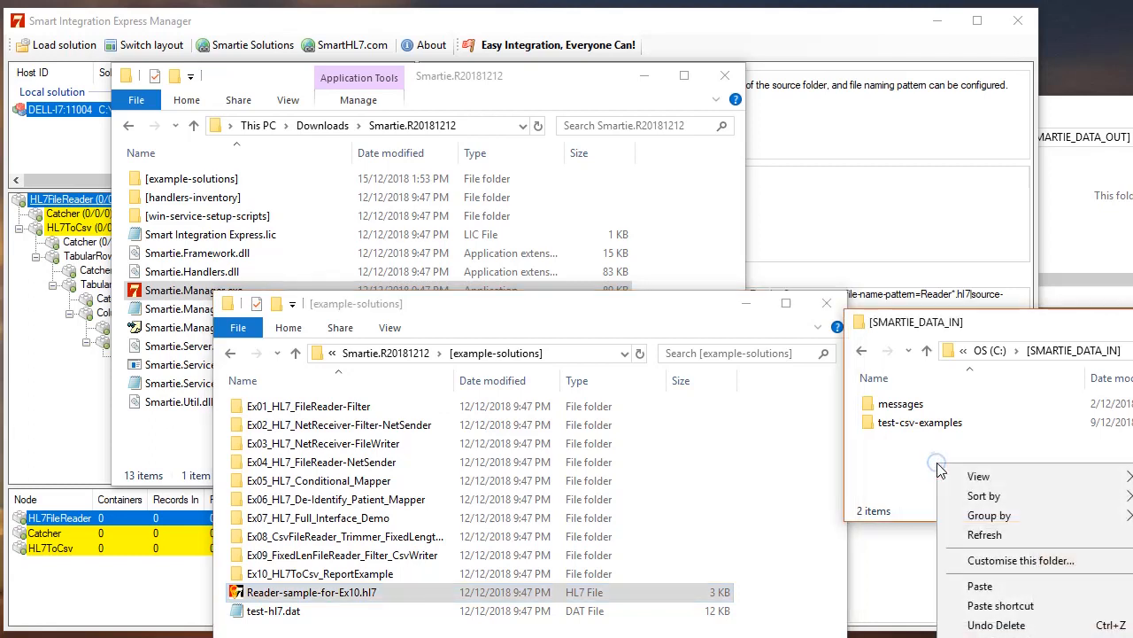
{"action": "mouse_move", "coordinate": [936, 475]}
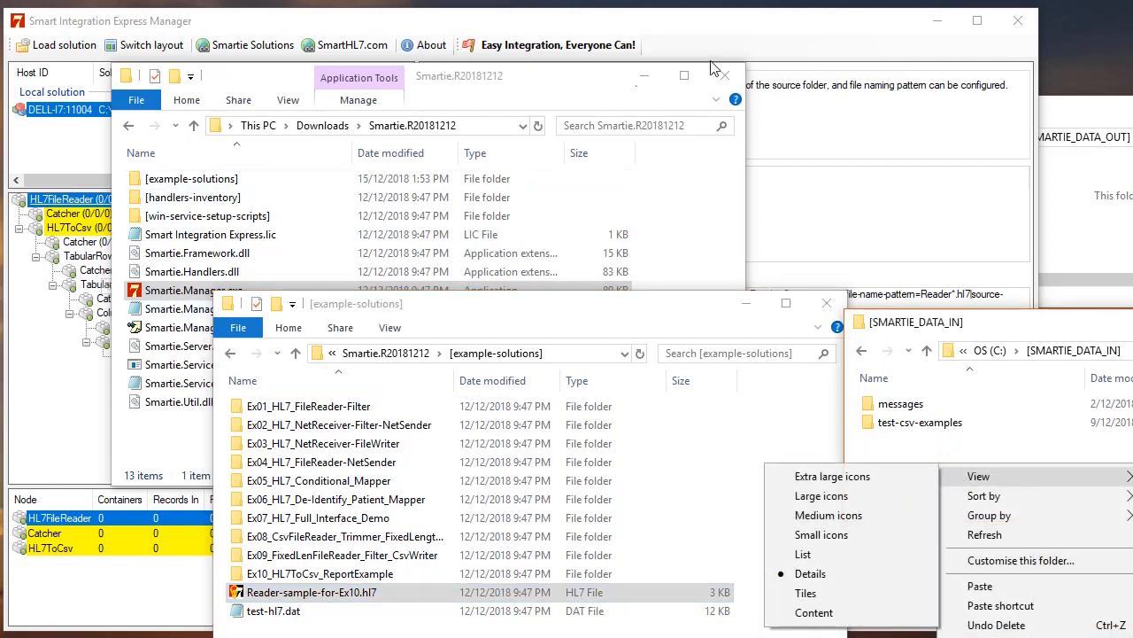
{"action": "left_click", "coordinate": [639, 82]}
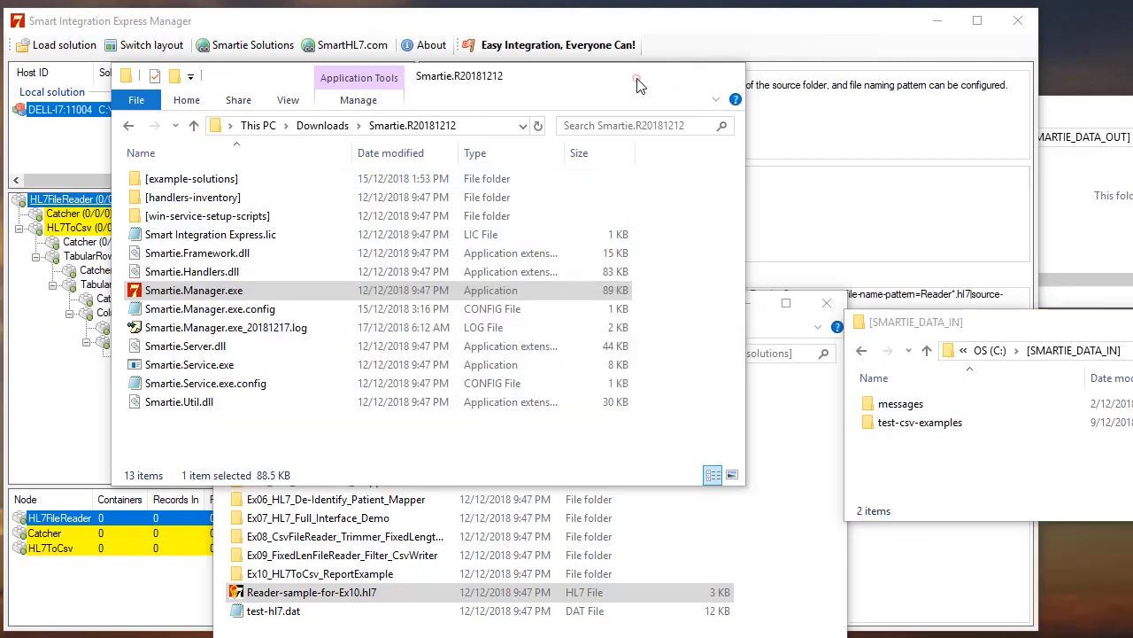
{"action": "left_click", "coordinate": [639, 82]}
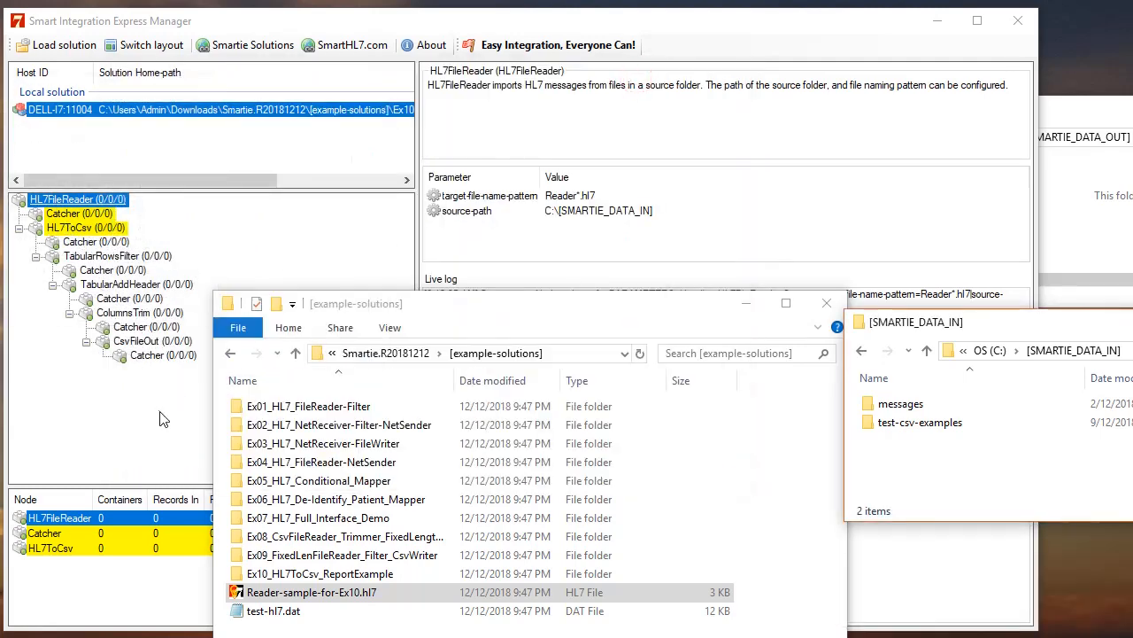
{"action": "right_click", "coordinate": [926, 472]}
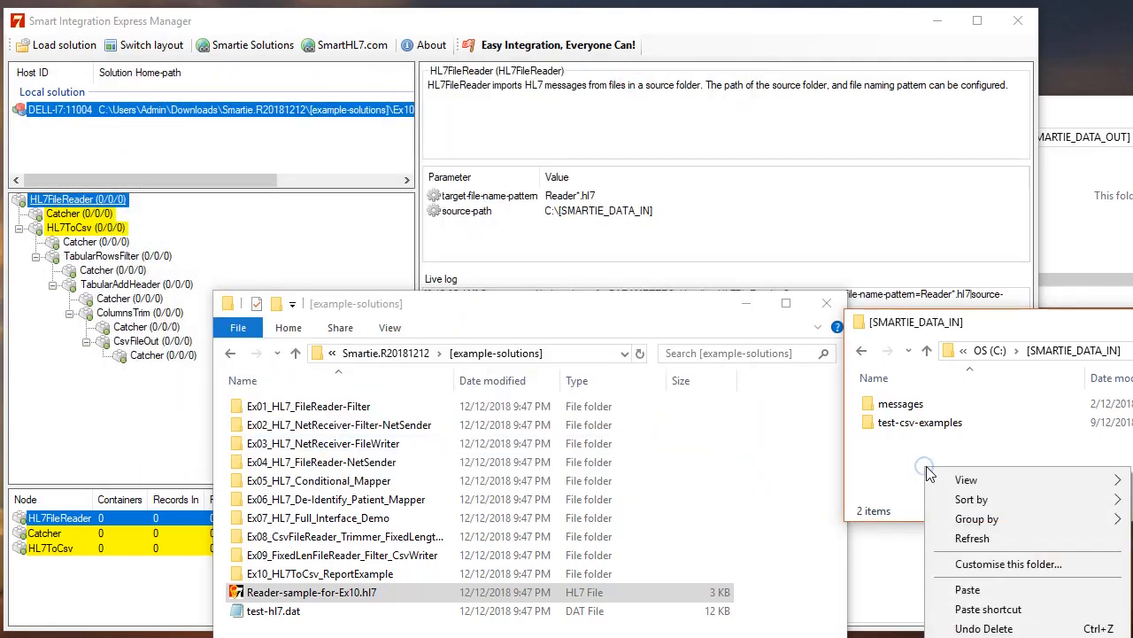
{"action": "left_click", "coordinate": [989, 586]}
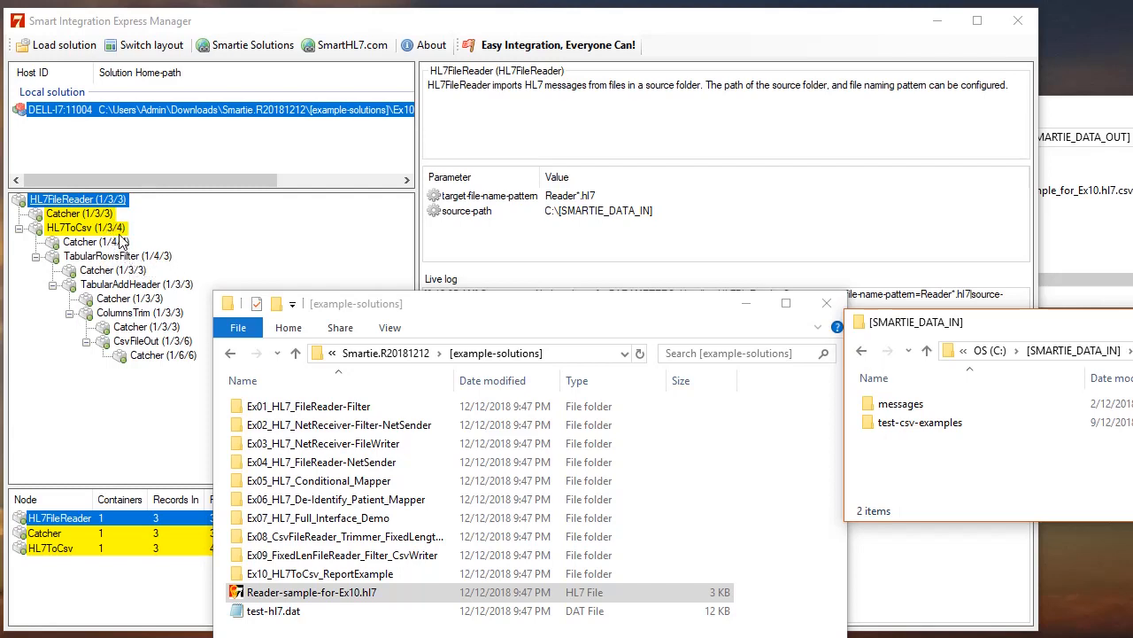
Open Reader-sample-for-Ex10.hl7 from the [example-solutions] folder in the HL7 viewer to inspect its messages.
{"action": "left_click", "coordinate": [335, 595]}
{"action": "double_click", "coordinate": [315, 602]}
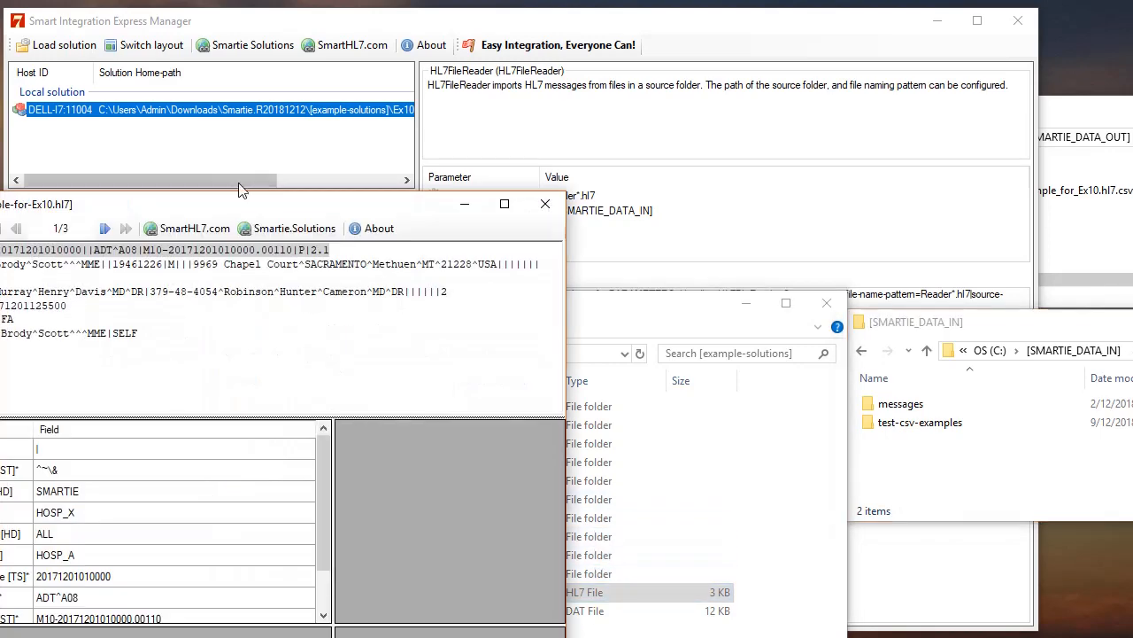
Review all three messages of Reader-sample-for-Ex10.hl7, examining the third message's OBR Universal Service Identifier and the second OBR's exam OBX value.
{"action": "left_click_drag", "start_coordinate": [194, 208], "coordinate": [850, 238]}
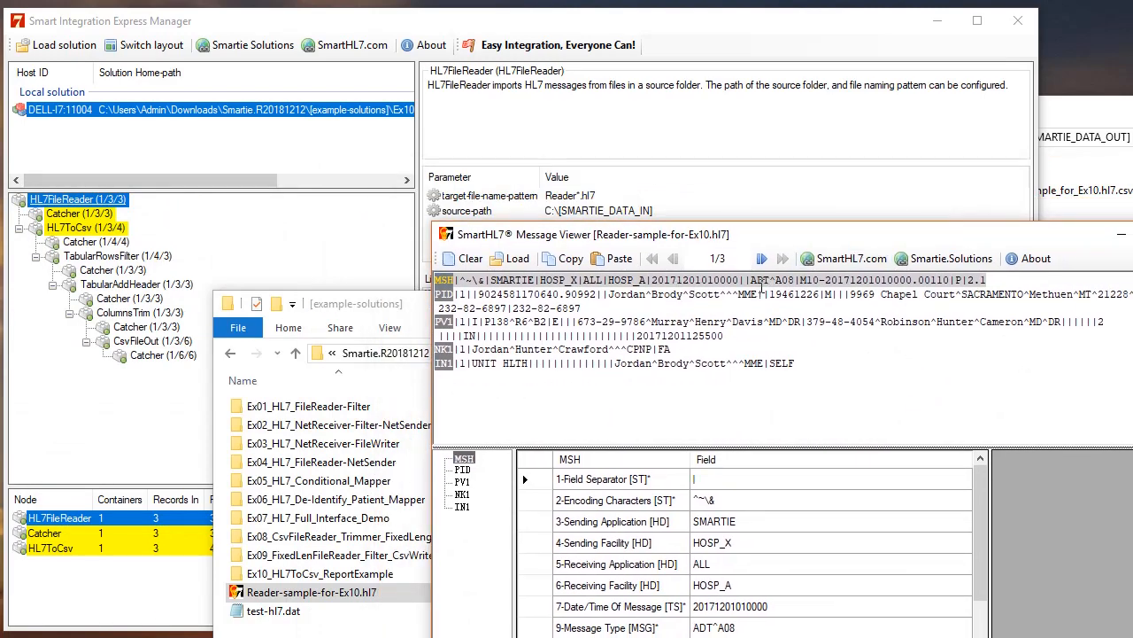
{"action": "left_click", "coordinate": [762, 258]}
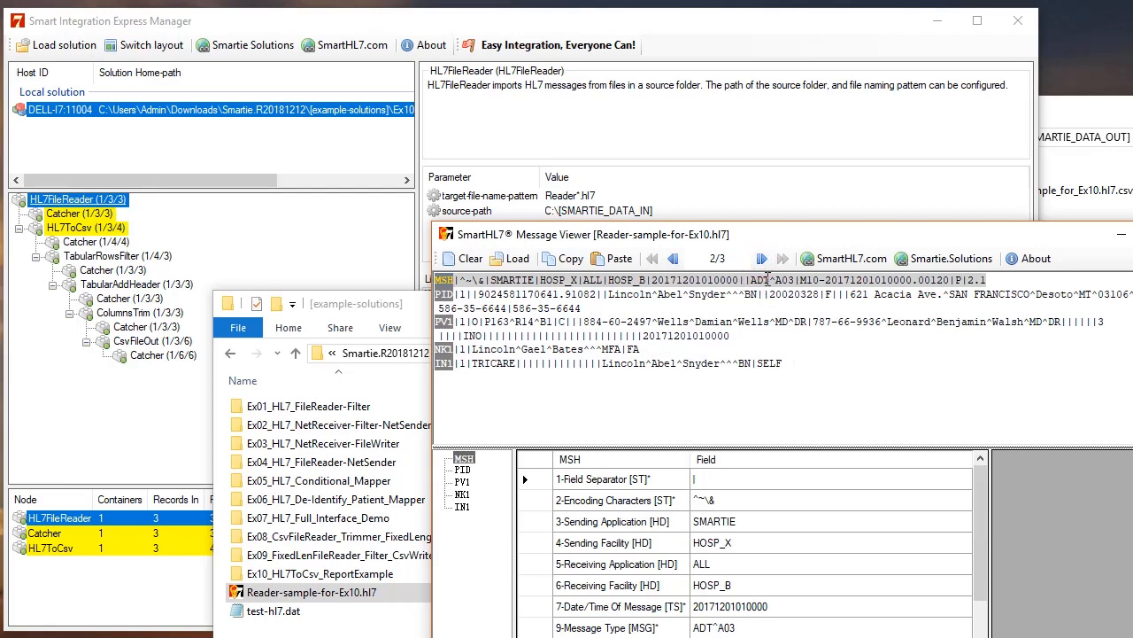
{"action": "left_click", "coordinate": [763, 259]}
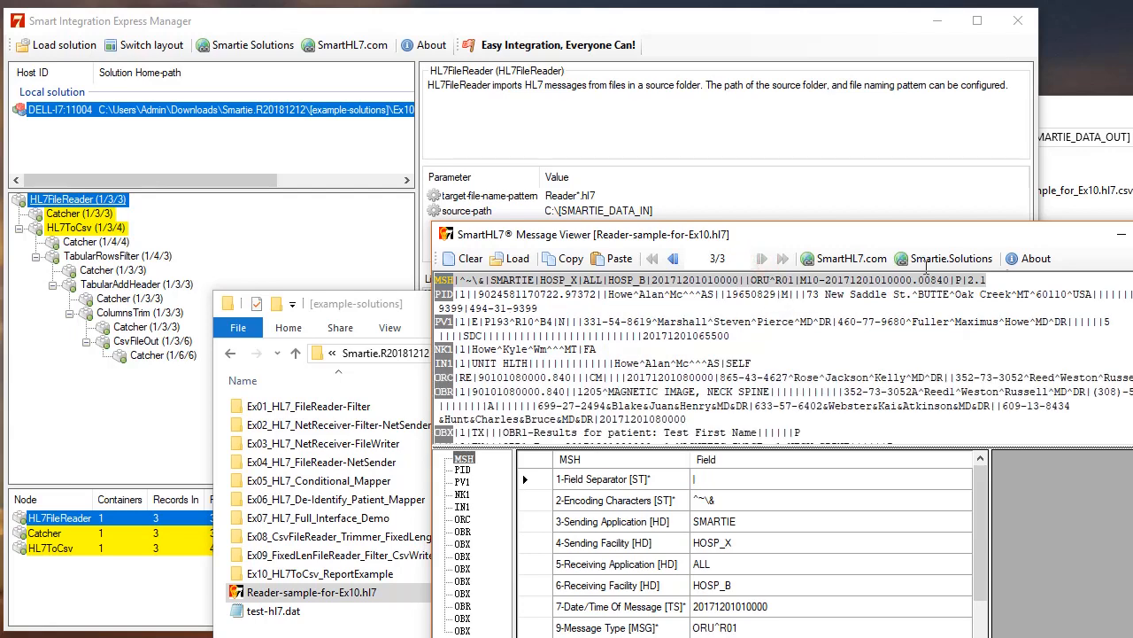
{"action": "left_click", "coordinate": [582, 387]}
{"action": "scroll", "coordinate": [582, 386], "scroll_direction": "down", "scroll_amount": 3}
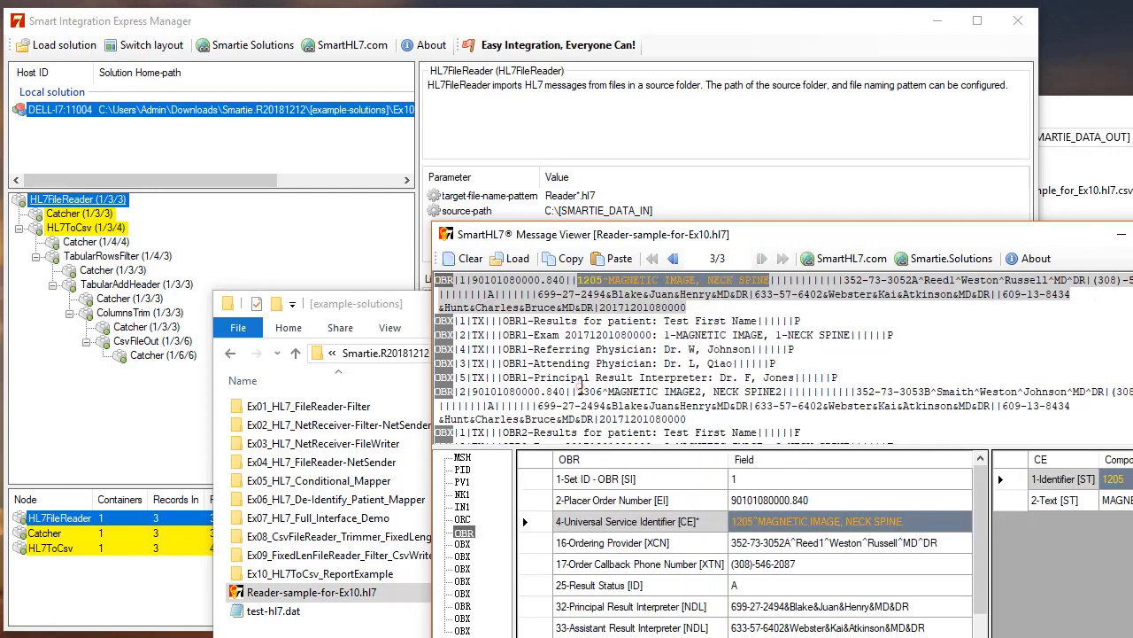
{"action": "scroll", "coordinate": [583, 387], "scroll_direction": "up", "scroll_amount": 2}
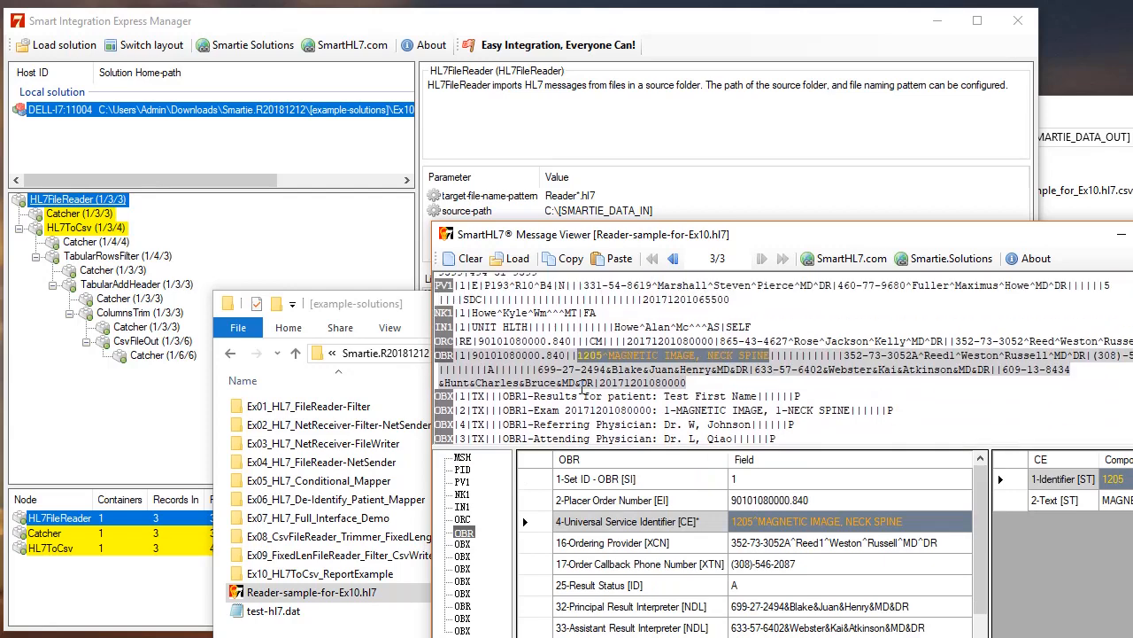
{"action": "scroll", "coordinate": [582, 386], "scroll_direction": "down", "scroll_amount": 3}
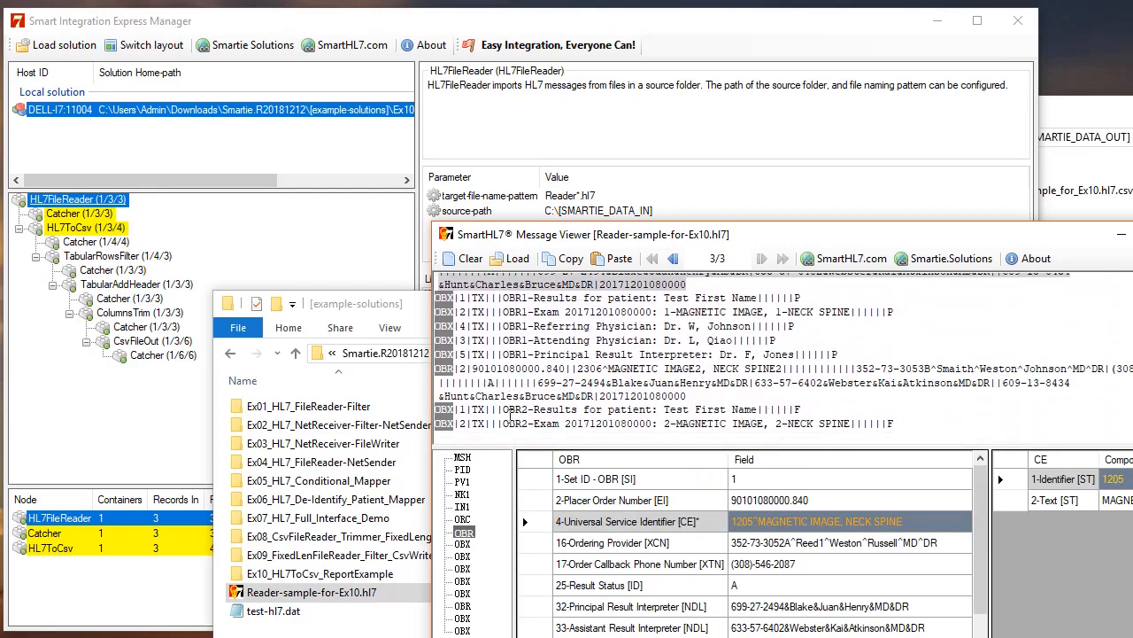
{"action": "left_click", "coordinate": [550, 425]}
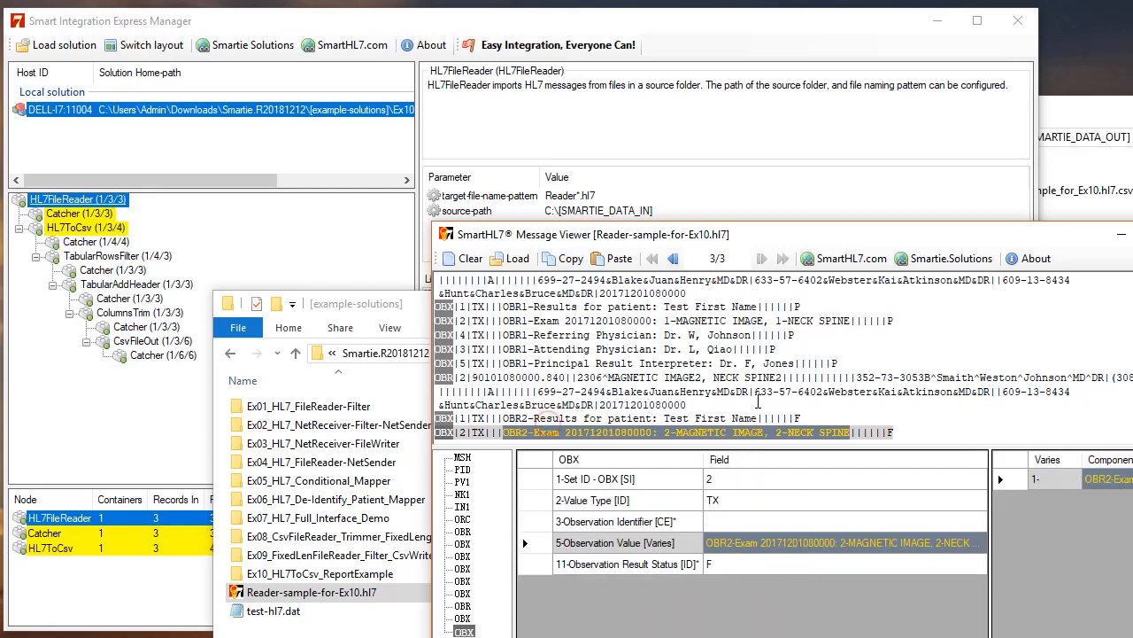
{"action": "left_click", "coordinate": [1117, 235]}
Open the archived DAT file from the HL7FileReader's Catcher node folder in ATPad and examine the HL7 messages it stored.
{"action": "double_click", "coordinate": [75, 215]}
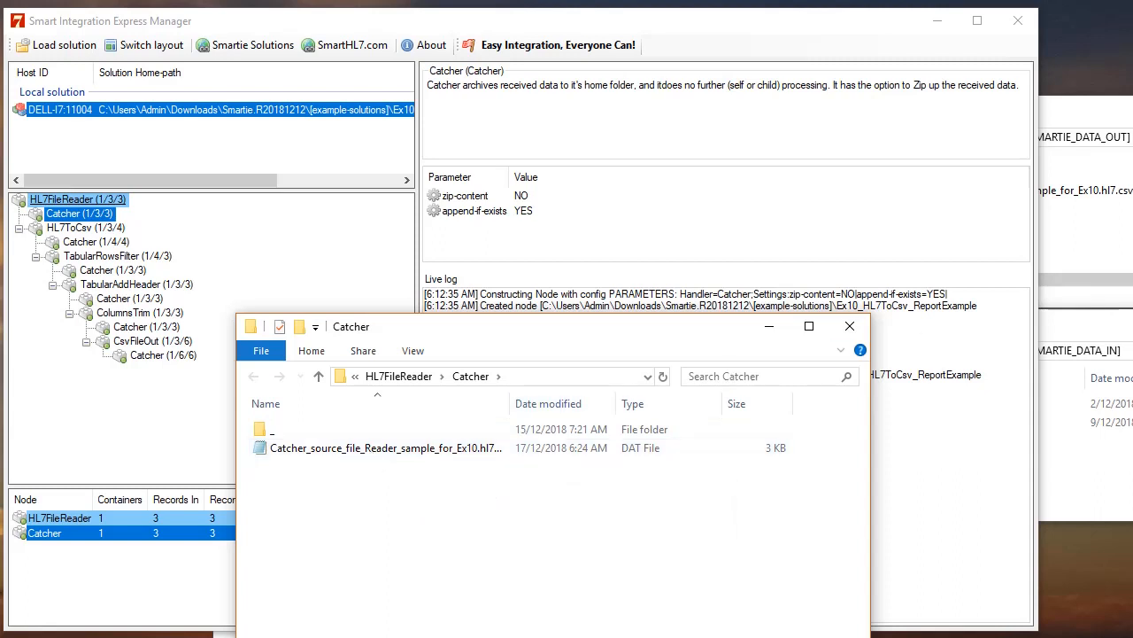
{"action": "left_click_drag", "start_coordinate": [471, 384], "coordinate": [318, 396]}
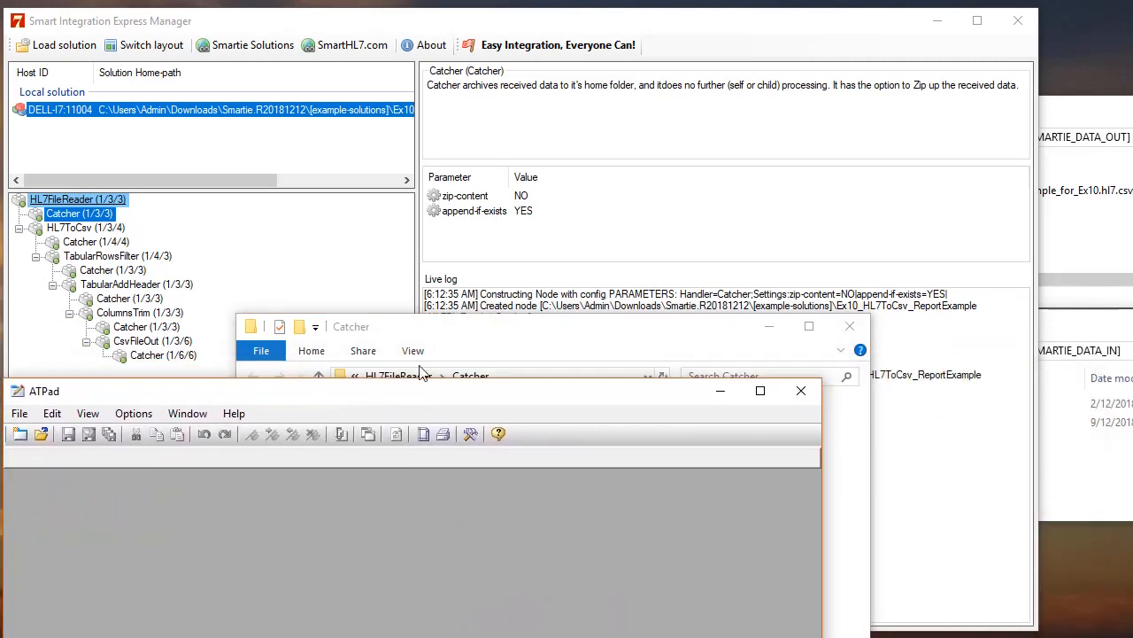
{"action": "left_click_drag", "start_coordinate": [448, 336], "coordinate": [699, 295]}
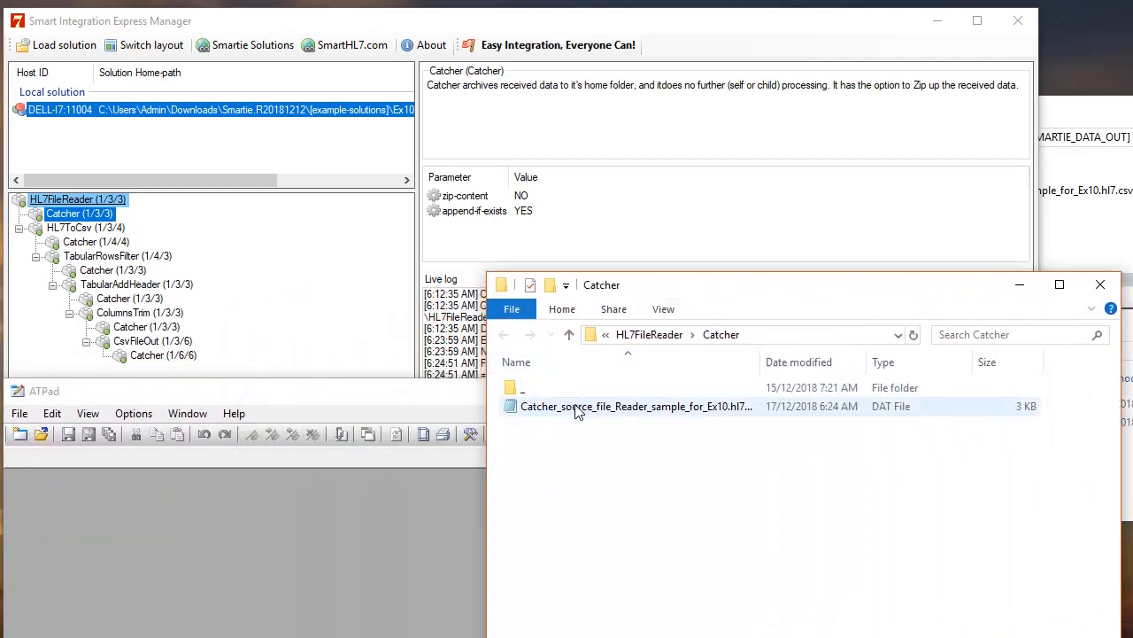
{"action": "left_click_drag", "start_coordinate": [578, 410], "coordinate": [328, 527]}
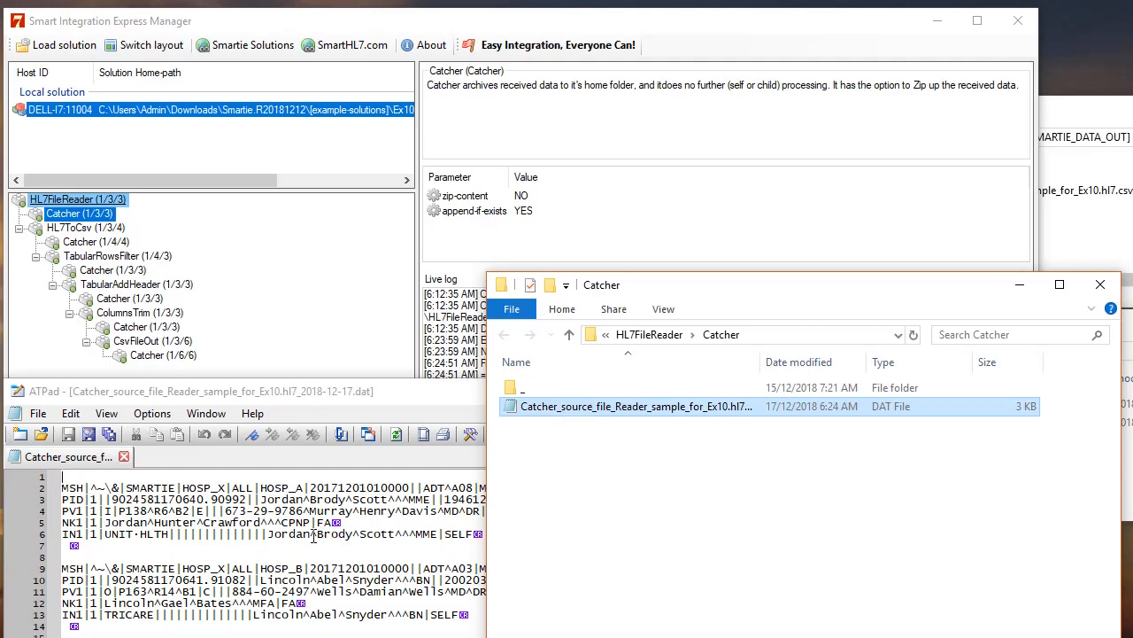
{"action": "left_click", "coordinate": [313, 536]}
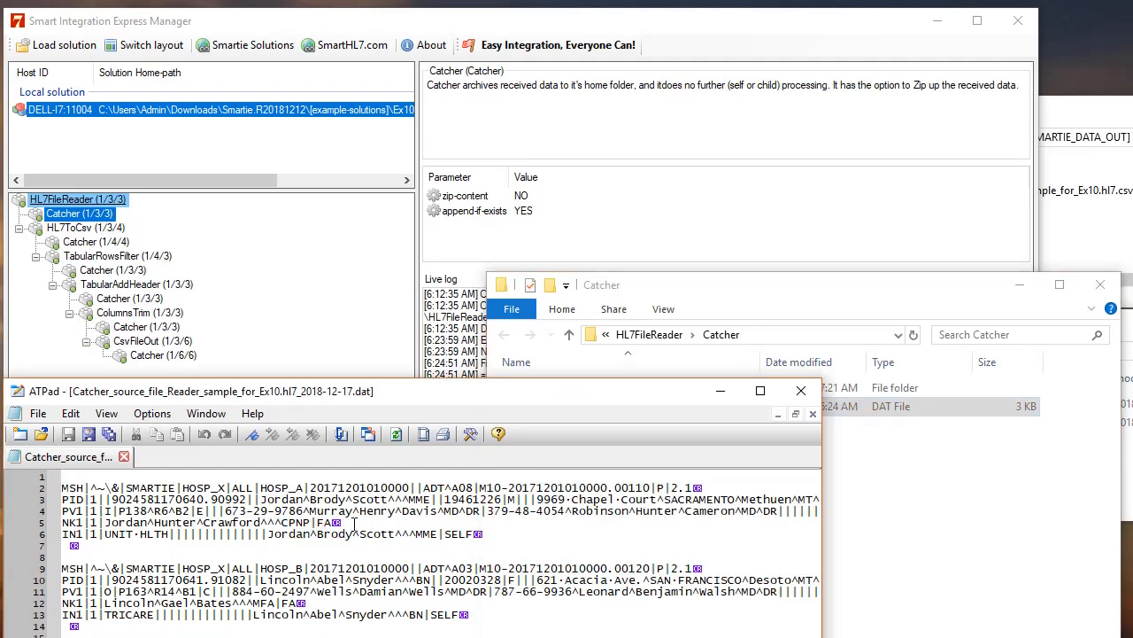
{"action": "left_click_drag", "start_coordinate": [400, 406], "coordinate": [400, 217]}
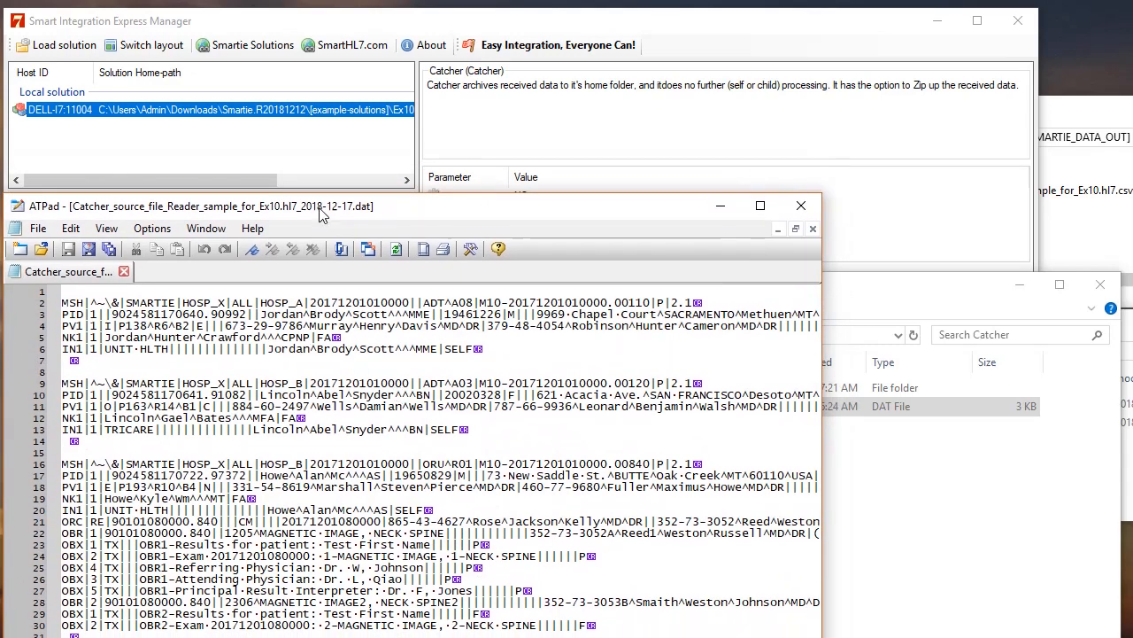
{"action": "left_click_drag", "start_coordinate": [286, 206], "coordinate": [296, 348]}
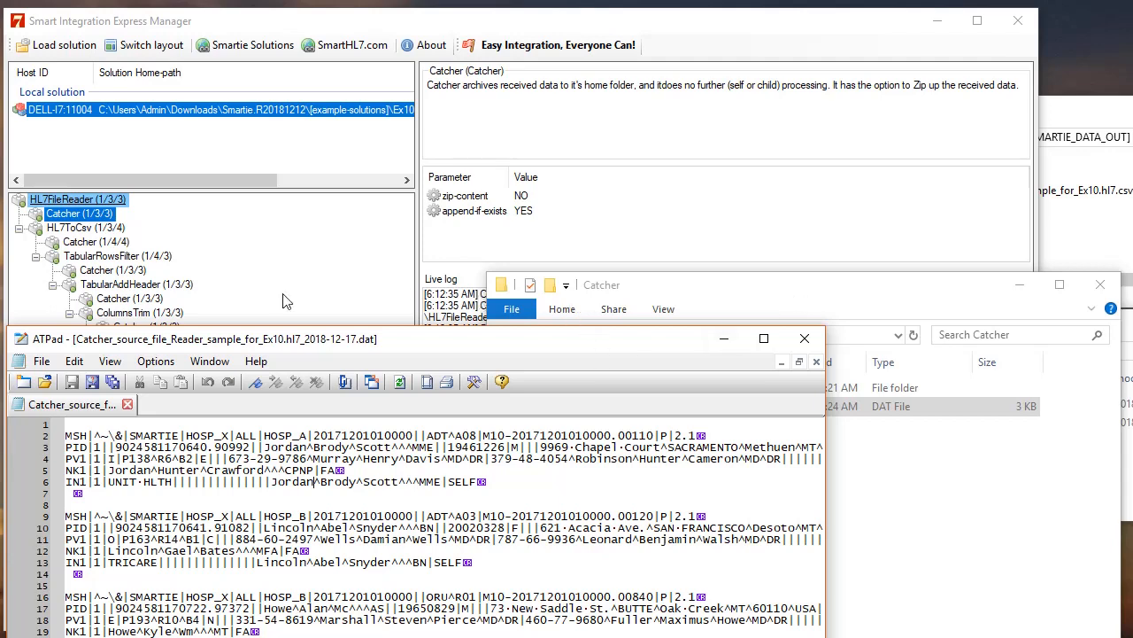
Open the archived DAT file from the HL7ToCsv node's Catcher folder in ATPad and bring the editor to the front.
{"action": "double_click", "coordinate": [84, 248]}
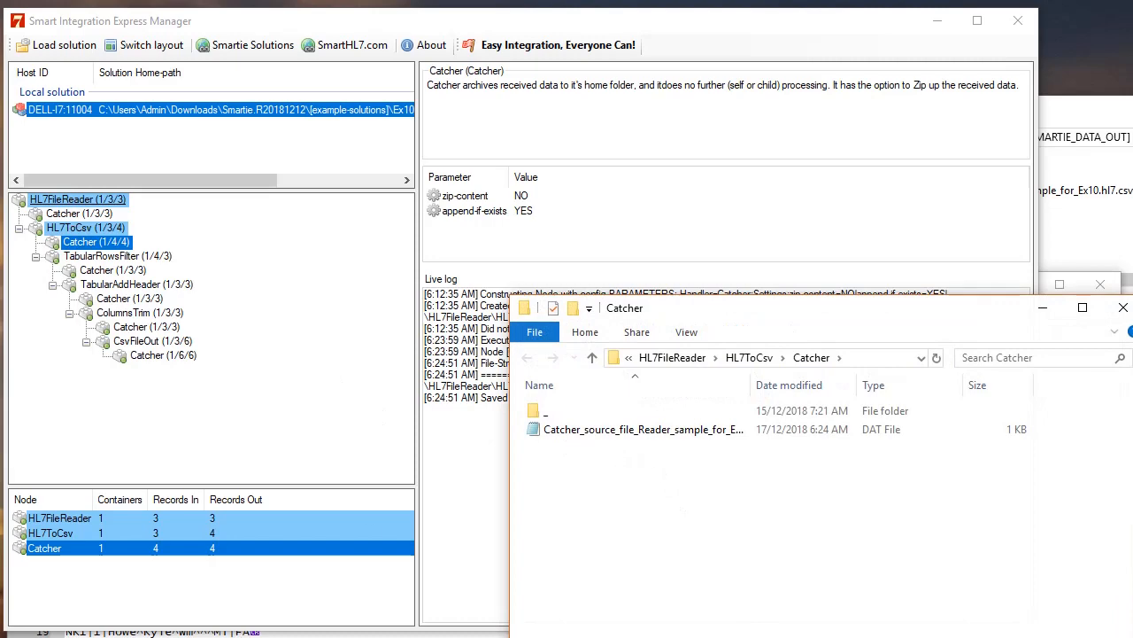
{"action": "double_click", "coordinate": [619, 429]}
{"action": "left_click", "coordinate": [1006, 511]}
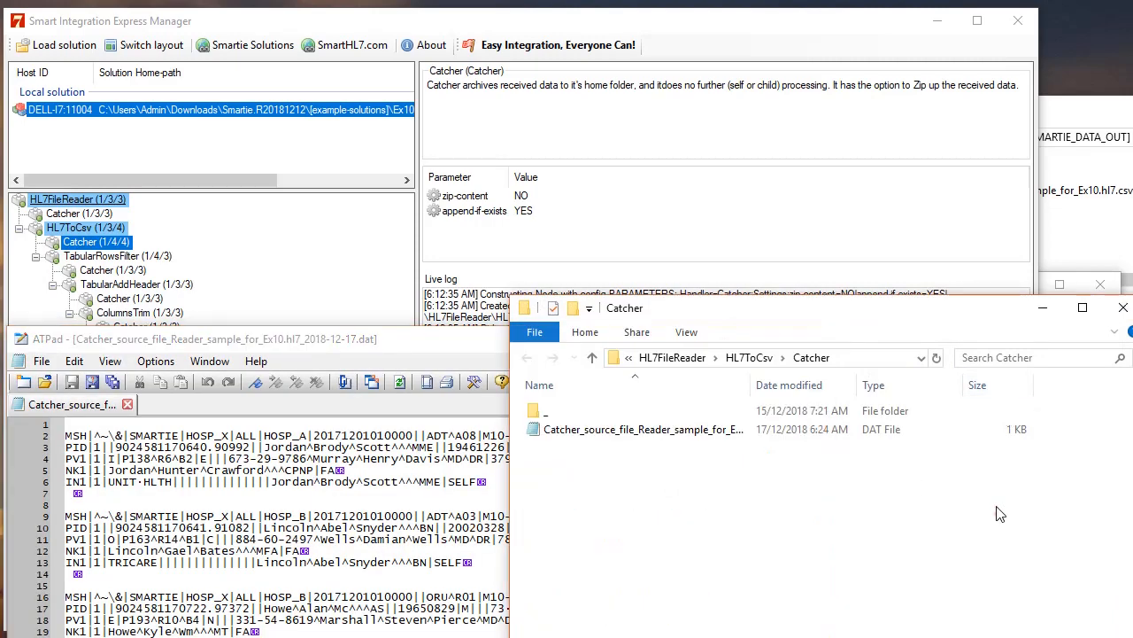
{"action": "left_click", "coordinate": [635, 430]}
{"action": "left_click_drag", "start_coordinate": [398, 506], "coordinate": [399, 510]}
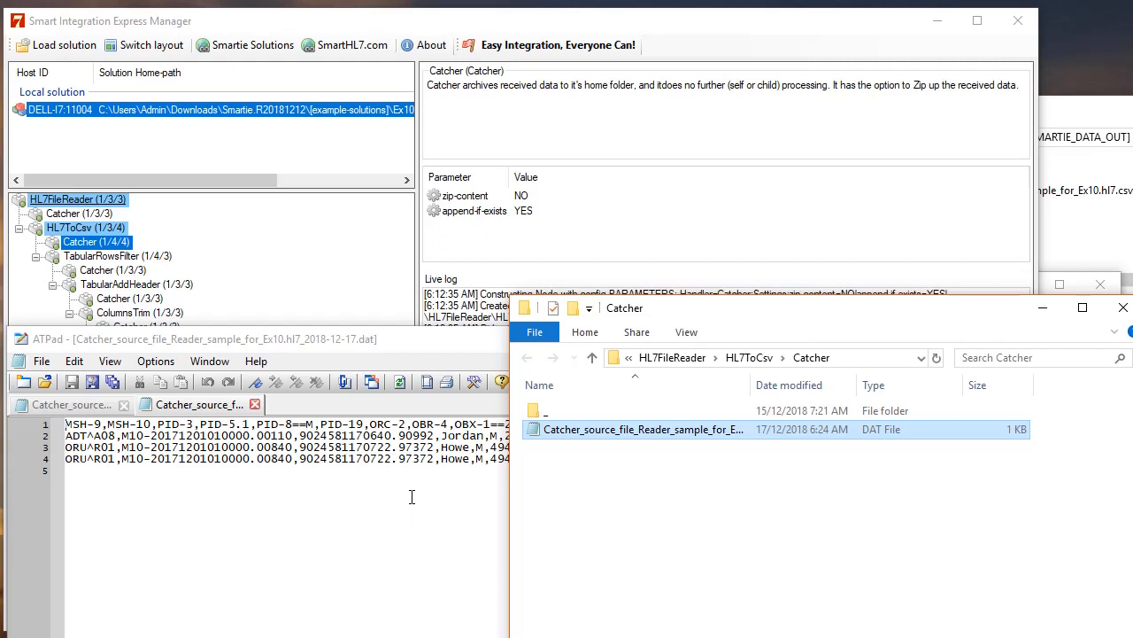
{"action": "left_click", "coordinate": [377, 348]}
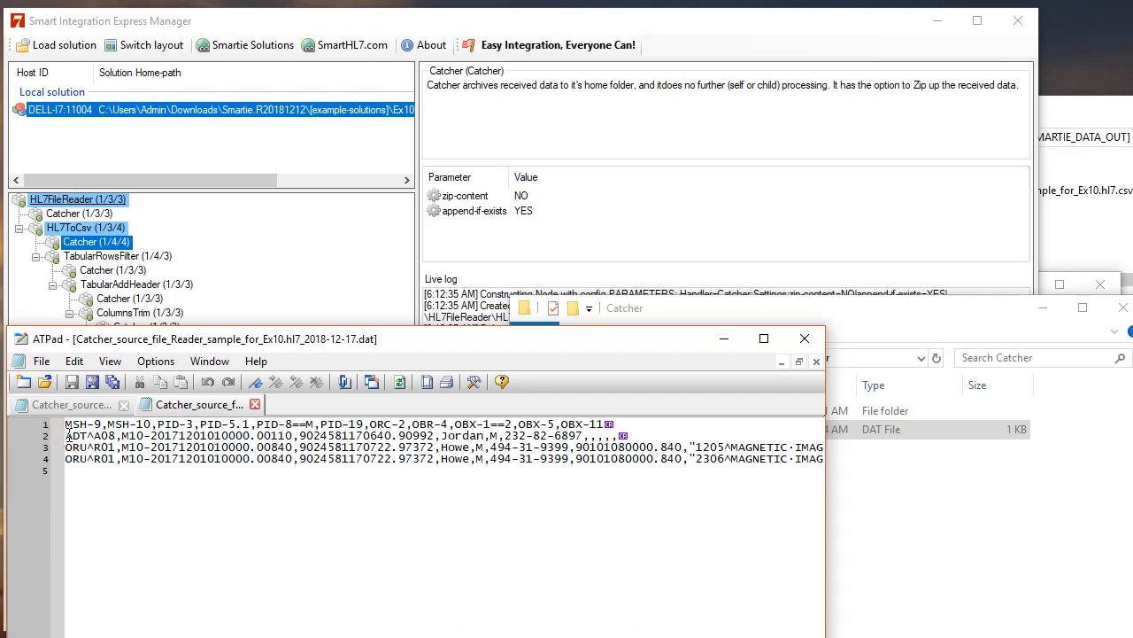
Examine the converted CSV rows below the header line, highlighting the data rows and the PID-8==M column value.
{"action": "left_click_drag", "start_coordinate": [69, 435], "coordinate": [93, 466]}
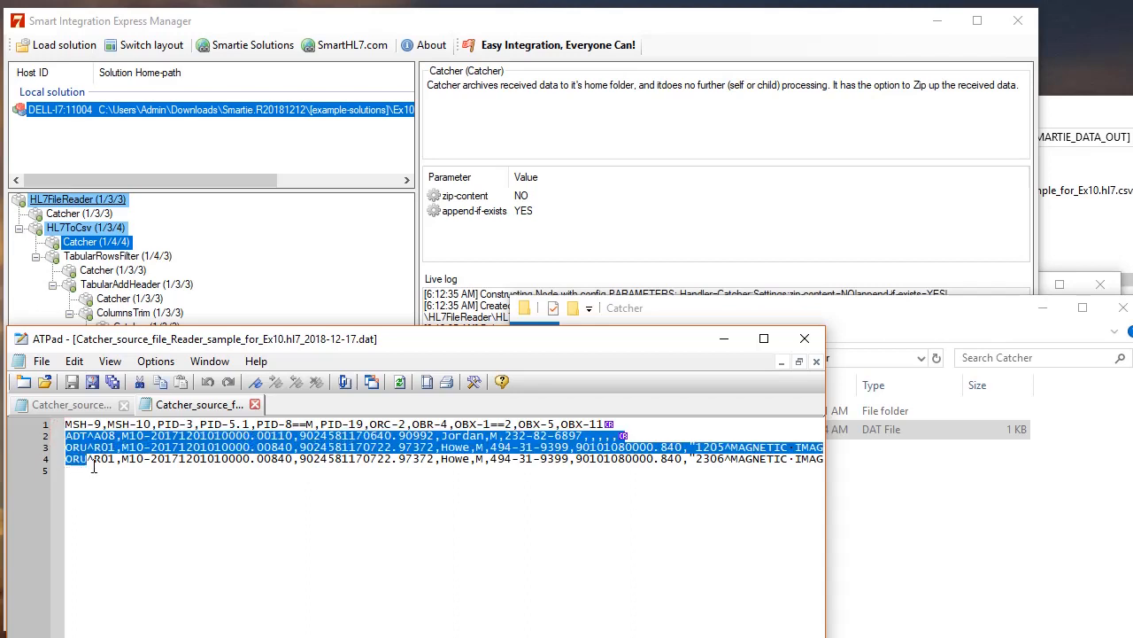
{"action": "left_click", "coordinate": [281, 464]}
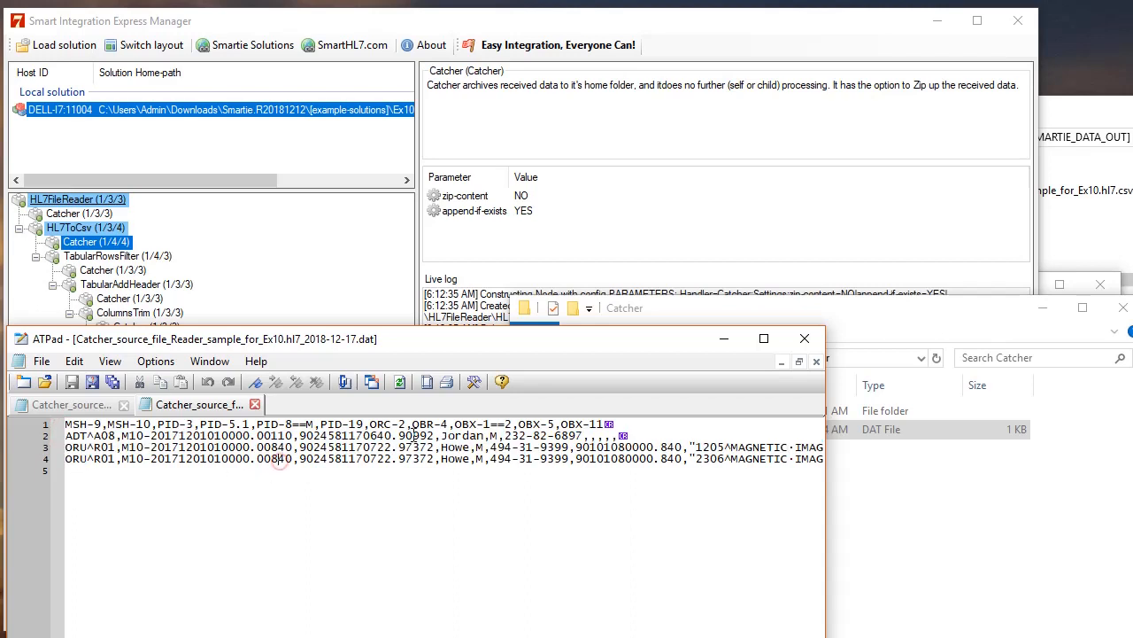
{"action": "left_click_drag", "start_coordinate": [484, 436], "coordinate": [484, 458]}
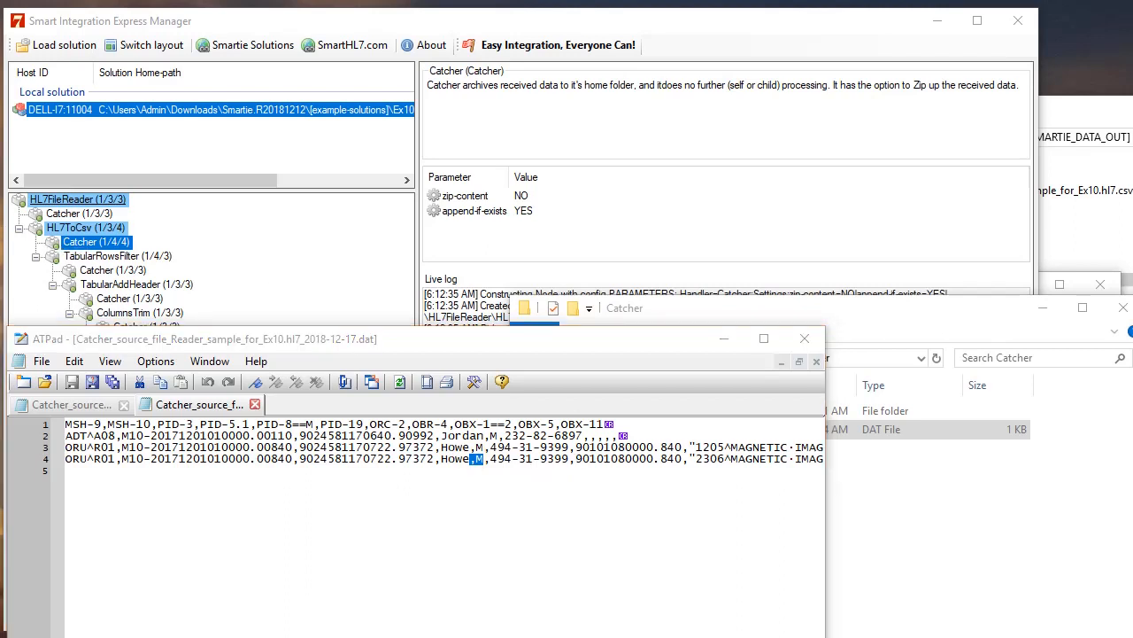
Open Reader-sample-for-Ex10.hl7 from [example-solutions] in the HL7 viewer and compare the PID-8 Administrative Sex field across its messages.
{"action": "left_click", "coordinate": [301, 637]}
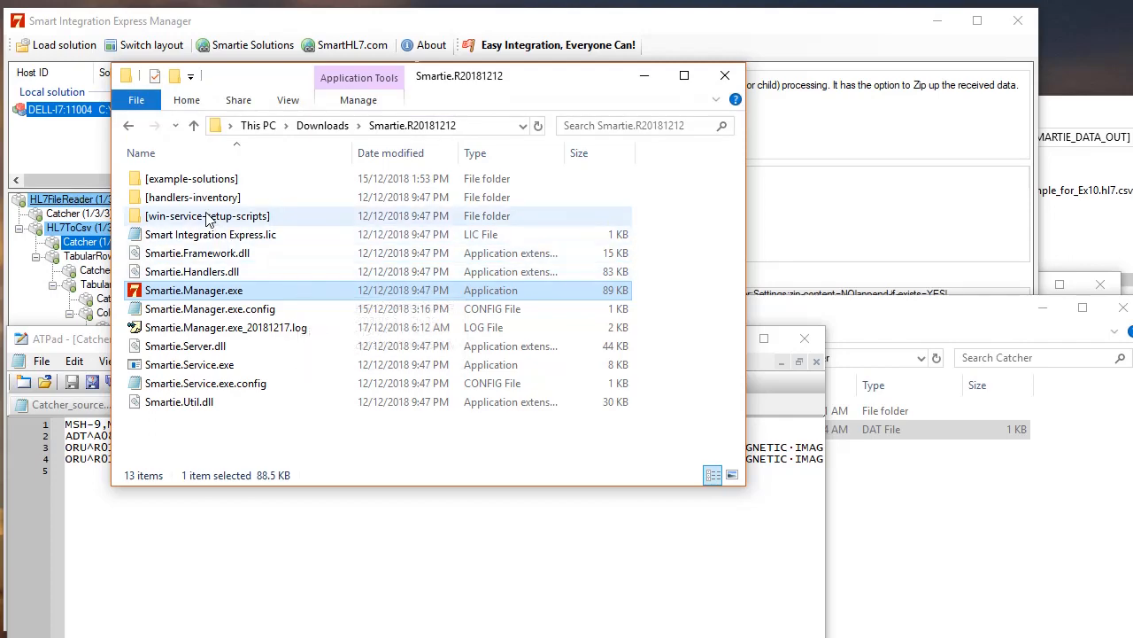
{"action": "double_click", "coordinate": [204, 178]}
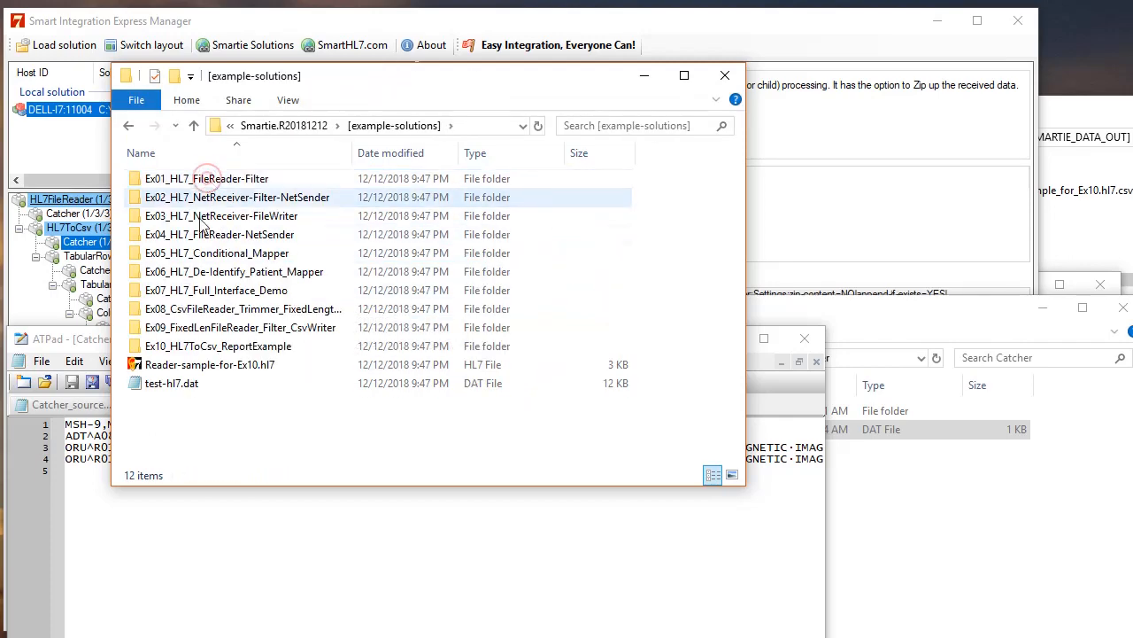
{"action": "double_click", "coordinate": [197, 366]}
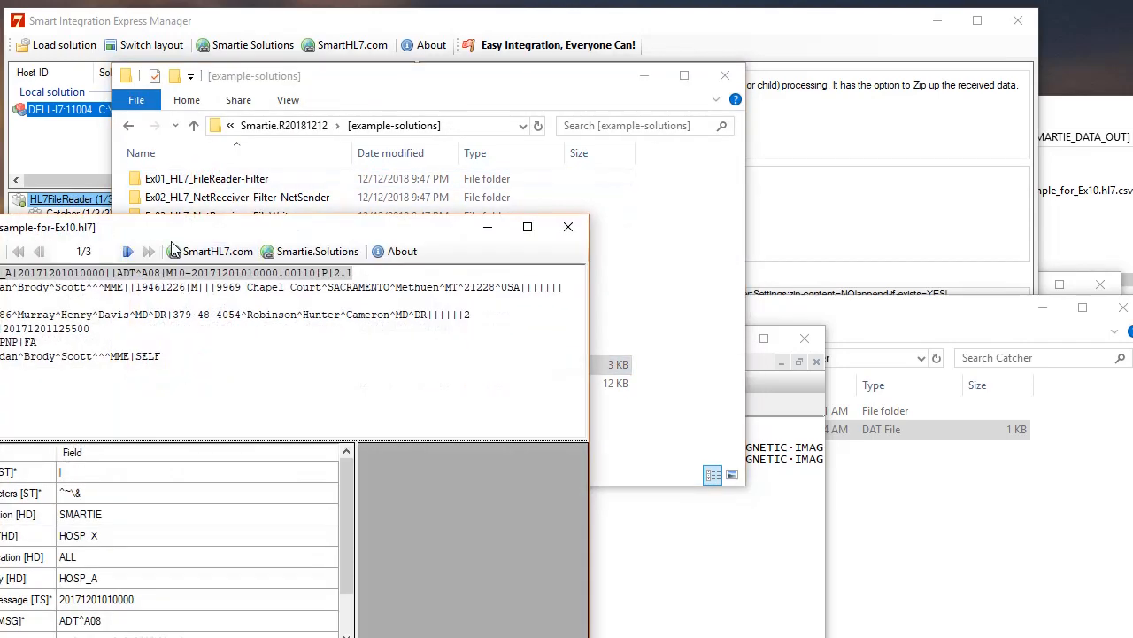
{"action": "left_click_drag", "start_coordinate": [226, 237], "coordinate": [607, 286]}
{"action": "left_click", "coordinate": [574, 336]}
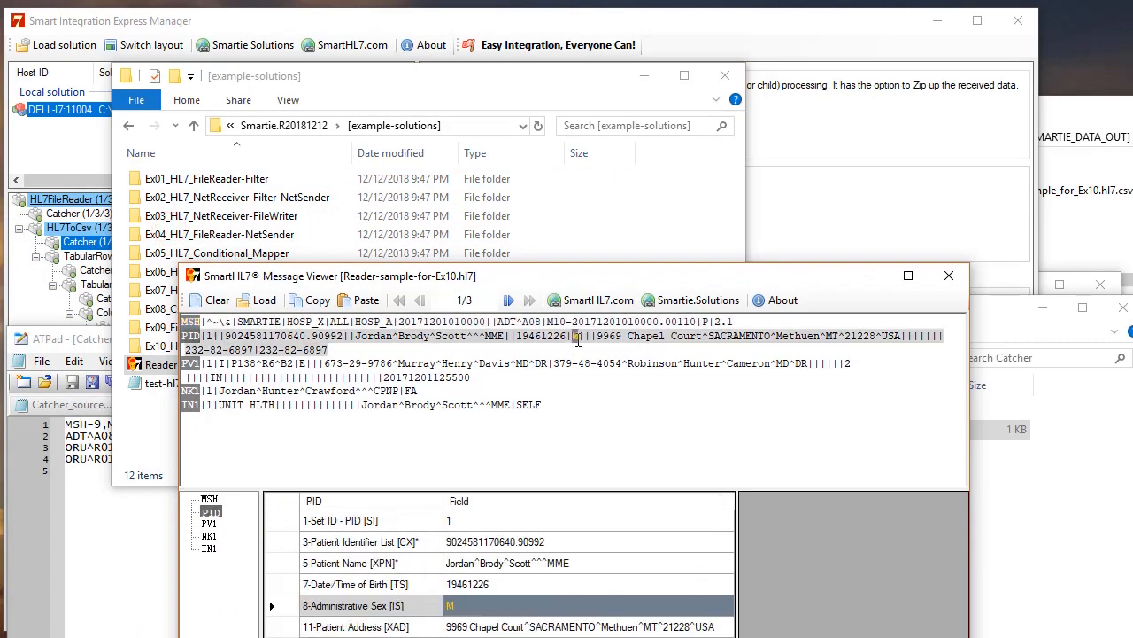
{"action": "left_click", "coordinate": [511, 302]}
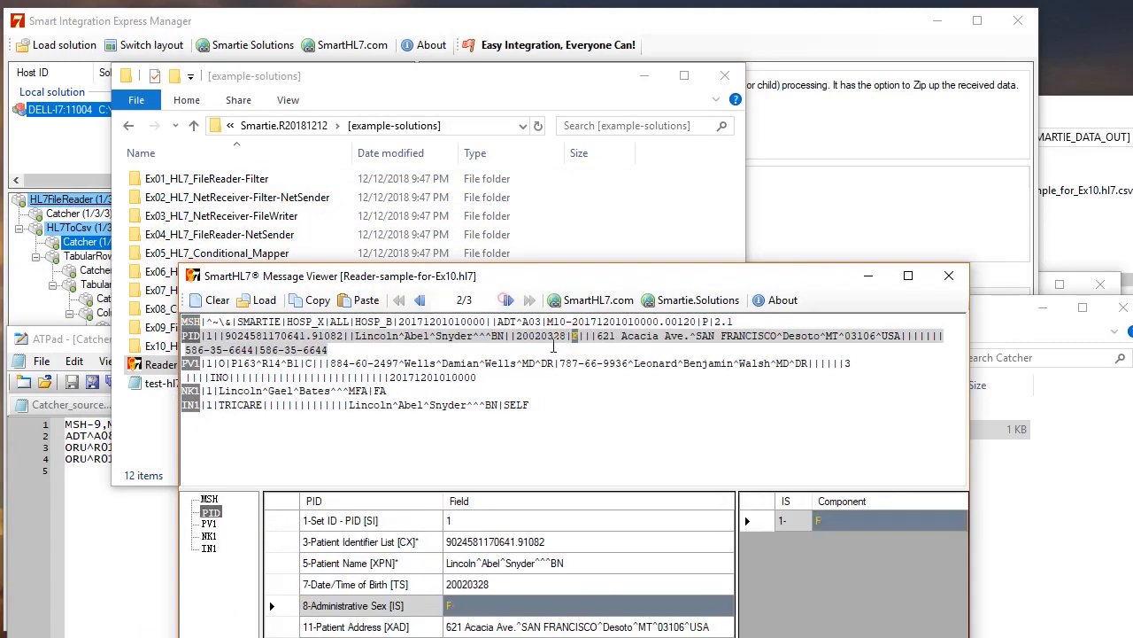
{"action": "left_click", "coordinate": [509, 302]}
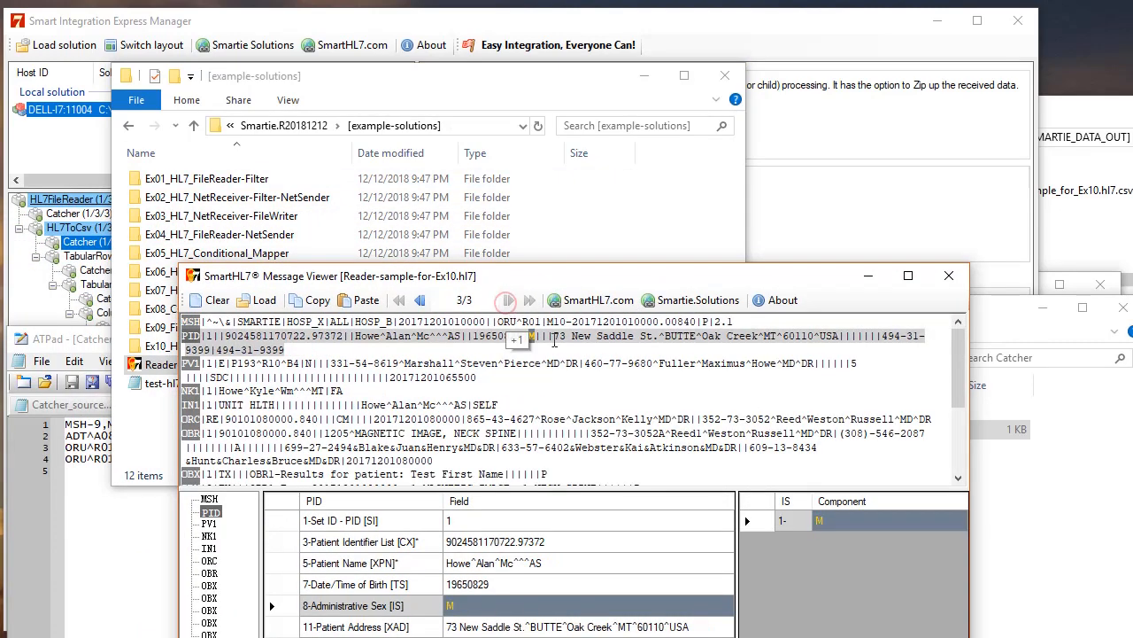
{"action": "left_click", "coordinate": [420, 300]}
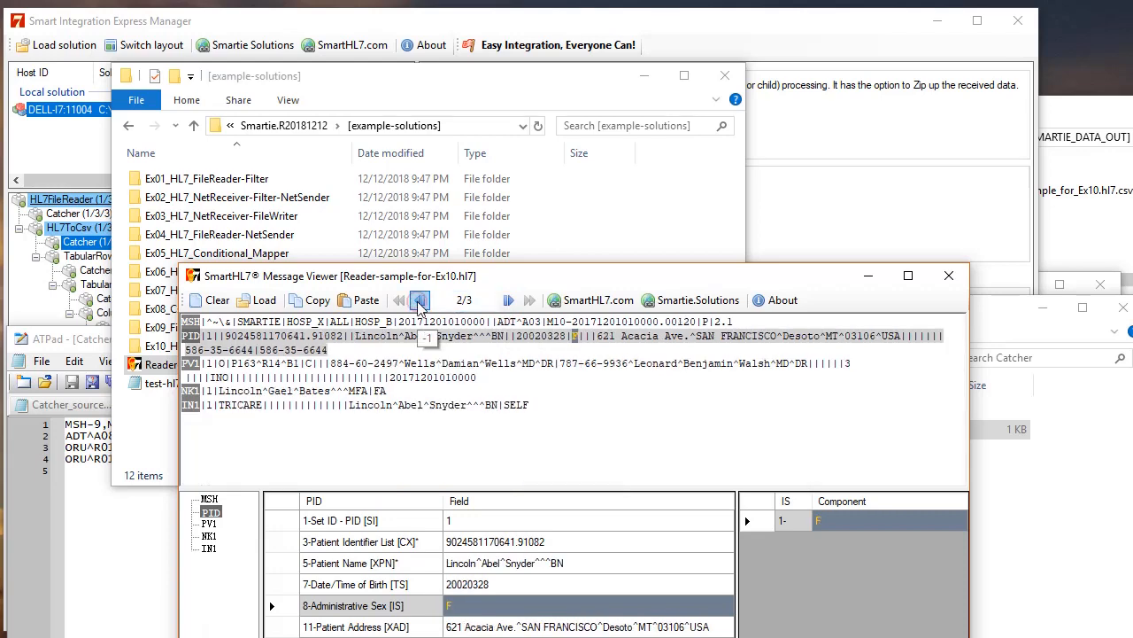
{"action": "left_click", "coordinate": [881, 280]}
Compare the ADT^A08 row and the two ORU^R01 rows in the ATPad CSV output with the HL7 viewer's third message.
{"action": "left_click", "coordinate": [476, 539]}
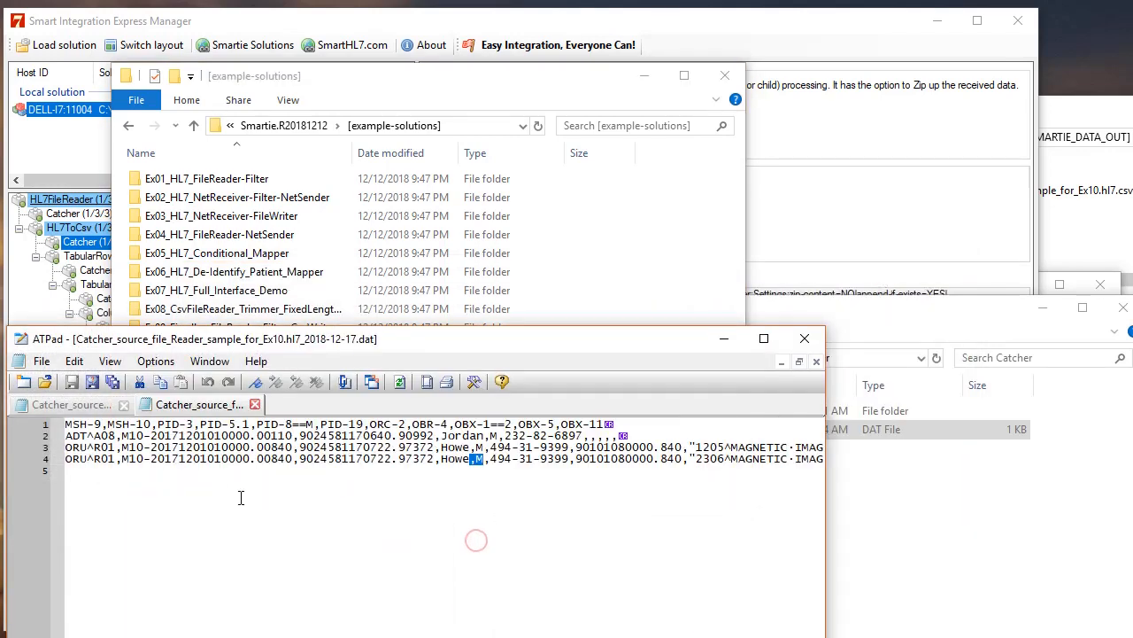
{"action": "left_click", "coordinate": [51, 436]}
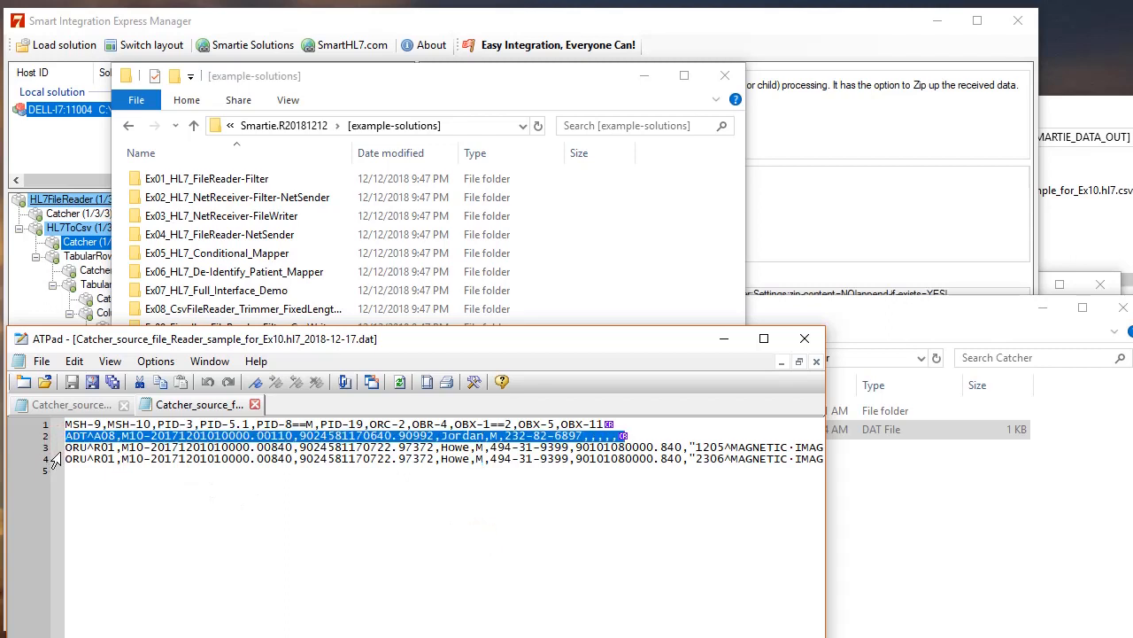
{"action": "left_click_drag", "start_coordinate": [51, 447], "coordinate": [53, 467]}
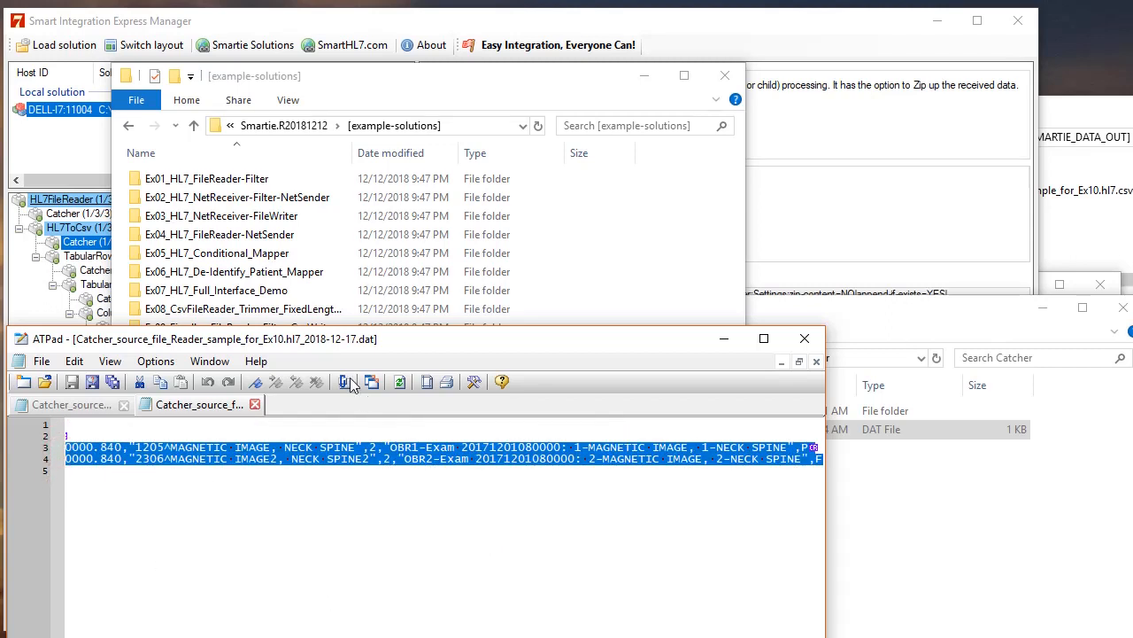
{"action": "left_click_drag", "start_coordinate": [334, 349], "coordinate": [650, 274]}
{"action": "scroll", "coordinate": [754, 487], "scroll_direction": "left", "scroll_amount": 10}
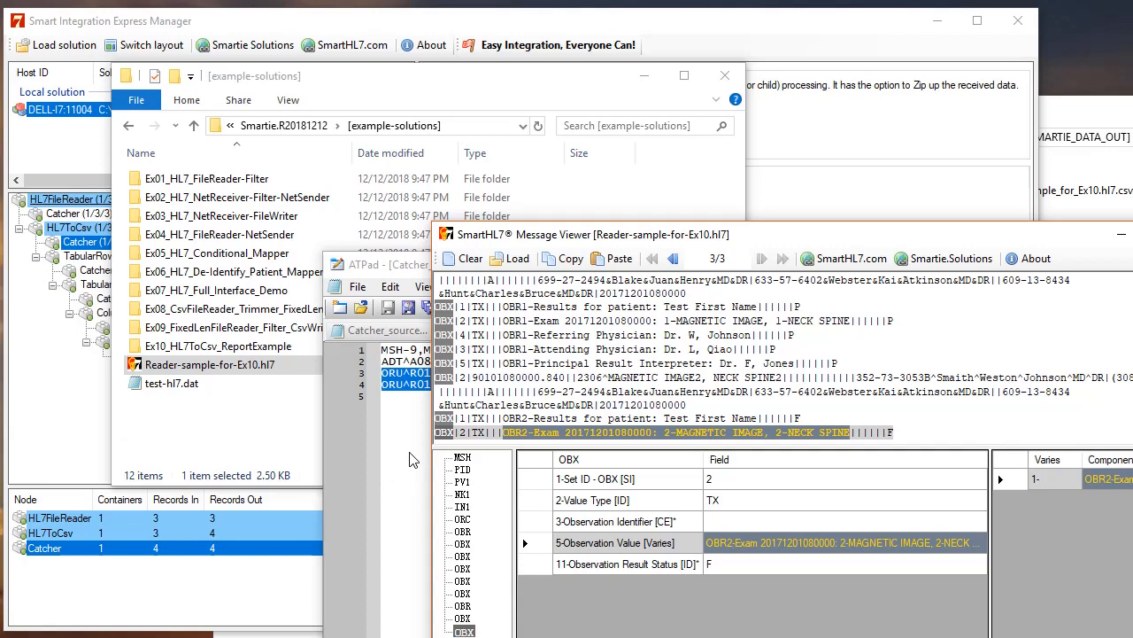
{"action": "left_click", "coordinate": [409, 454]}
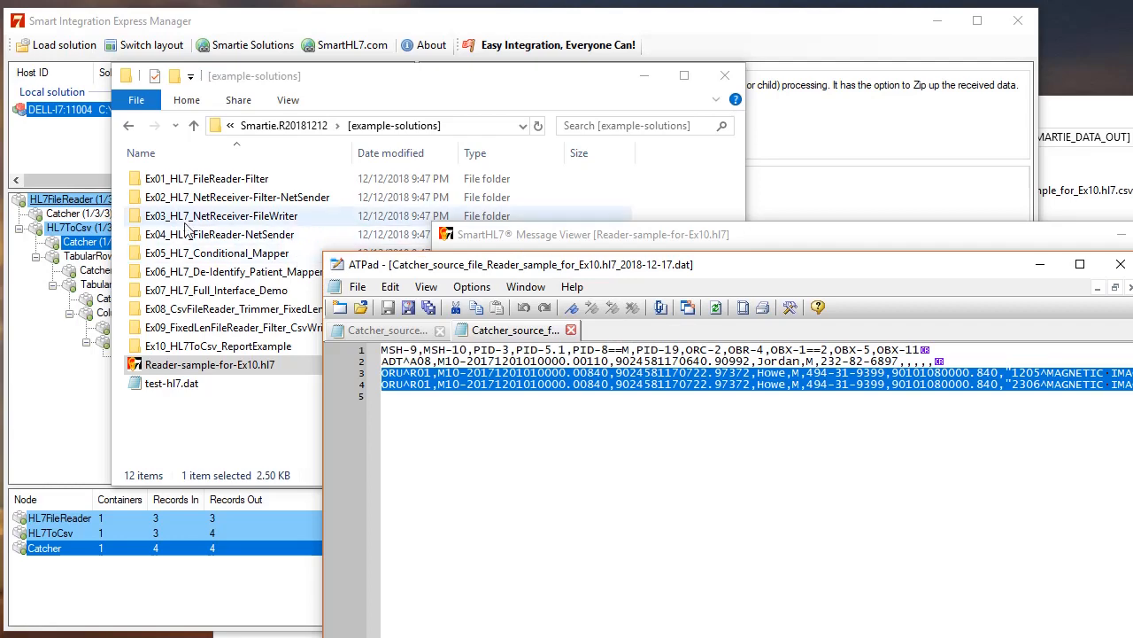
Switch back to Smart Integration Express Manager and select the TabularRowsFilter node to examine its cell-value-filter parameter and live log.
{"action": "left_click", "coordinate": [32, 372]}
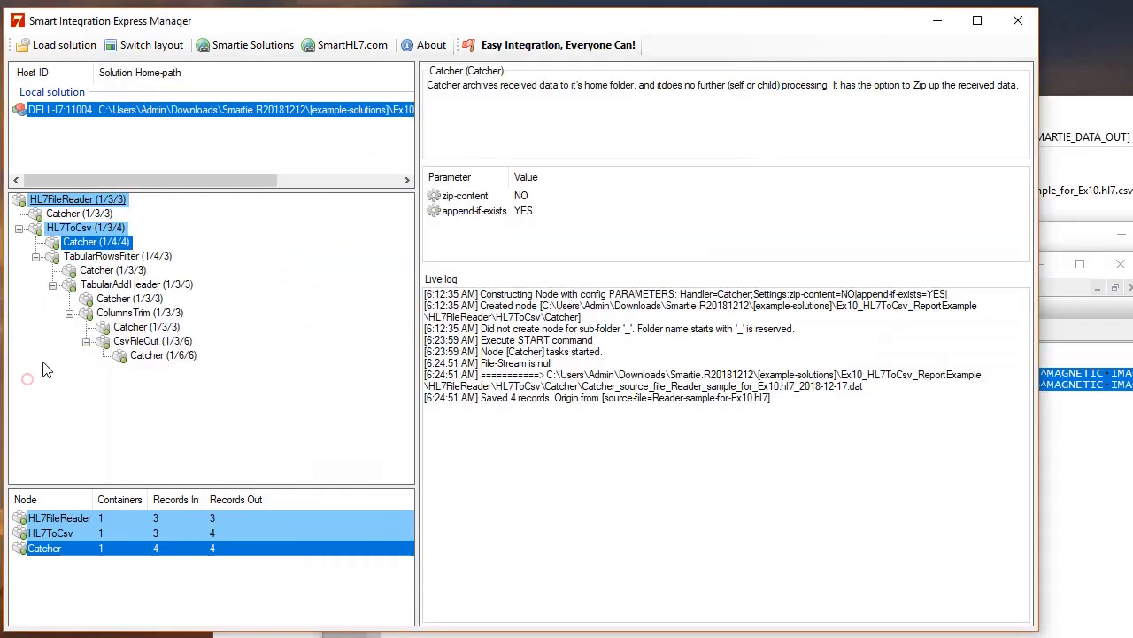
{"action": "left_click", "coordinate": [99, 257]}
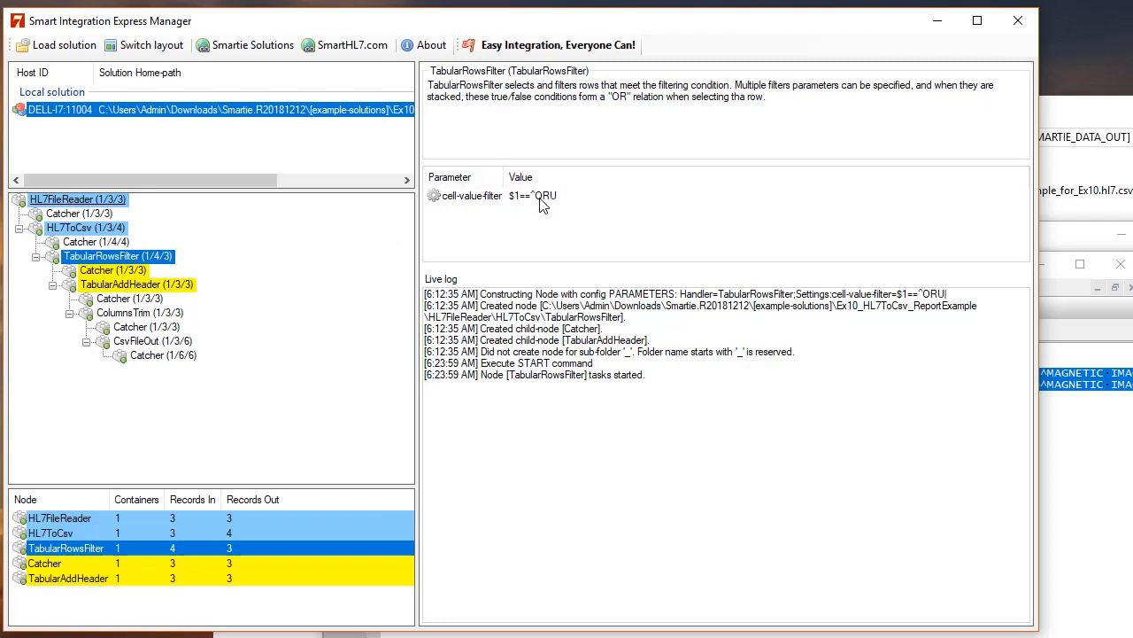
Open the folder of the Catcher under TabularRowsFilter and load its captured Catcher_source_file_Reader_sample_for_Ex10 DAT file into ATPad.
{"action": "double_click", "coordinate": [103, 272]}
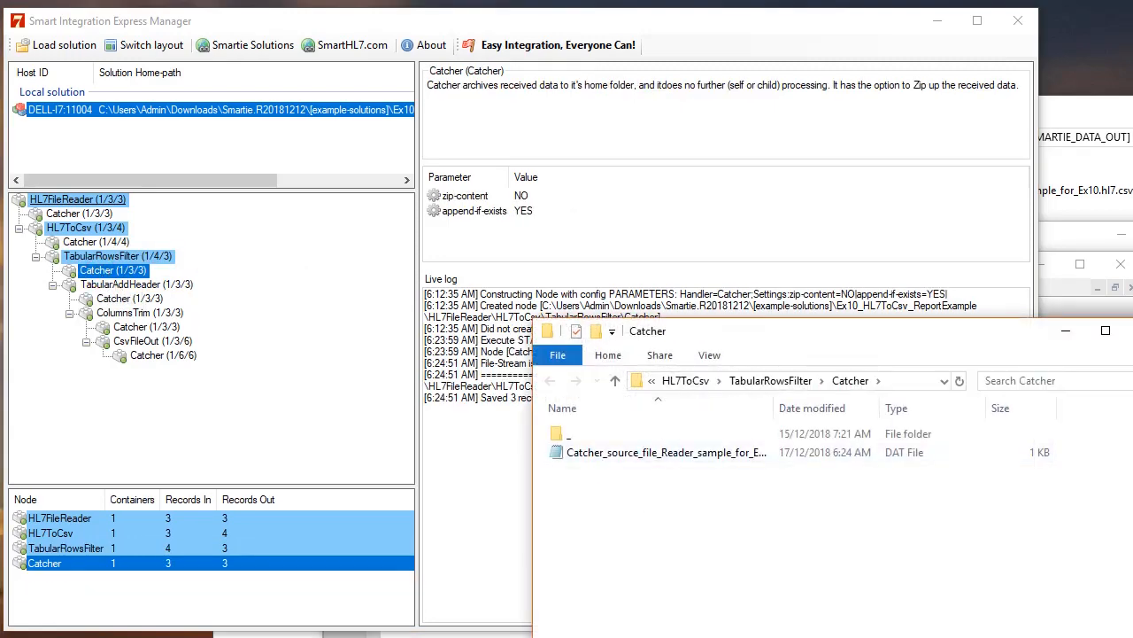
{"action": "double_click", "coordinate": [656, 452]}
{"action": "left_click_drag", "start_coordinate": [802, 263], "coordinate": [562, 422]}
{"action": "left_click", "coordinate": [955, 515]}
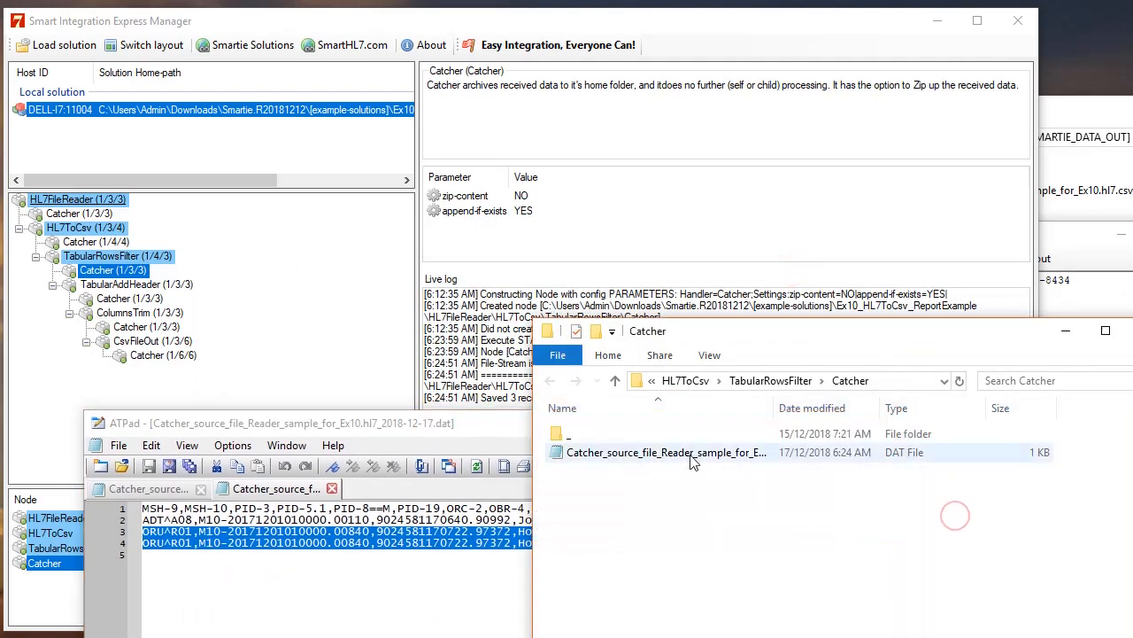
{"action": "left_click_drag", "start_coordinate": [691, 455], "coordinate": [357, 569]}
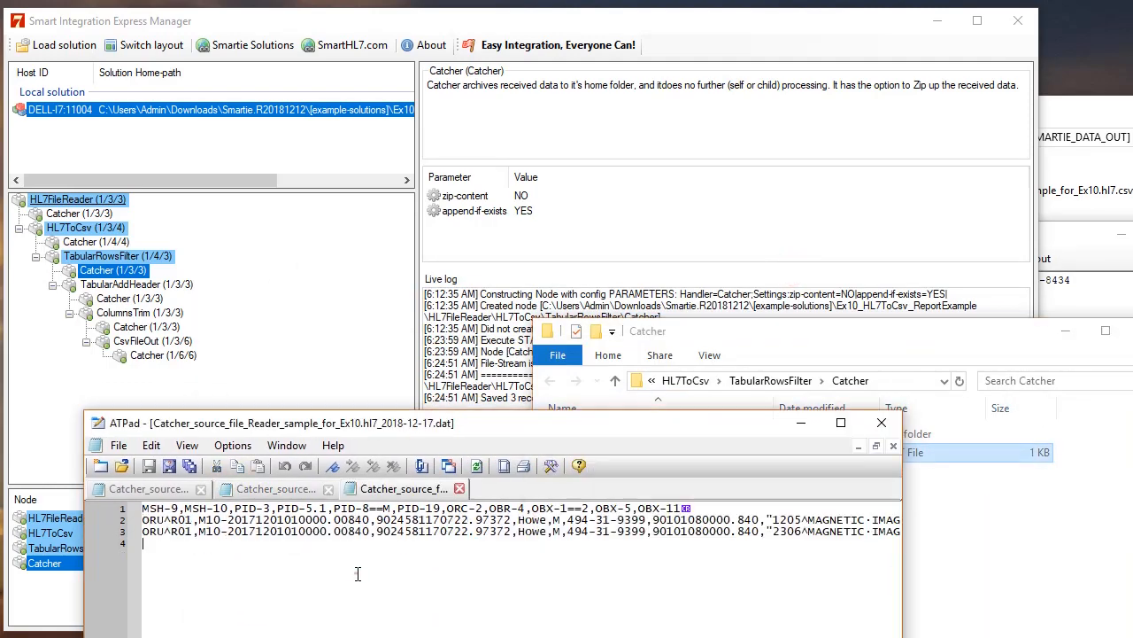
Compare the TabularRowsFilter capture with the HL7ToCsv capture in ATPad, highlighting the ORU^R01 and ADT^A08 message types.
{"action": "left_click", "coordinate": [278, 491]}
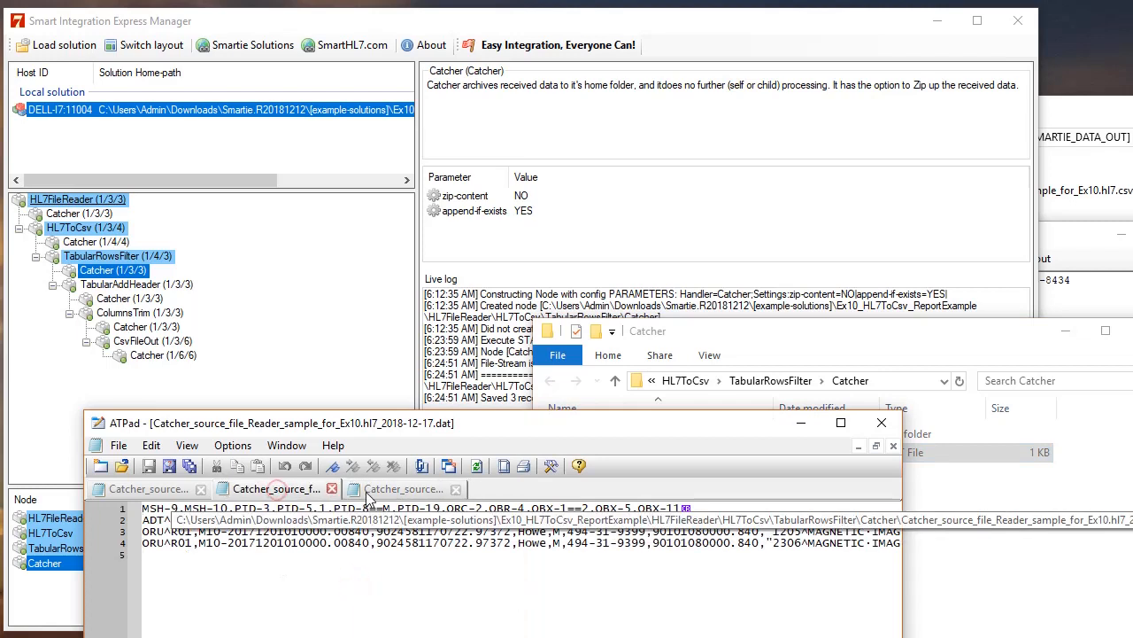
{"action": "left_click", "coordinate": [376, 490]}
{"action": "left_click", "coordinate": [257, 489]}
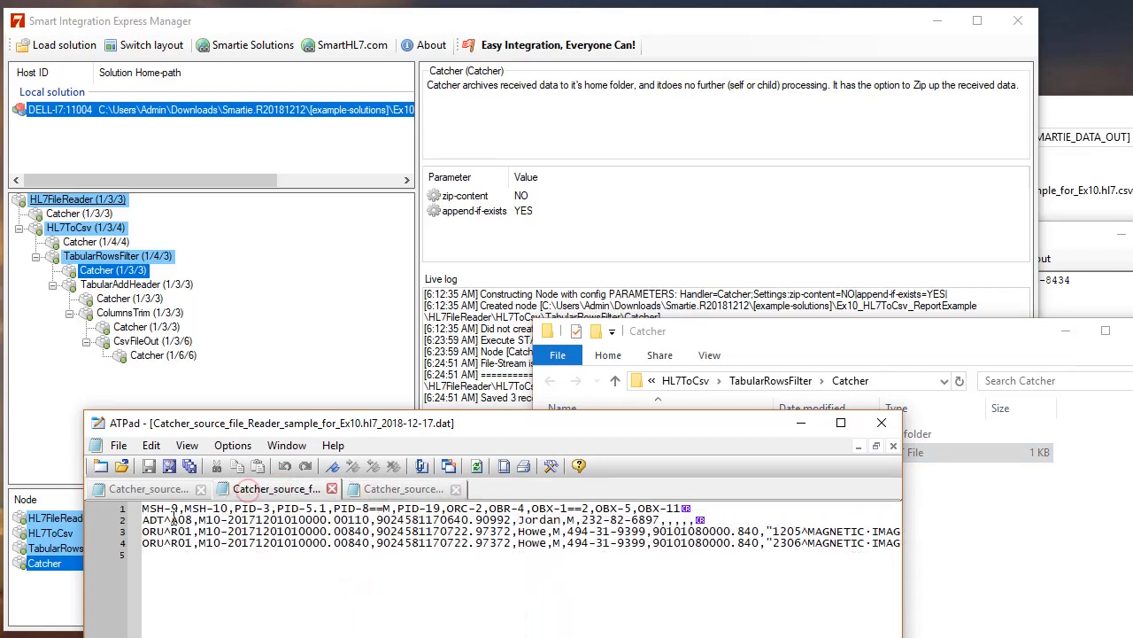
{"action": "left_click", "coordinate": [387, 492]}
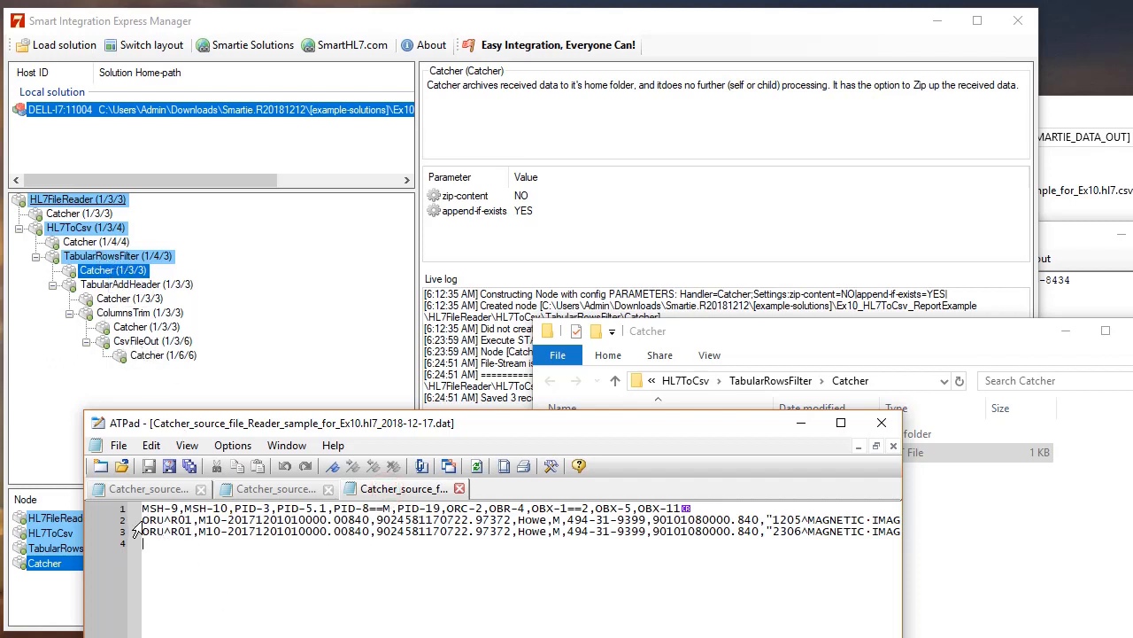
{"action": "left_click_drag", "start_coordinate": [151, 520], "coordinate": [196, 521]}
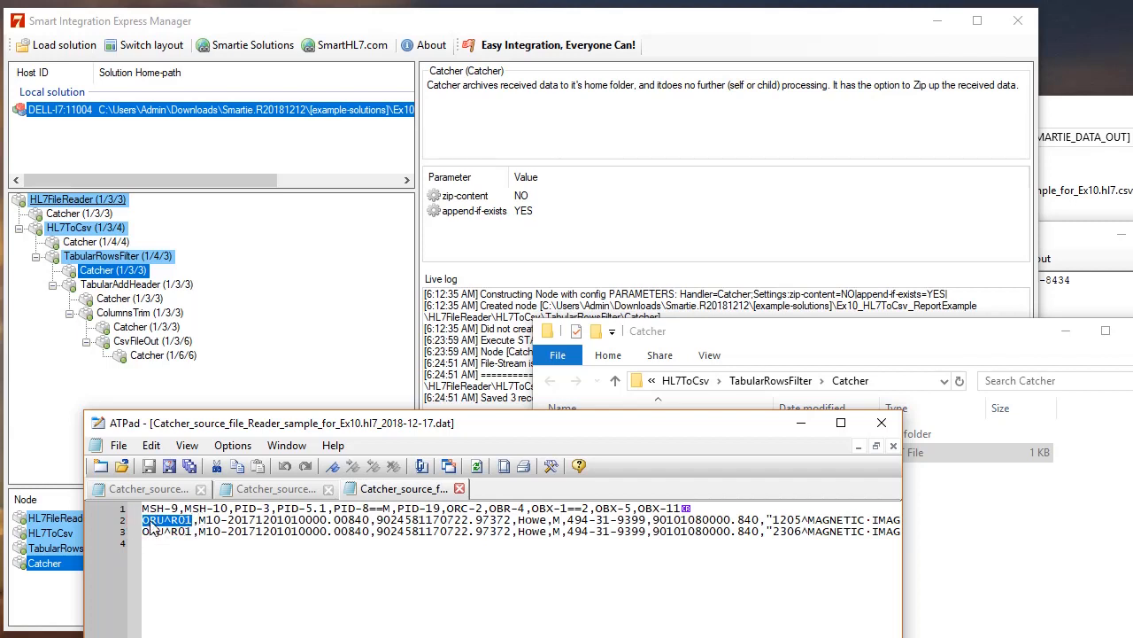
{"action": "left_click", "coordinate": [277, 490]}
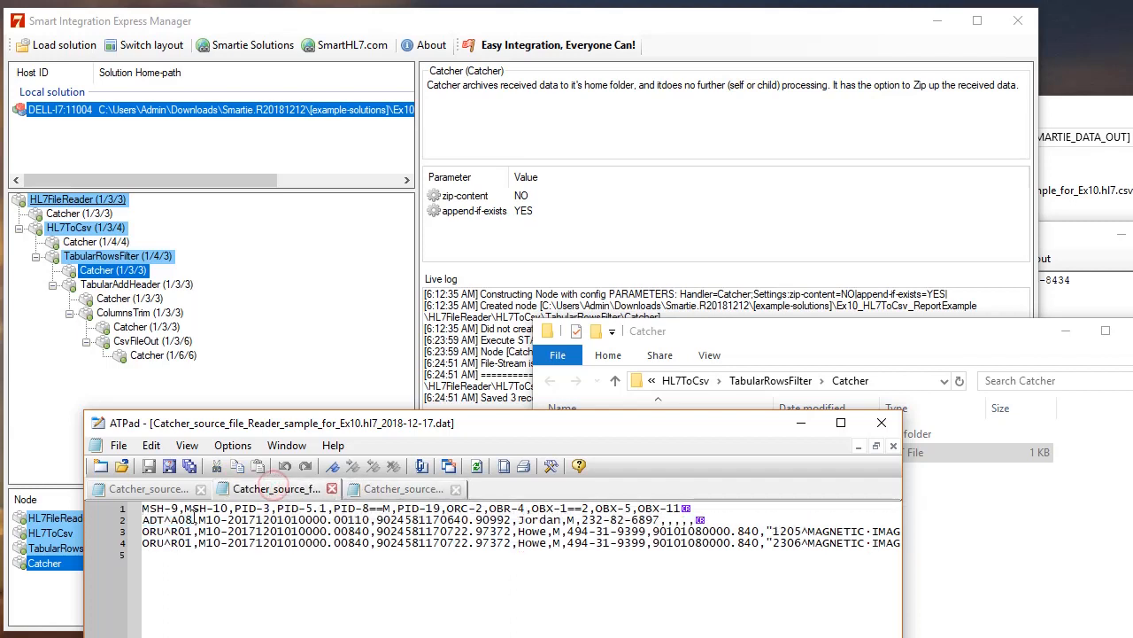
{"action": "left_click_drag", "start_coordinate": [194, 520], "coordinate": [135, 525]}
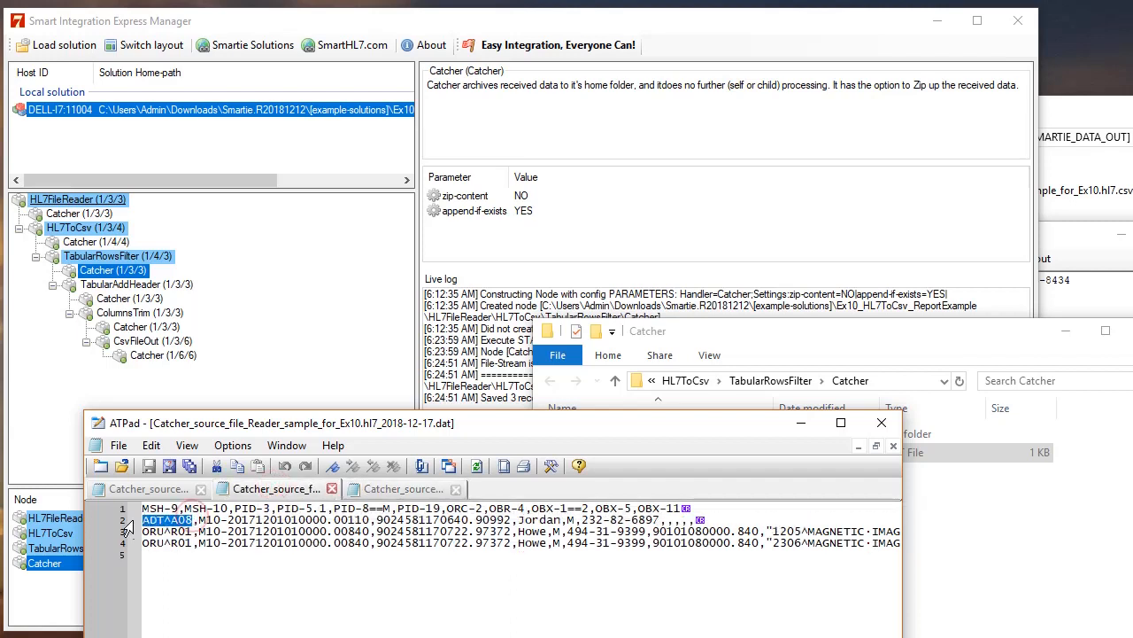
{"action": "left_click", "coordinate": [390, 489]}
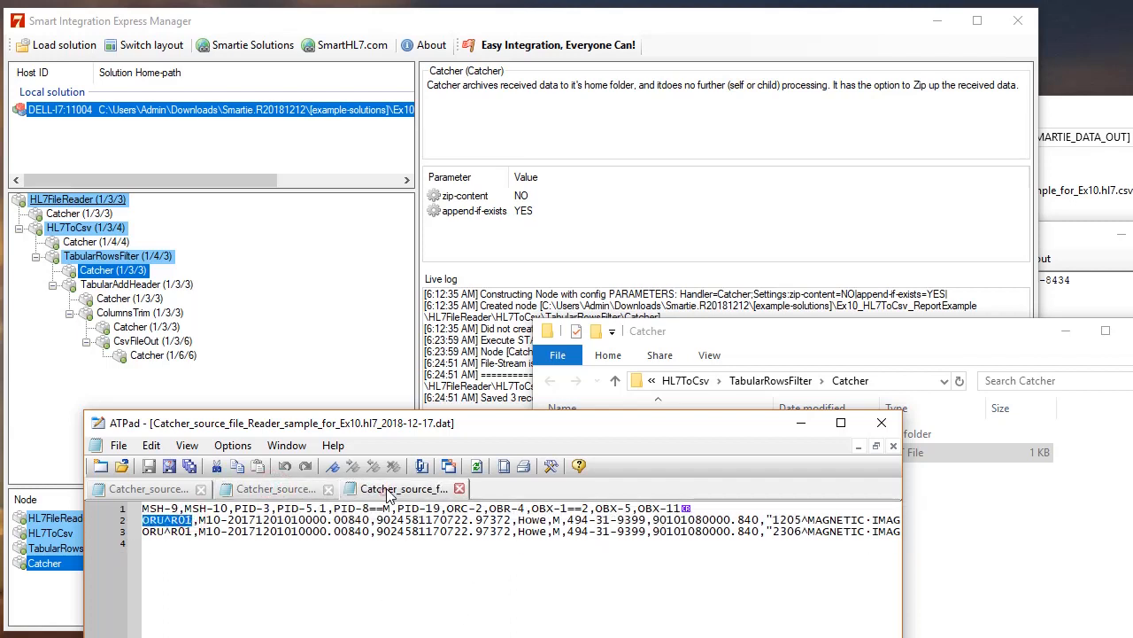
Select the Catcher under TabularAddHeader, then return to ATPad and highlight the MSH-9 and MSH-10 names in the filtered file's header line.
{"action": "left_click", "coordinate": [111, 302]}
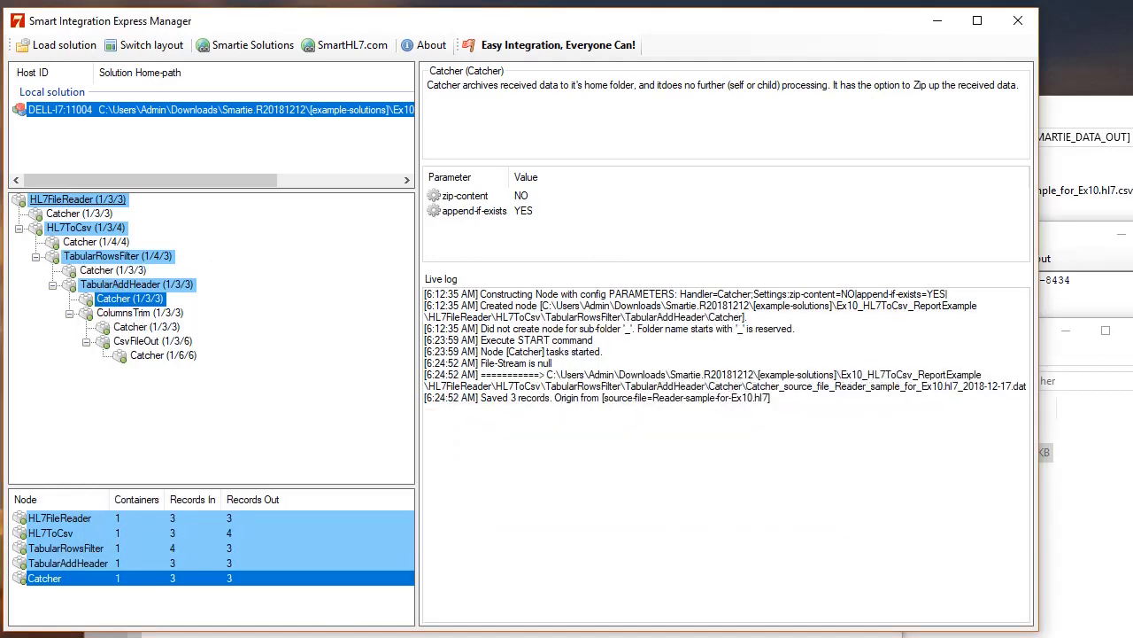
{"action": "key", "text": "alt+Tab"}
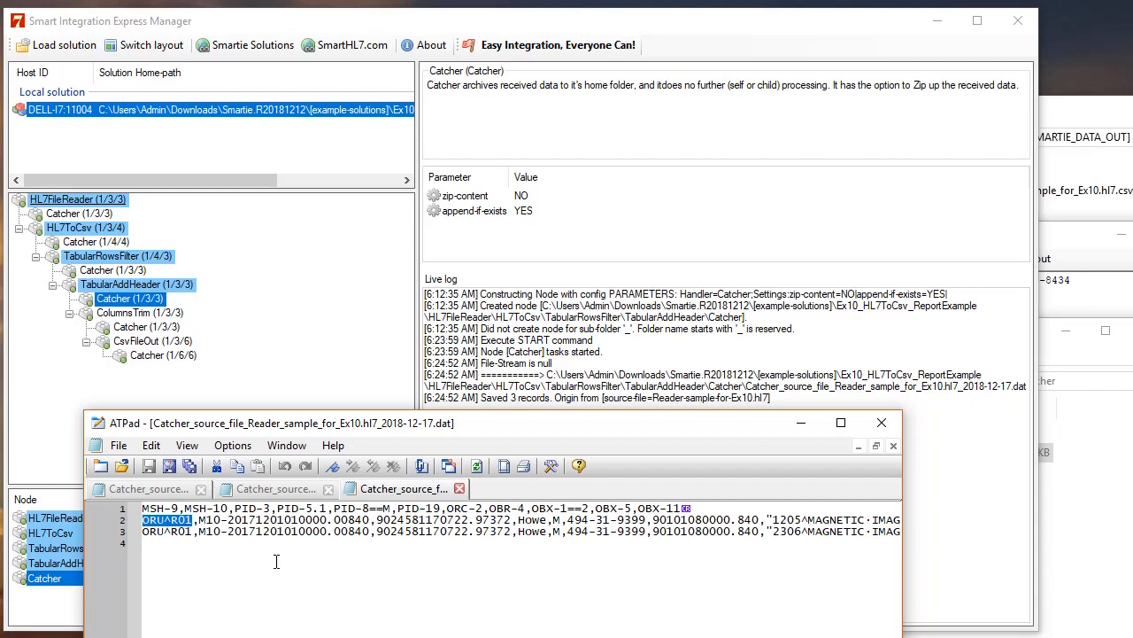
{"action": "left_click_drag", "start_coordinate": [180, 509], "coordinate": [142, 508]}
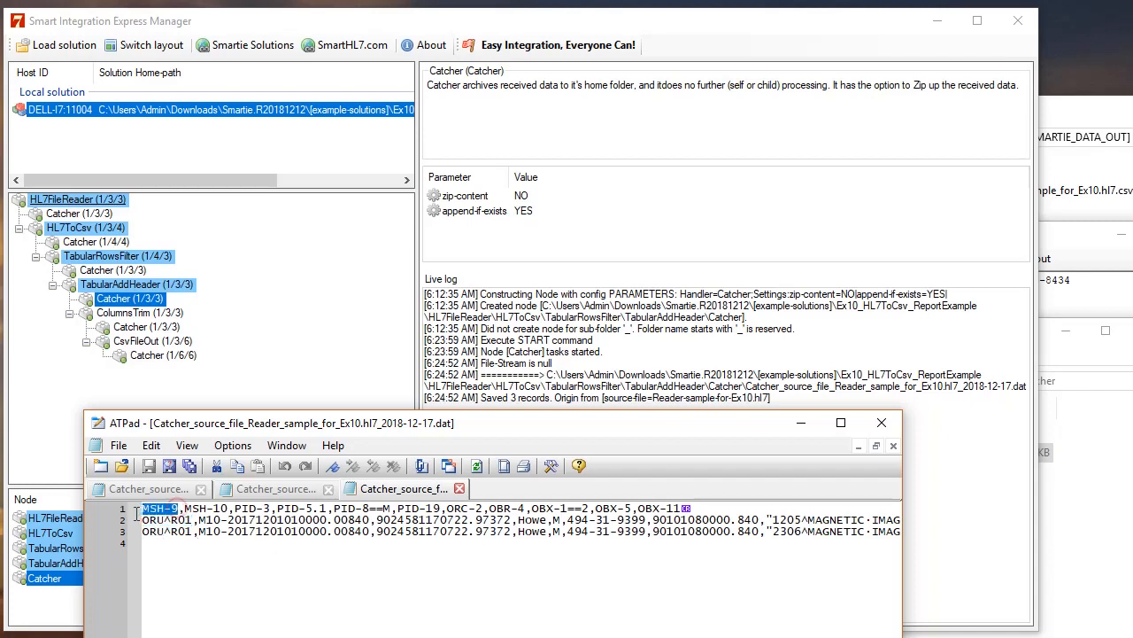
{"action": "left_click_drag", "start_coordinate": [227, 508], "coordinate": [184, 508]}
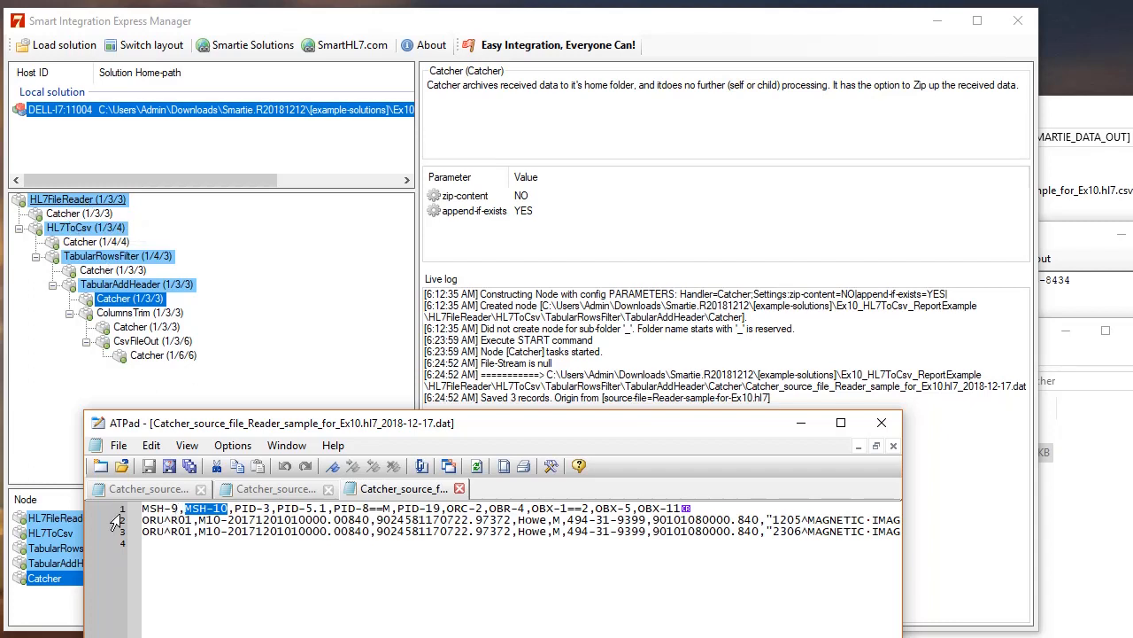
{"action": "left_click_drag", "start_coordinate": [181, 508], "coordinate": [142, 510]}
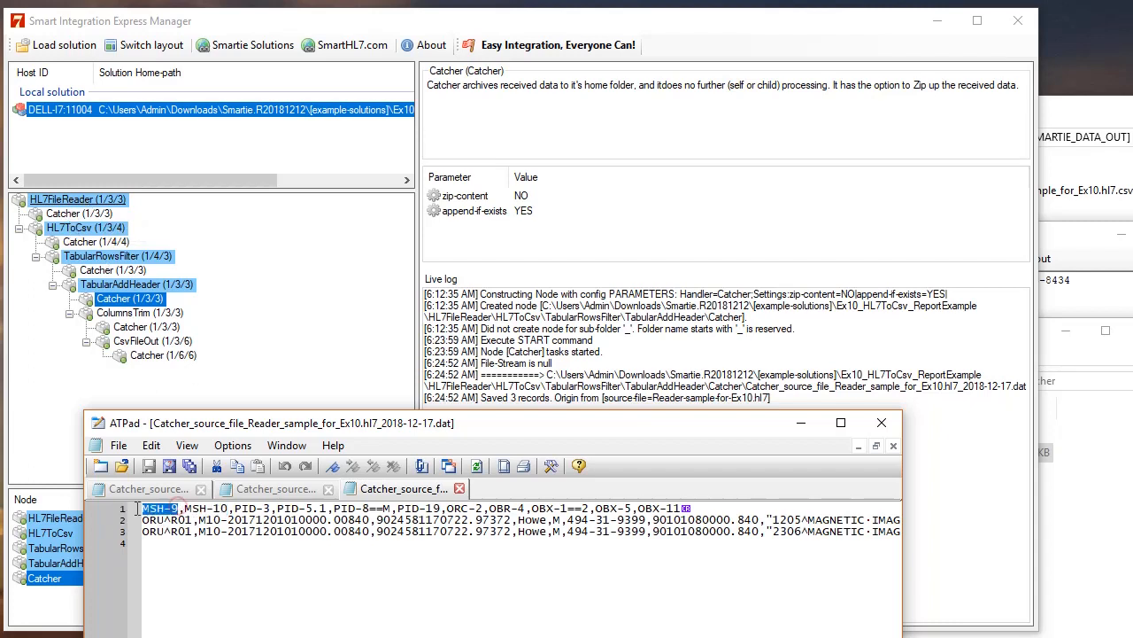
{"action": "left_click_drag", "start_coordinate": [228, 510], "coordinate": [192, 510]}
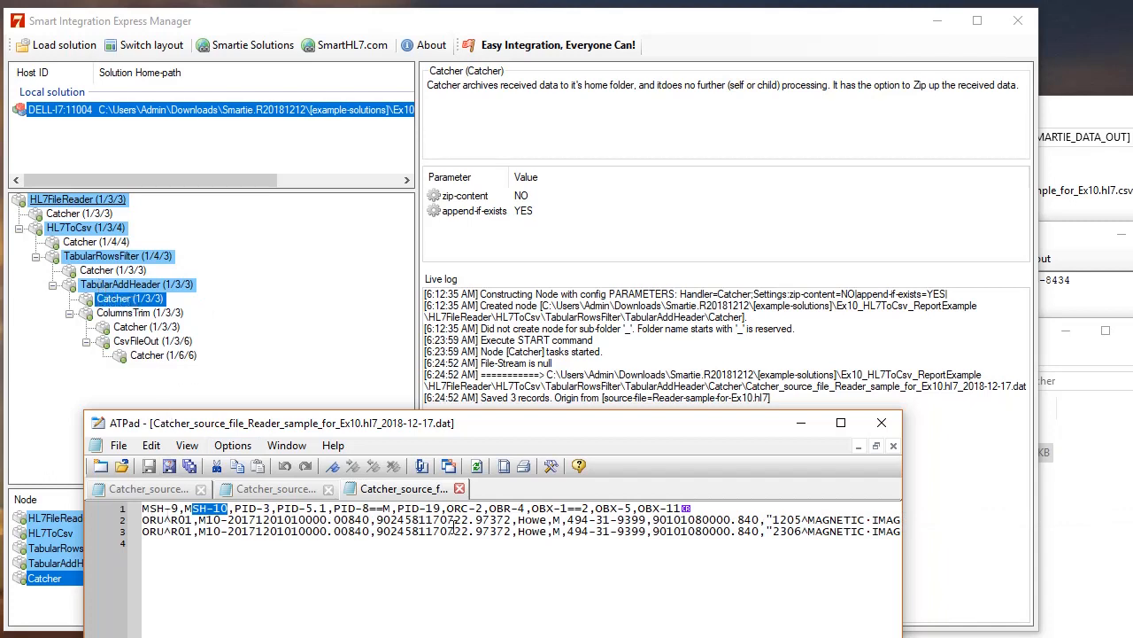
Open the folder of the Catcher under TabularAddHeader and load its captured DAT file into ATPad.
{"action": "double_click", "coordinate": [118, 305]}
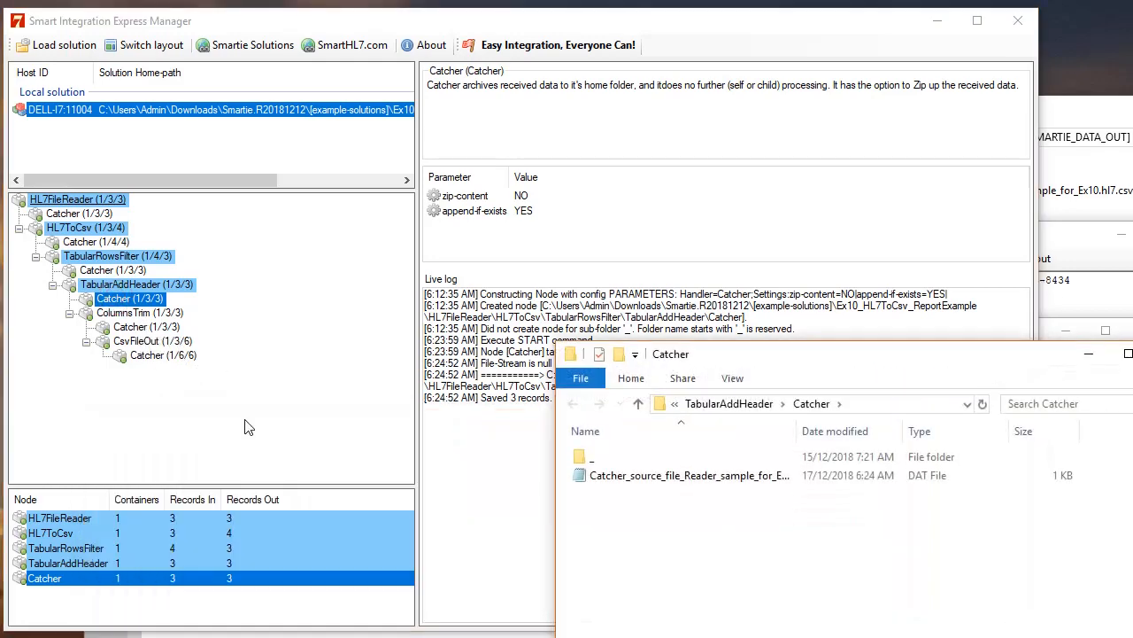
{"action": "double_click", "coordinate": [689, 475]}
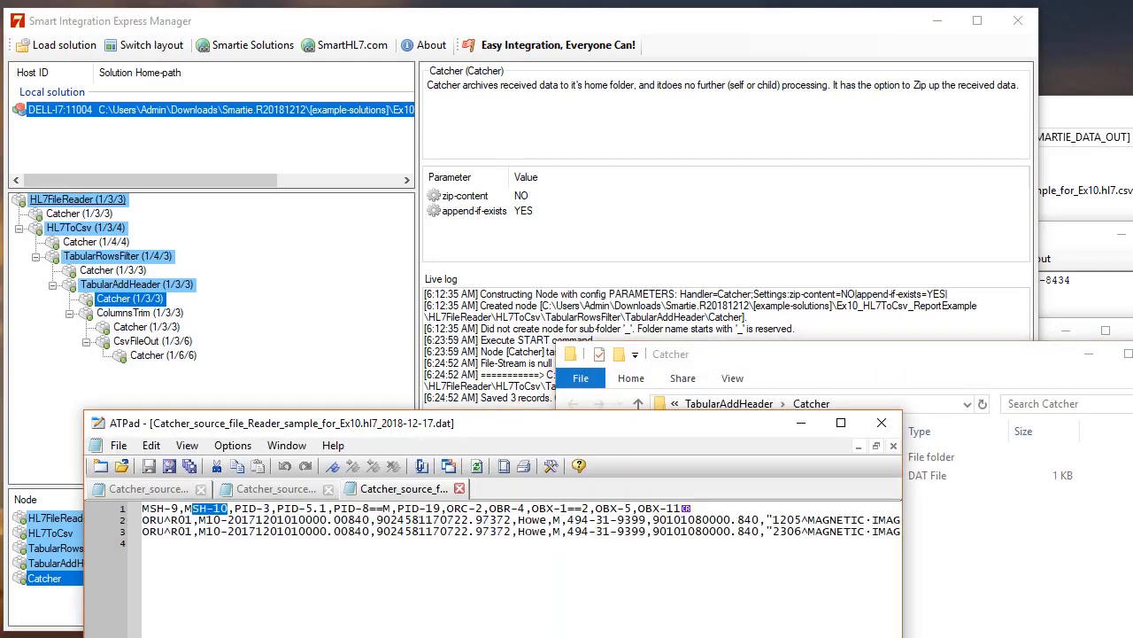
{"action": "left_click", "coordinate": [996, 630]}
{"action": "left_click_drag", "start_coordinate": [682, 482], "coordinate": [511, 577]}
{"action": "left_click", "coordinate": [442, 588]}
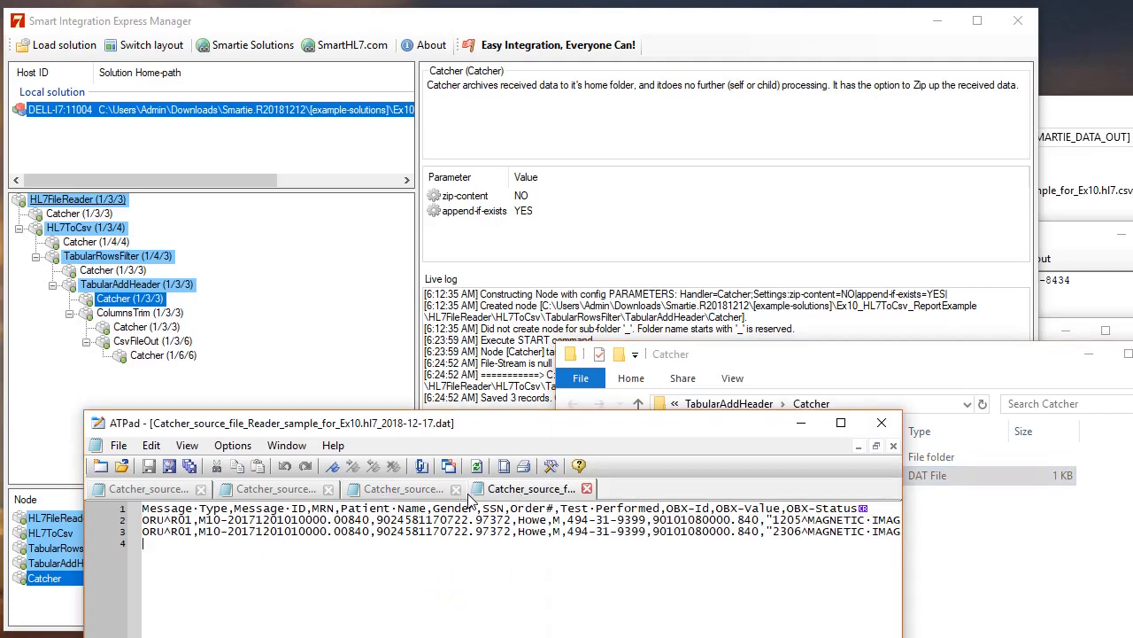
Compare the header lines of the TabularRowsFilter and TabularAddHeader captures in ATPad, including the Message Type and Patient Name columns.
{"action": "left_click", "coordinate": [412, 489]}
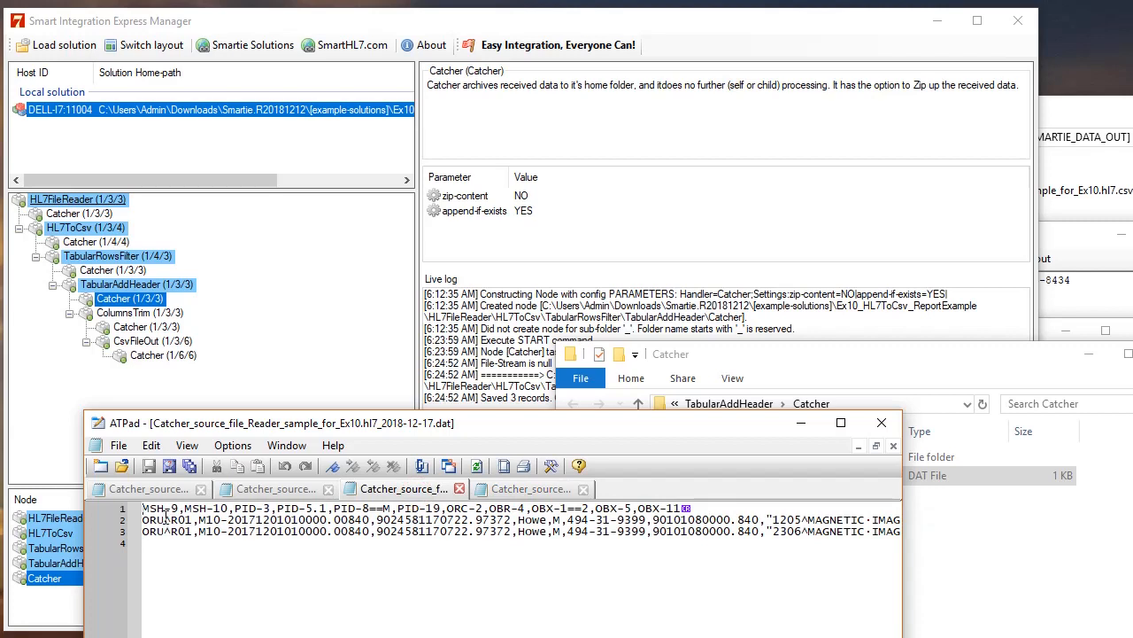
{"action": "left_click", "coordinate": [486, 493]}
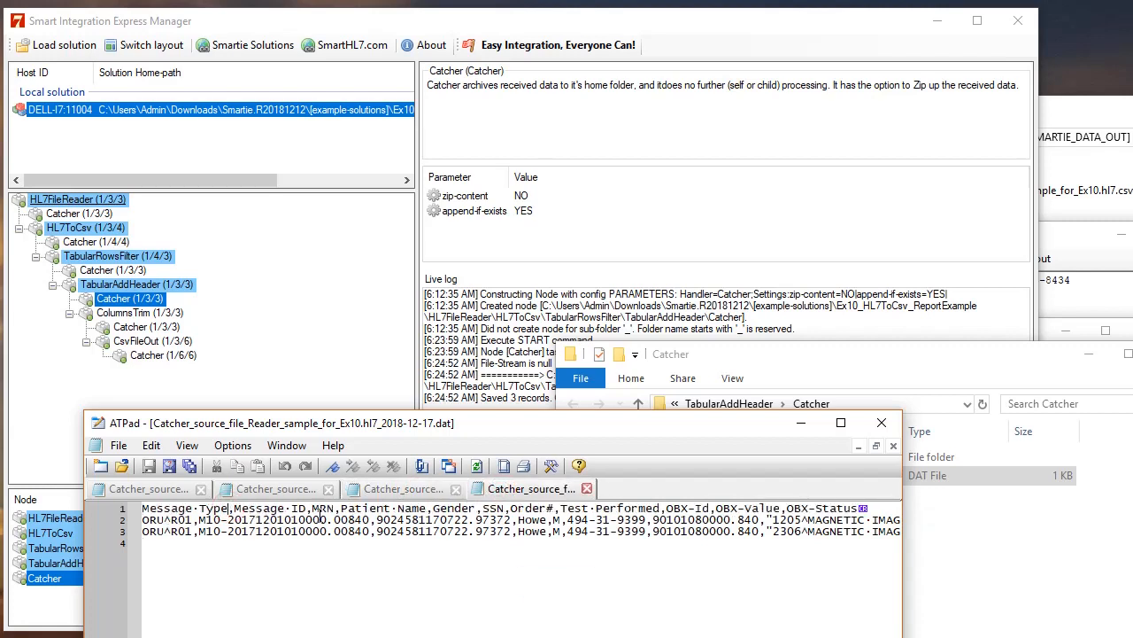
{"action": "double_click", "coordinate": [359, 507]}
{"action": "left_click", "coordinate": [448, 490]}
{"action": "left_click", "coordinate": [525, 492]}
Examine ColumnsTrim's columns-order parameter, then load its Catcher's captured DAT file into ATPad and move the folder window clear of the text.
{"action": "left_click", "coordinate": [121, 315]}
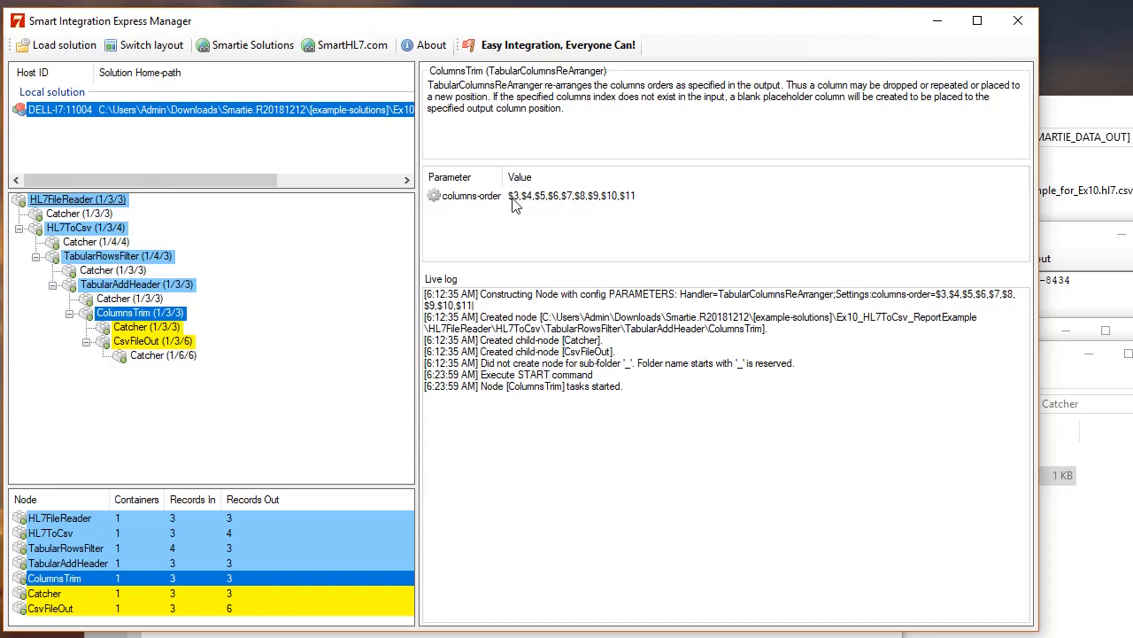
{"action": "left_click", "coordinate": [266, 636]}
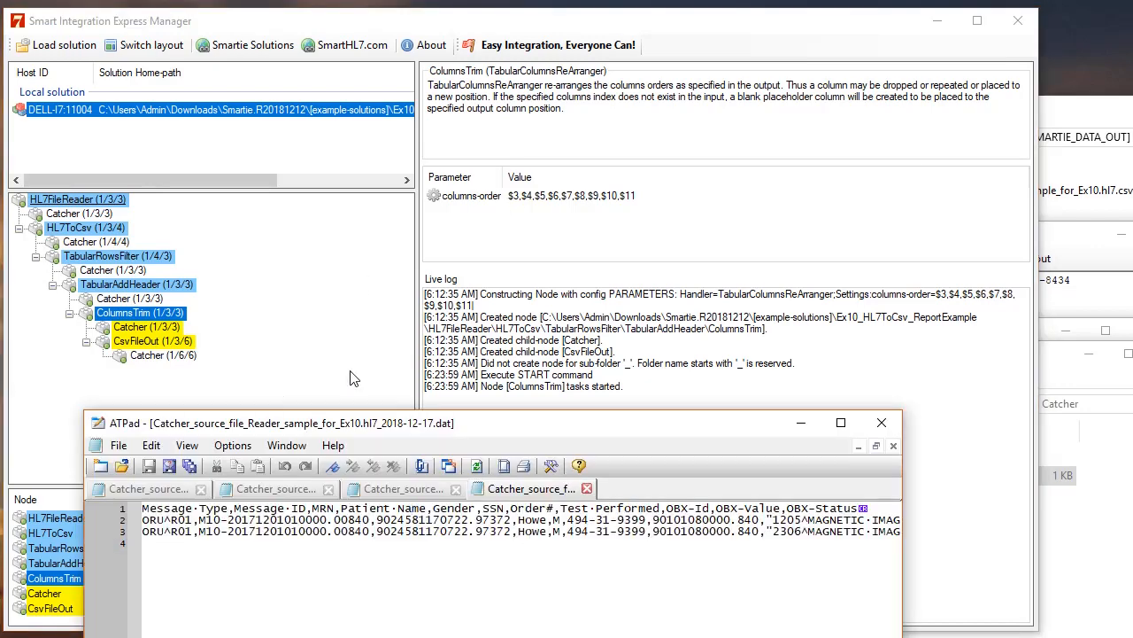
{"action": "double_click", "coordinate": [128, 333]}
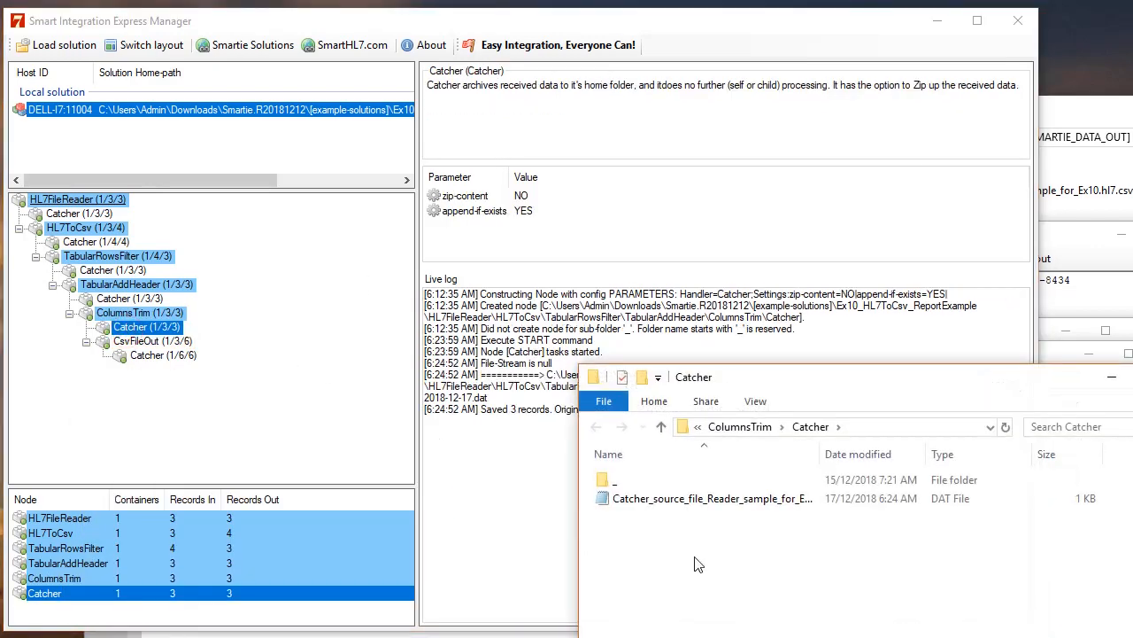
{"action": "left_click", "coordinate": [265, 636]}
{"action": "left_click", "coordinate": [959, 578]}
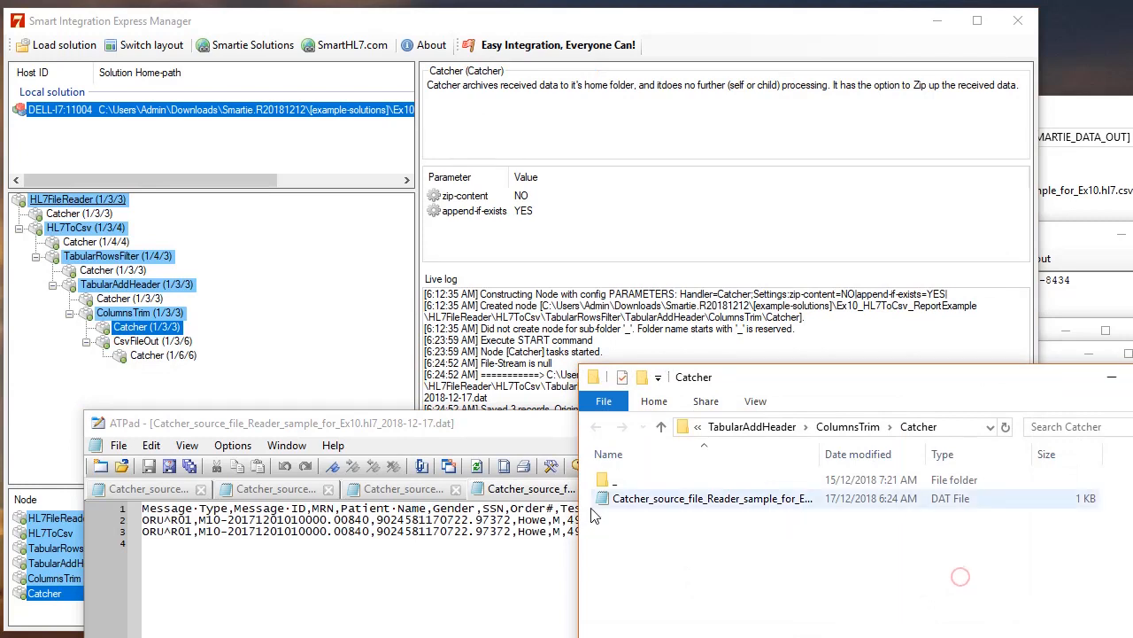
{"action": "left_click", "coordinate": [621, 501]}
{"action": "left_click_drag", "start_coordinate": [622, 501], "coordinate": [513, 549]}
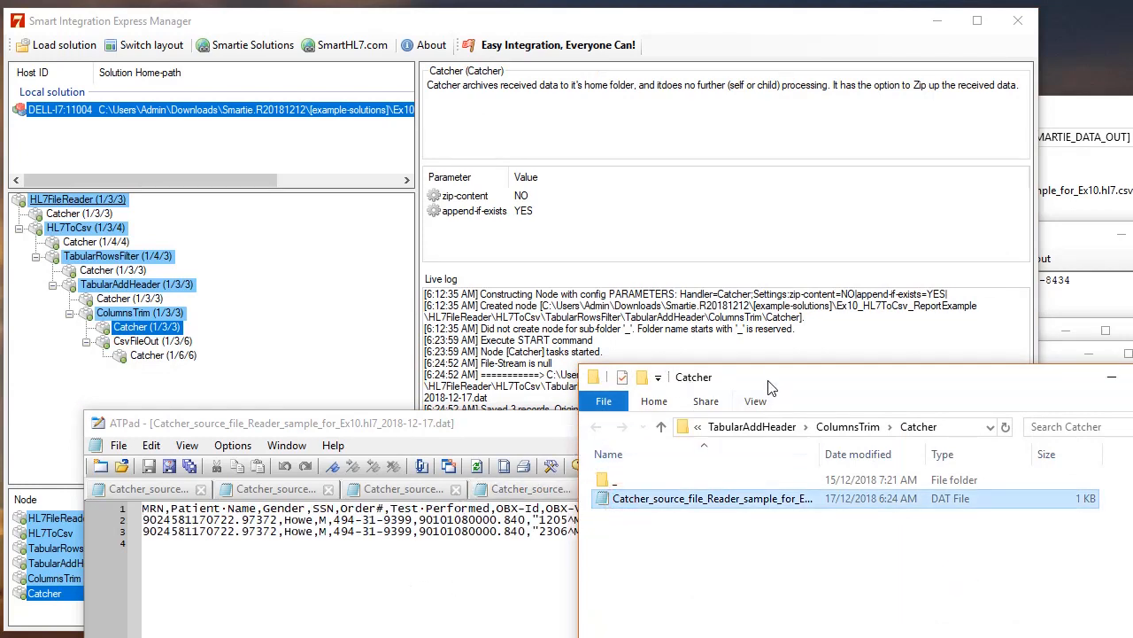
{"action": "left_click_drag", "start_coordinate": [771, 366], "coordinate": [1046, 414]}
{"action": "left_click_drag", "start_coordinate": [947, 432], "coordinate": [1132, 494]}
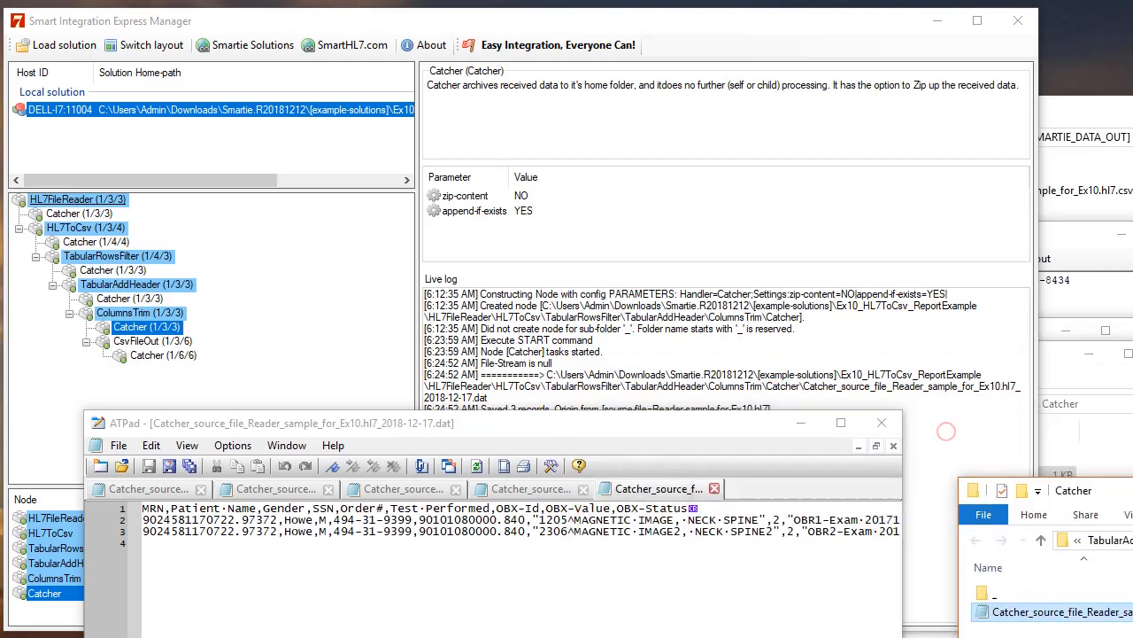
Compare the column headers before and after ColumnsTrim in ATPad, marking MRN in the TabularAddHeader capture.
{"action": "left_click", "coordinate": [523, 488]}
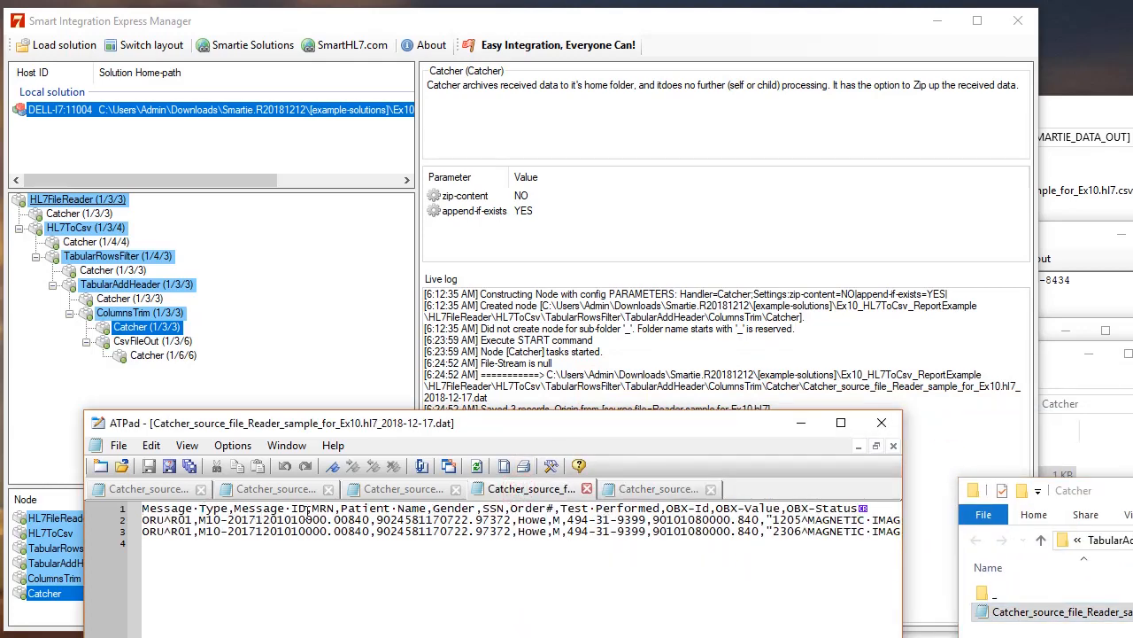
{"action": "double_click", "coordinate": [321, 508]}
{"action": "left_click", "coordinate": [648, 492]}
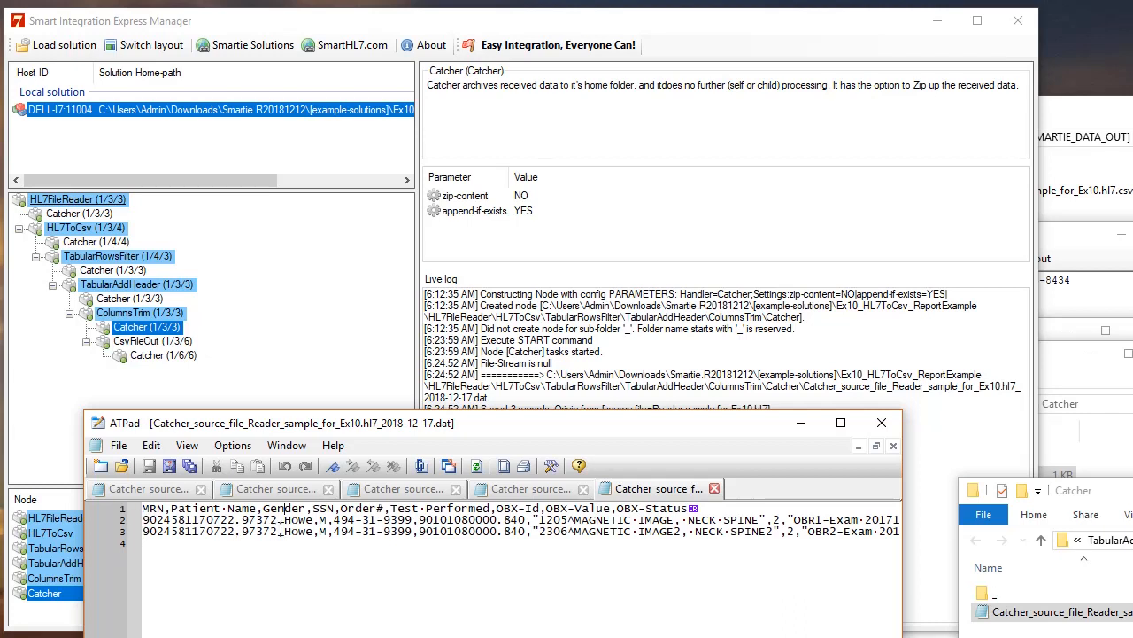
Examine the parameters and live logs of CsvFileOut and its Catcher child node in Smart Integration Express Manager.
{"action": "left_click", "coordinate": [163, 357]}
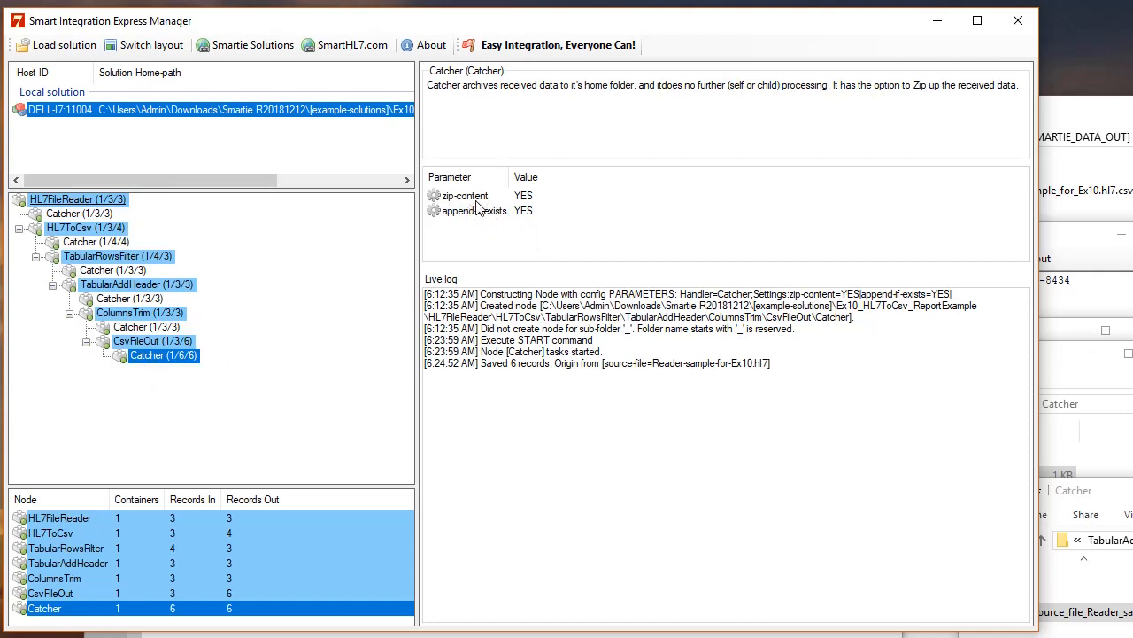
{"action": "left_click", "coordinate": [165, 346]}
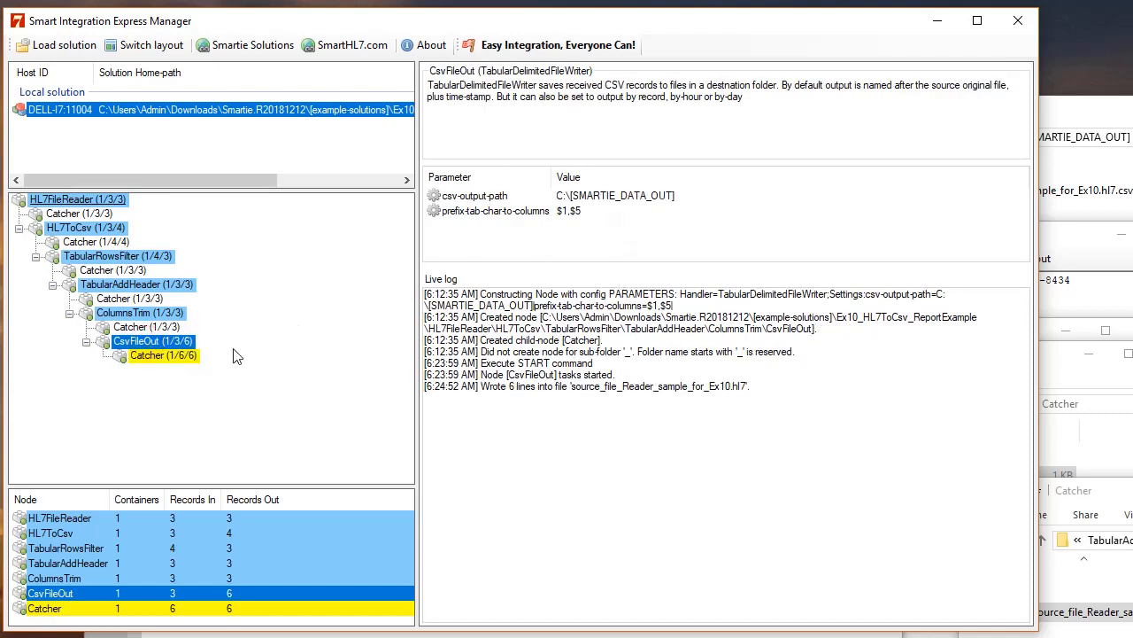
Open the folder of the Catcher under CsvFileOut, look inside its zipped capture, and return to the Catcher folder.
{"action": "left_click", "coordinate": [151, 357]}
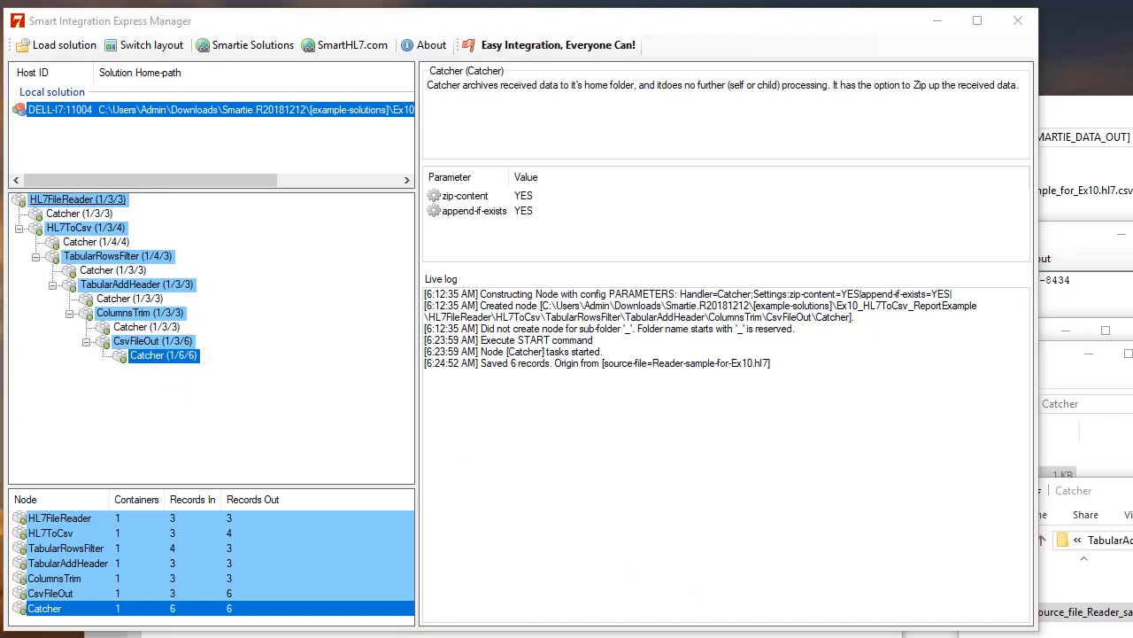
{"action": "left_click_drag", "start_coordinate": [1125, 489], "coordinate": [766, 417]}
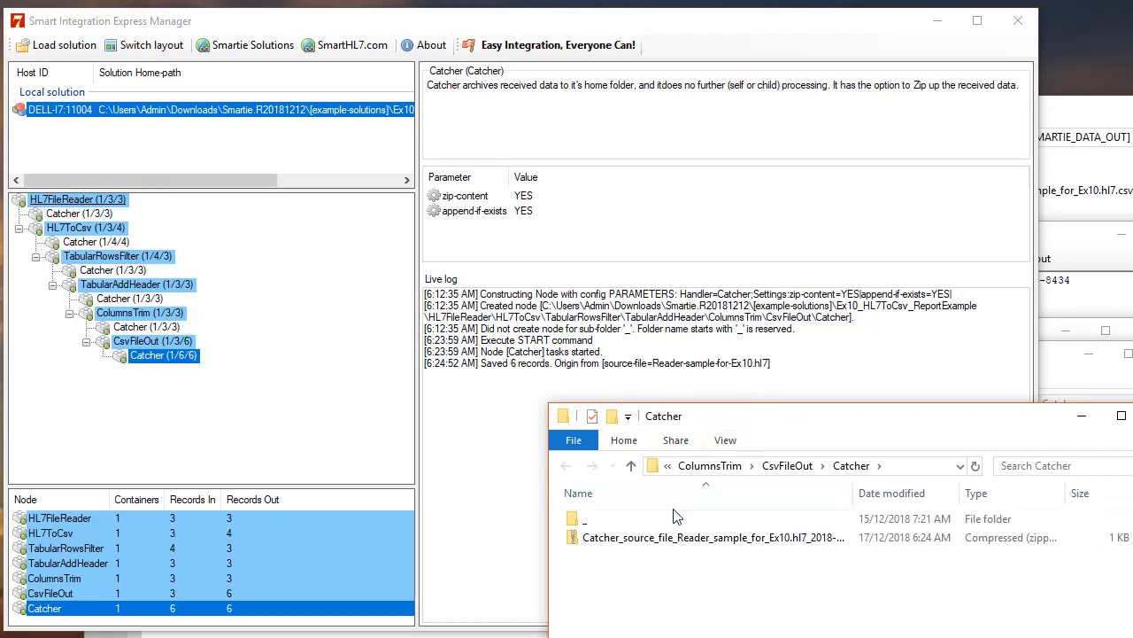
{"action": "double_click", "coordinate": [722, 540]}
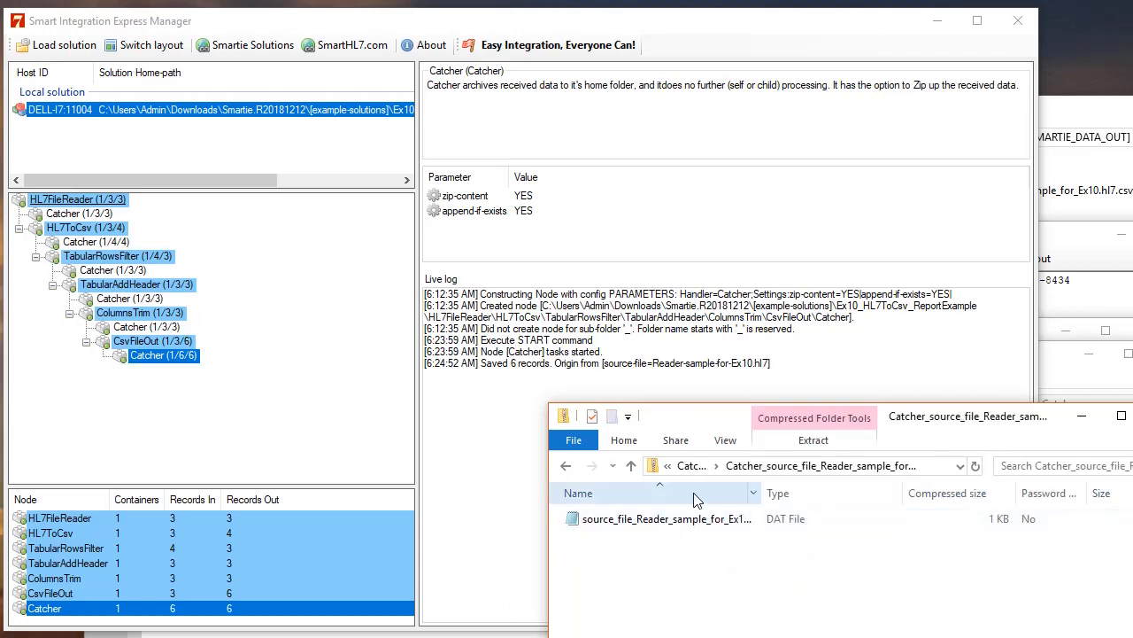
{"action": "left_click", "coordinate": [568, 468]}
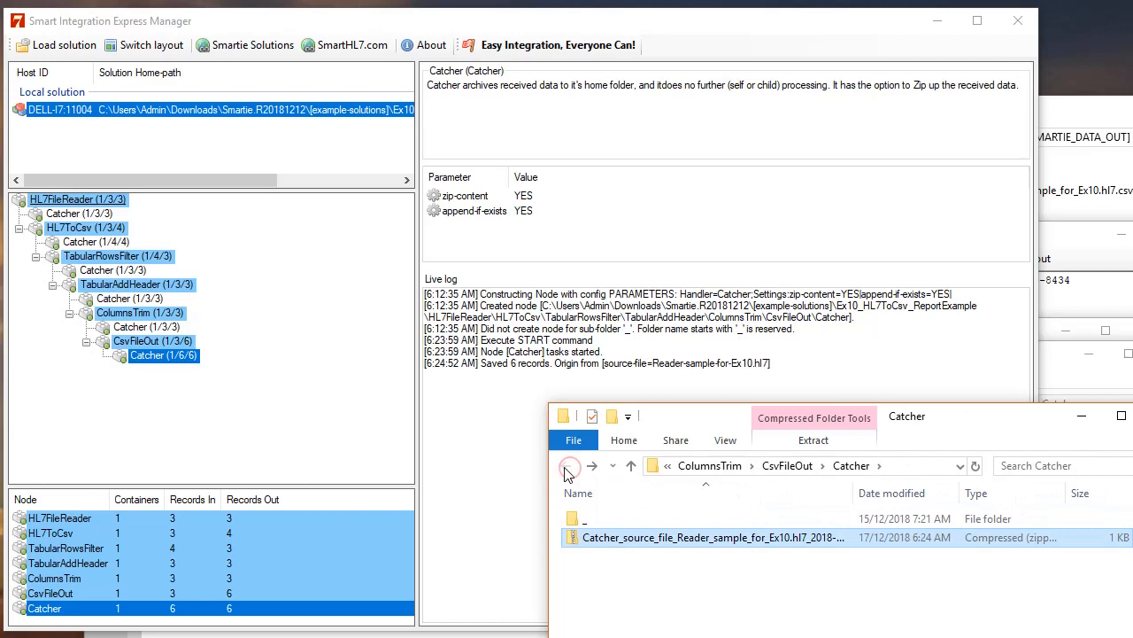
Review CsvFileOut's parameters and live log, then load its output CSV from the [SMARTIE_DATA_OUT] folder into ATPad.
{"action": "left_click", "coordinate": [153, 341]}
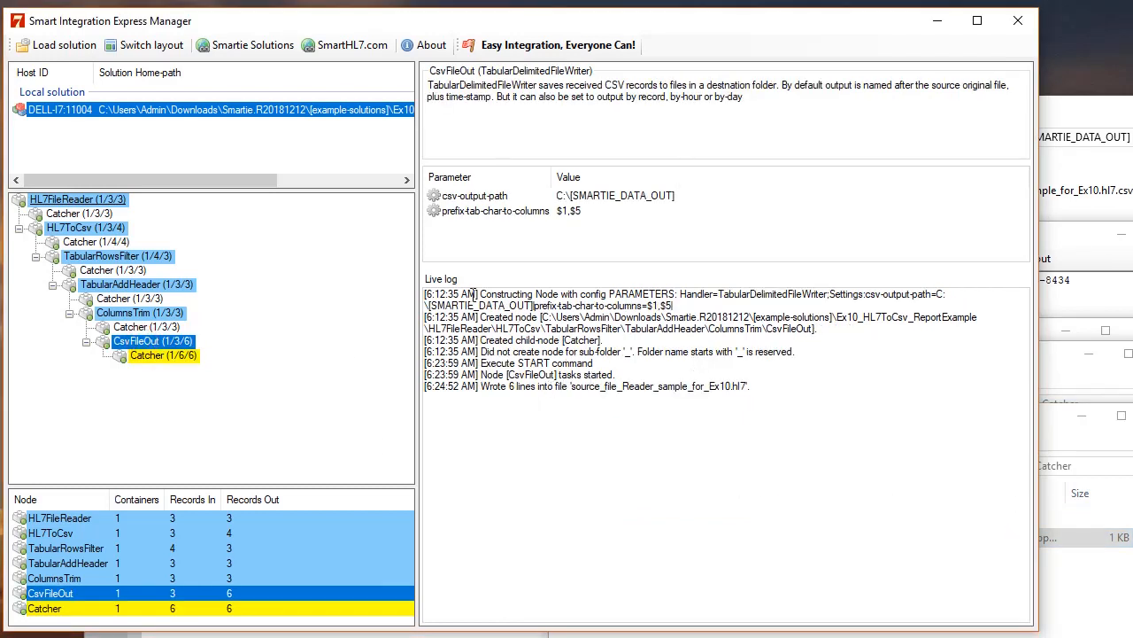
{"action": "left_click", "coordinate": [1089, 118]}
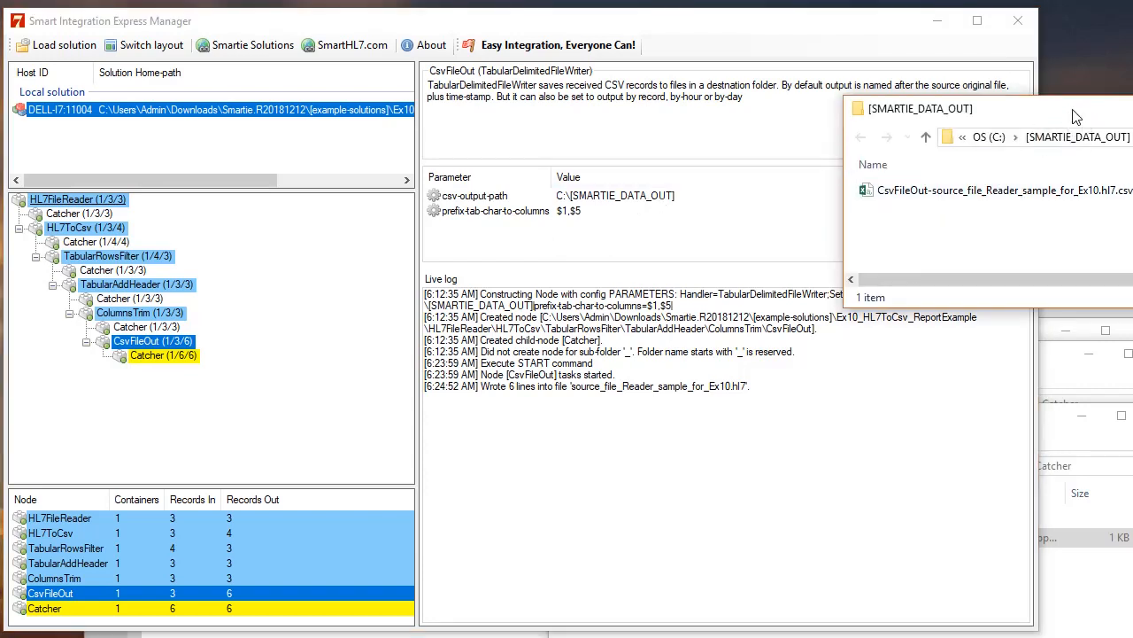
{"action": "left_click_drag", "start_coordinate": [1076, 118], "coordinate": [867, 137]}
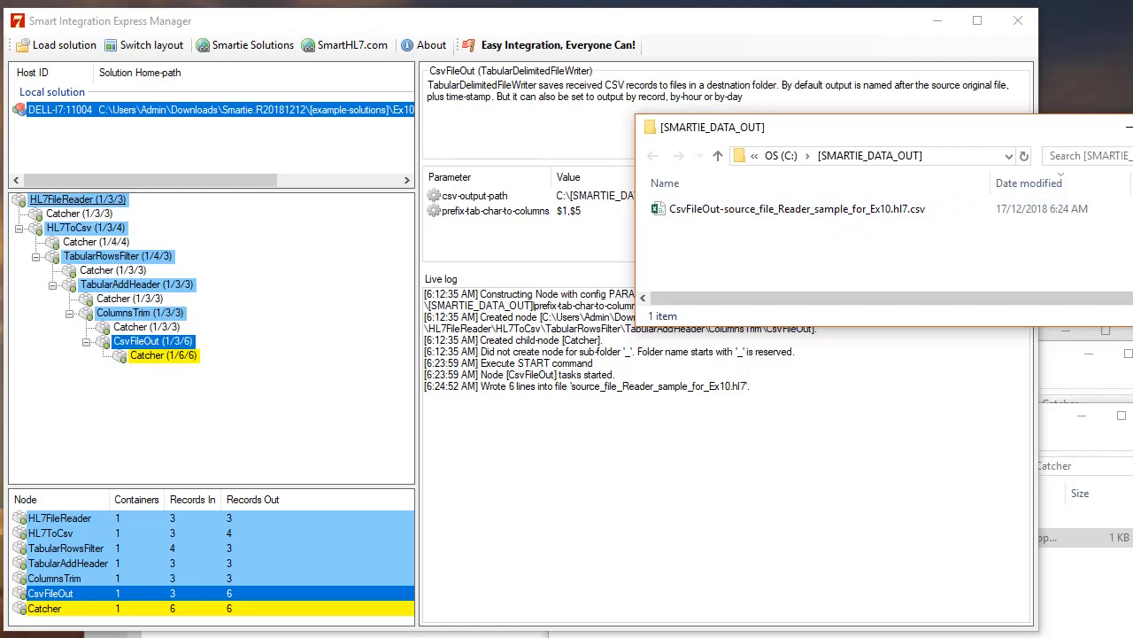
{"action": "key", "text": "alt+Tab"}
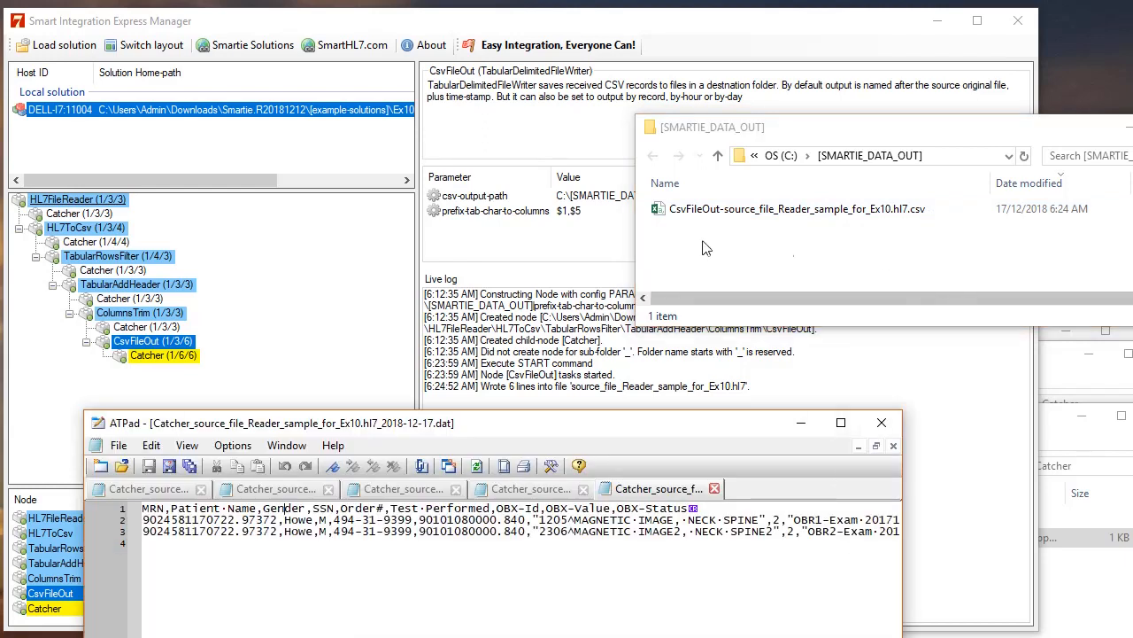
{"action": "left_click_drag", "start_coordinate": [699, 210], "coordinate": [460, 602]}
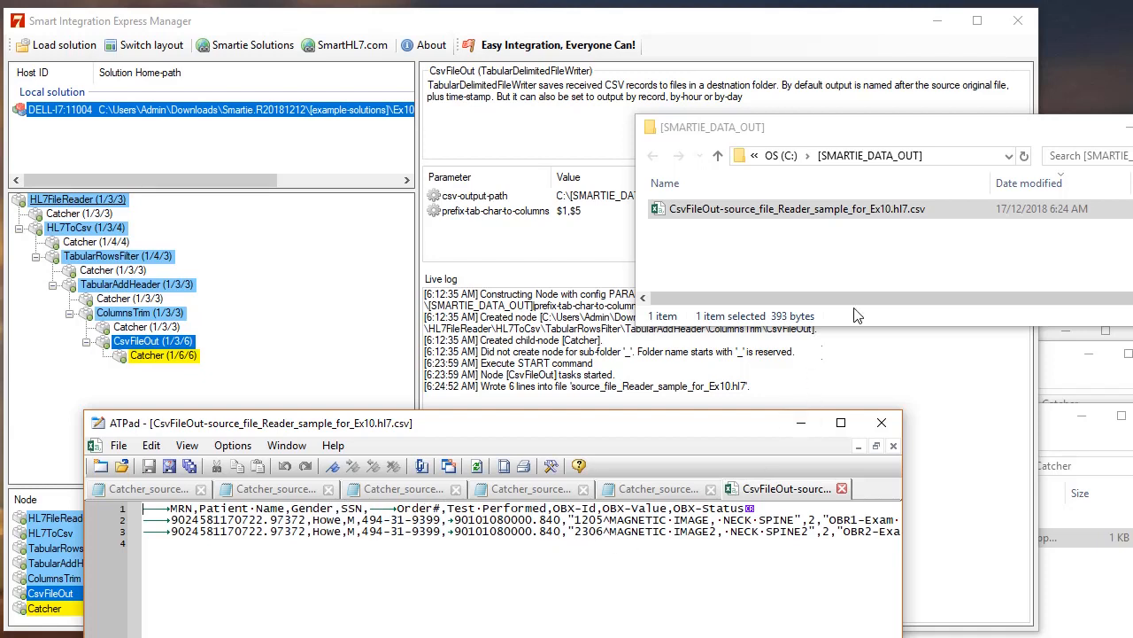
Open the CsvFileOut CSV file in Excel, bring its first columns into view, and auto-fit all column widths.
{"action": "left_click", "coordinate": [887, 225]}
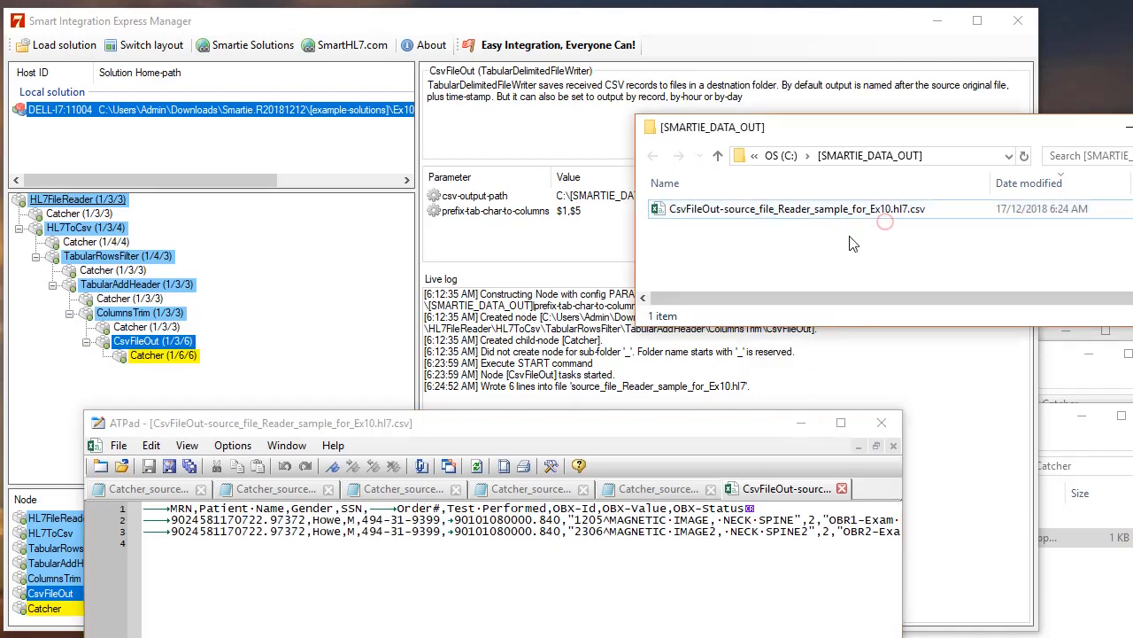
{"action": "double_click", "coordinate": [740, 212]}
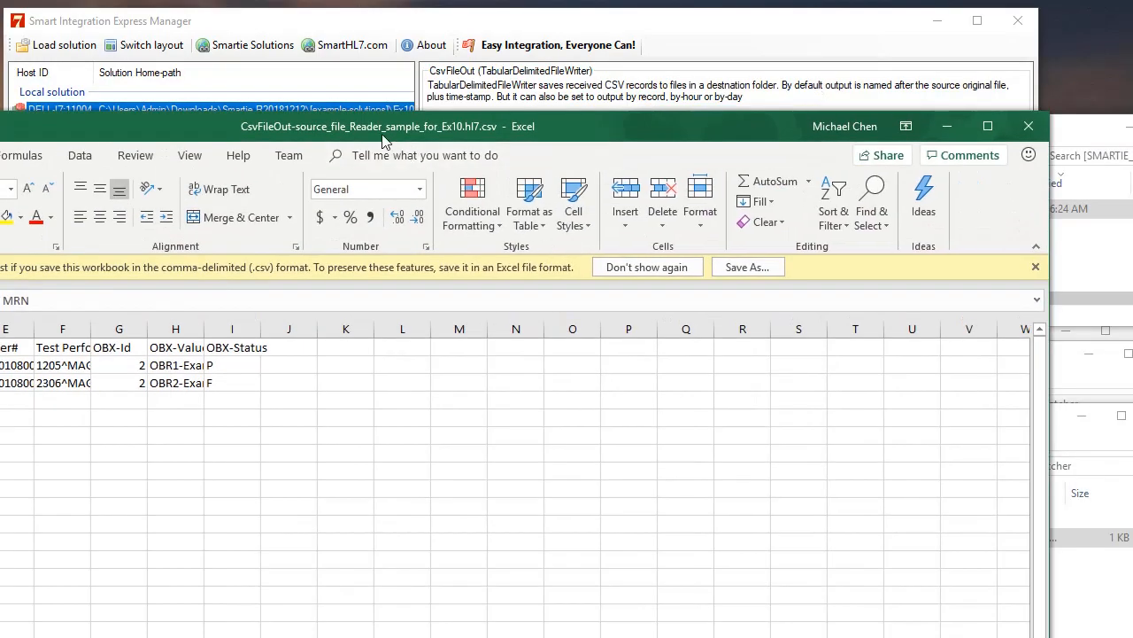
{"action": "left_click_drag", "start_coordinate": [383, 139], "coordinate": [822, 149]}
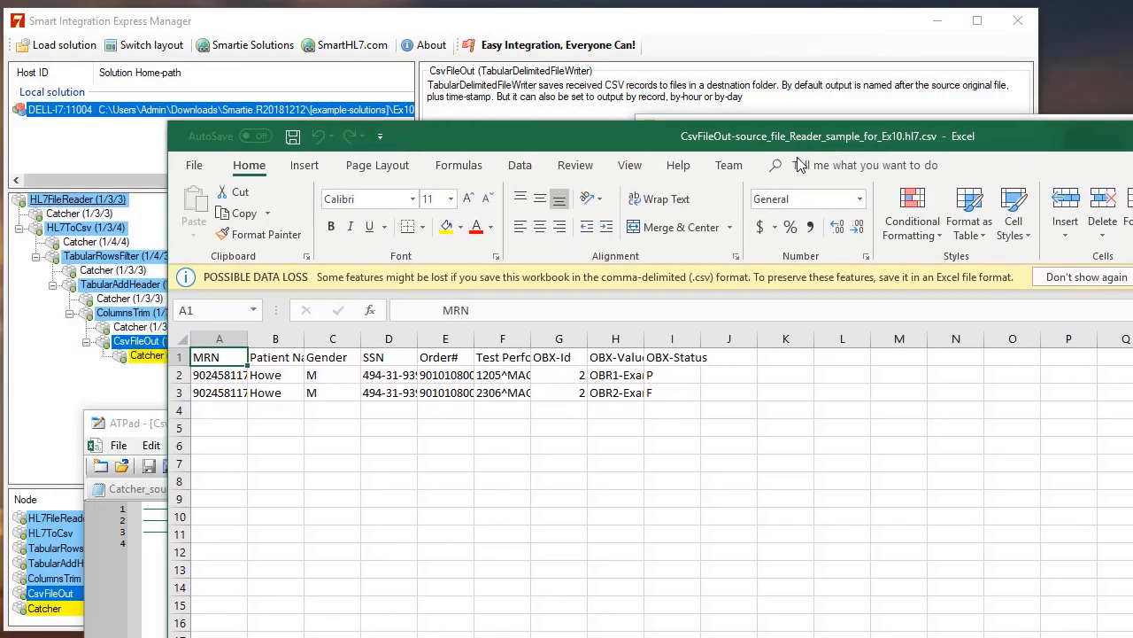
{"action": "left_click", "coordinate": [182, 341]}
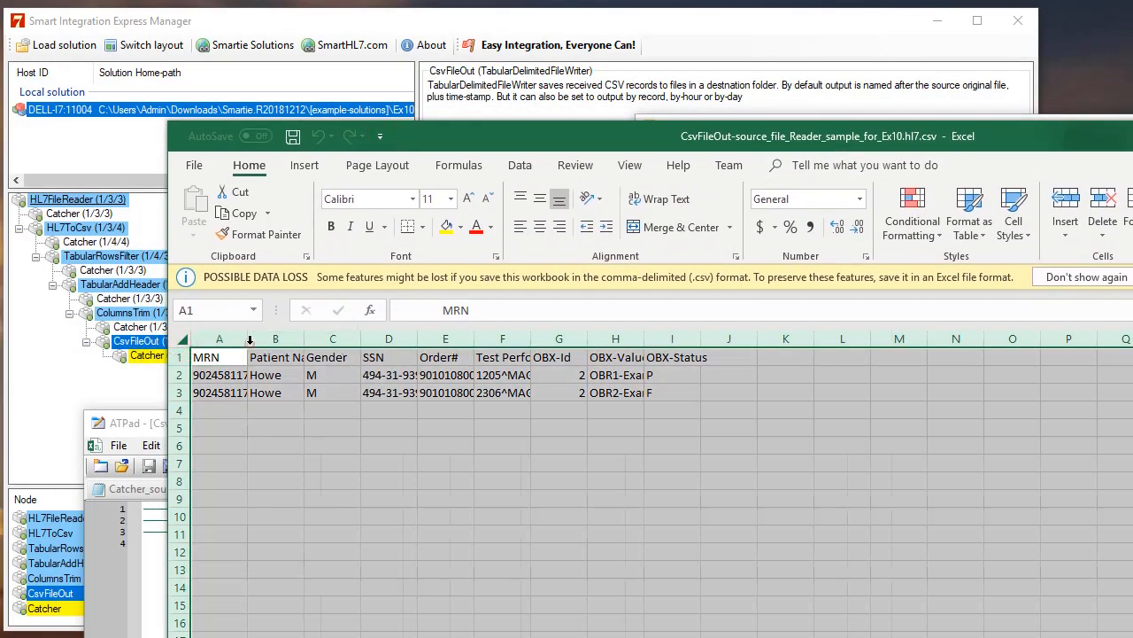
{"action": "double_click", "coordinate": [248, 339]}
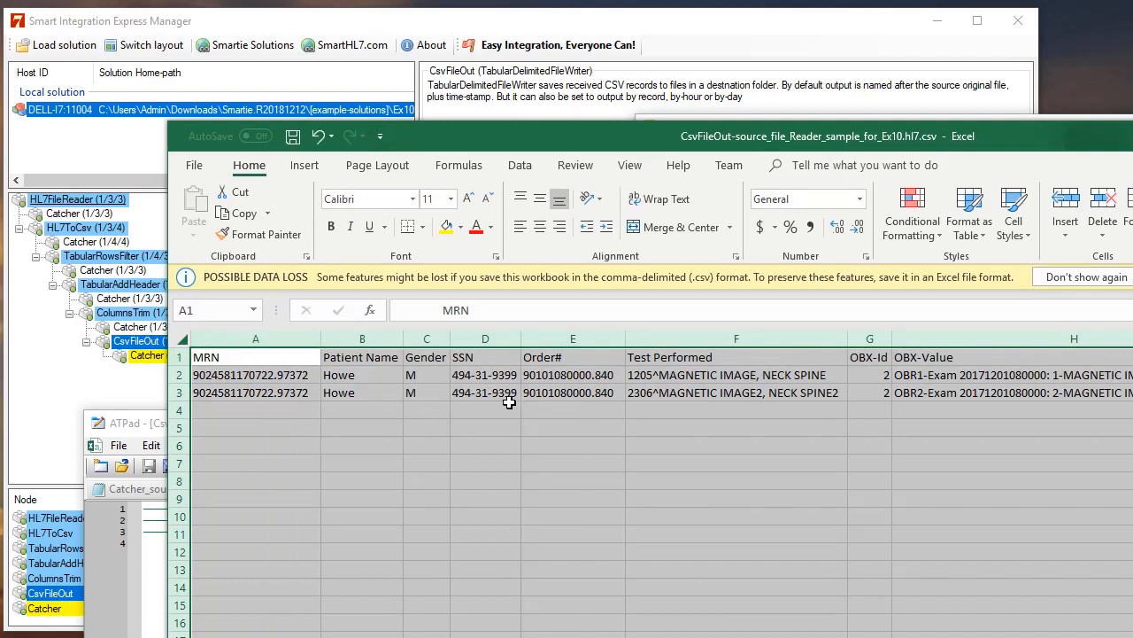
Check the Order# and MRN cells of both data rows in the CsvFileOut workbook.
{"action": "left_click", "coordinate": [566, 378]}
{"action": "left_click", "coordinate": [567, 396]}
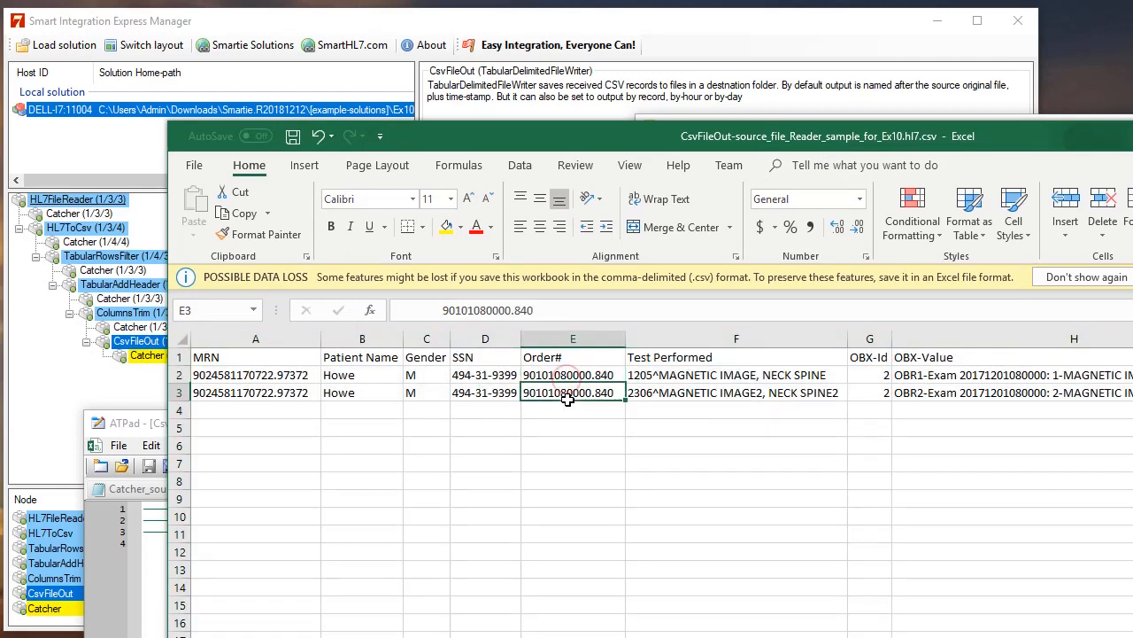
{"action": "left_click", "coordinate": [283, 379]}
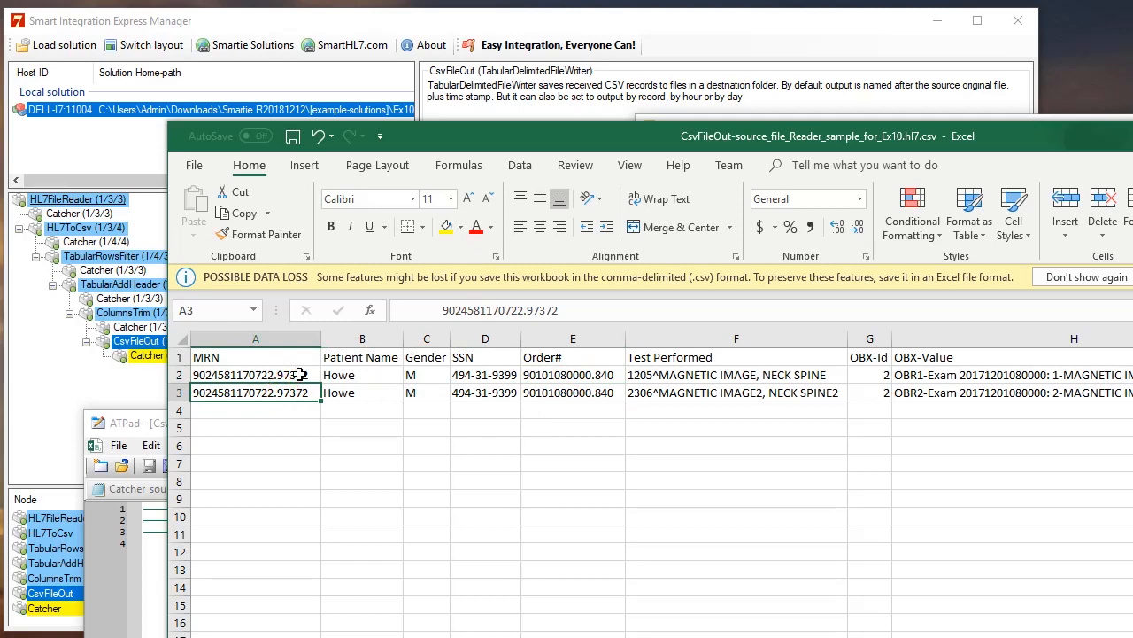
Arrange the ColumnsTrim Catcher folder beside the Excel window and try to load its captured DAT file into Excel.
{"action": "left_click_drag", "start_coordinate": [492, 130], "coordinate": [1132, 210]}
{"action": "left_click", "coordinate": [815, 240]}
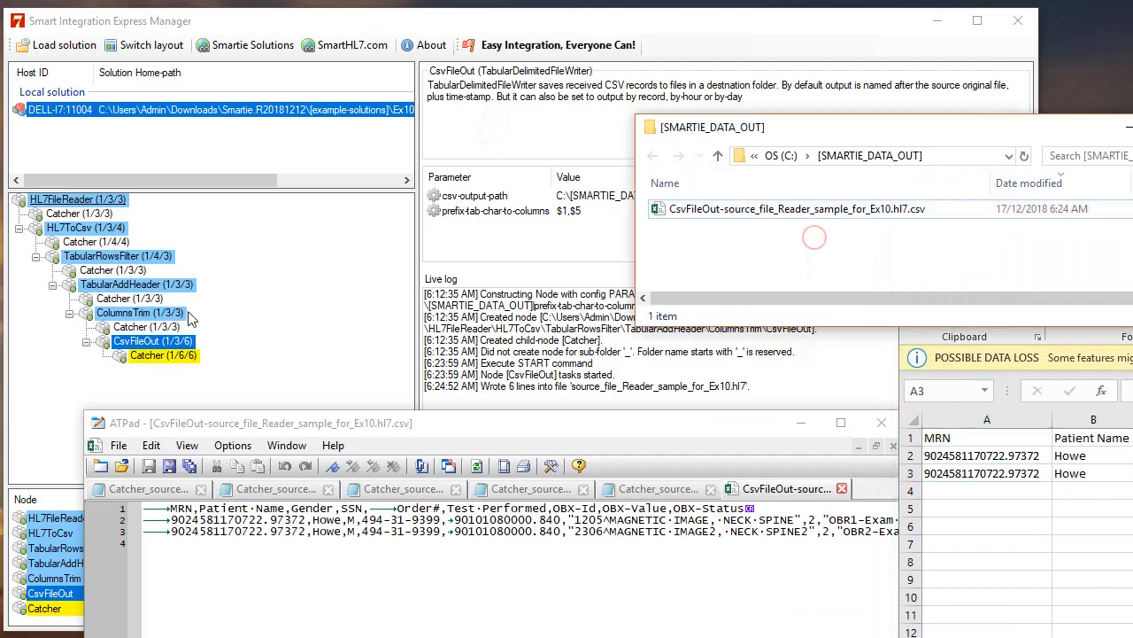
{"action": "left_click", "coordinate": [124, 329]}
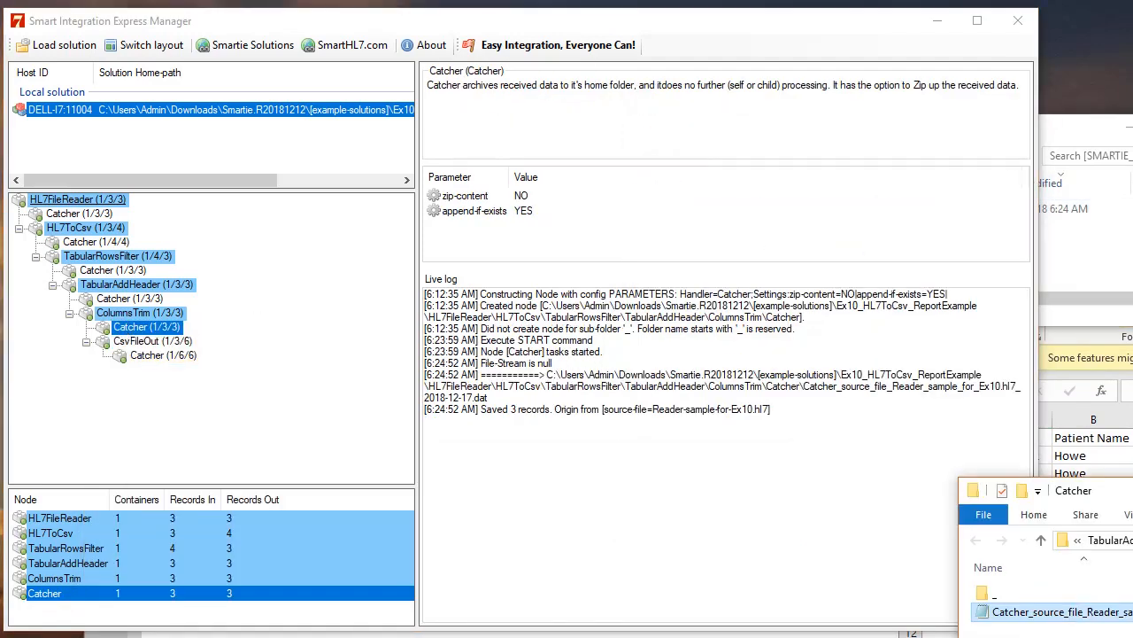
{"action": "left_click_drag", "start_coordinate": [1132, 496], "coordinate": [590, 380]}
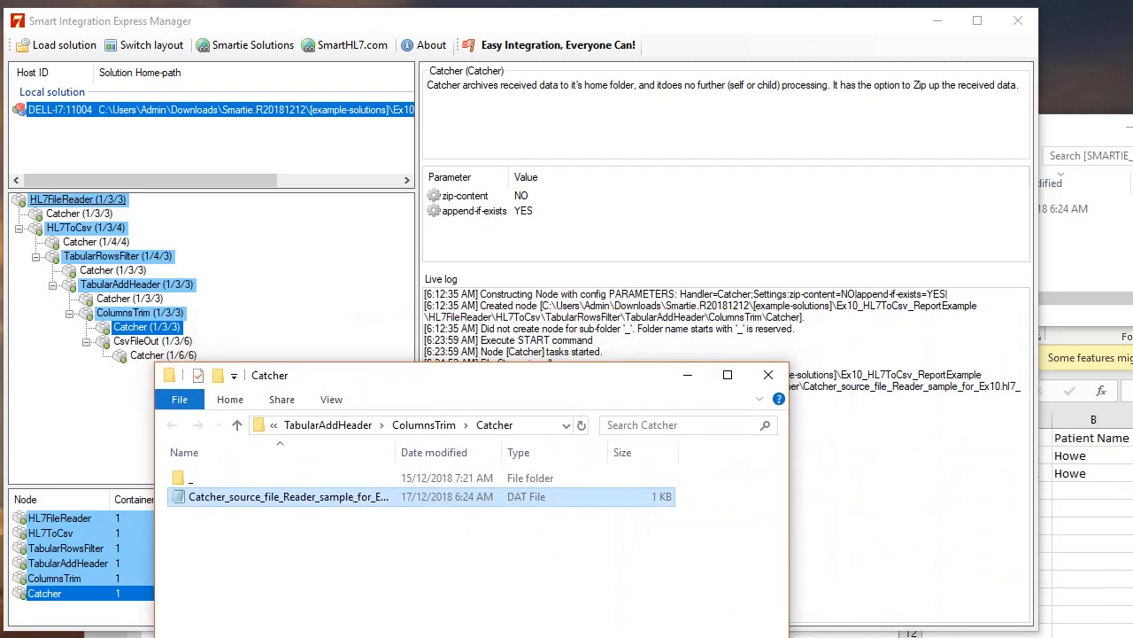
{"action": "left_click_drag", "start_coordinate": [1132, 217], "coordinate": [1132, 100]}
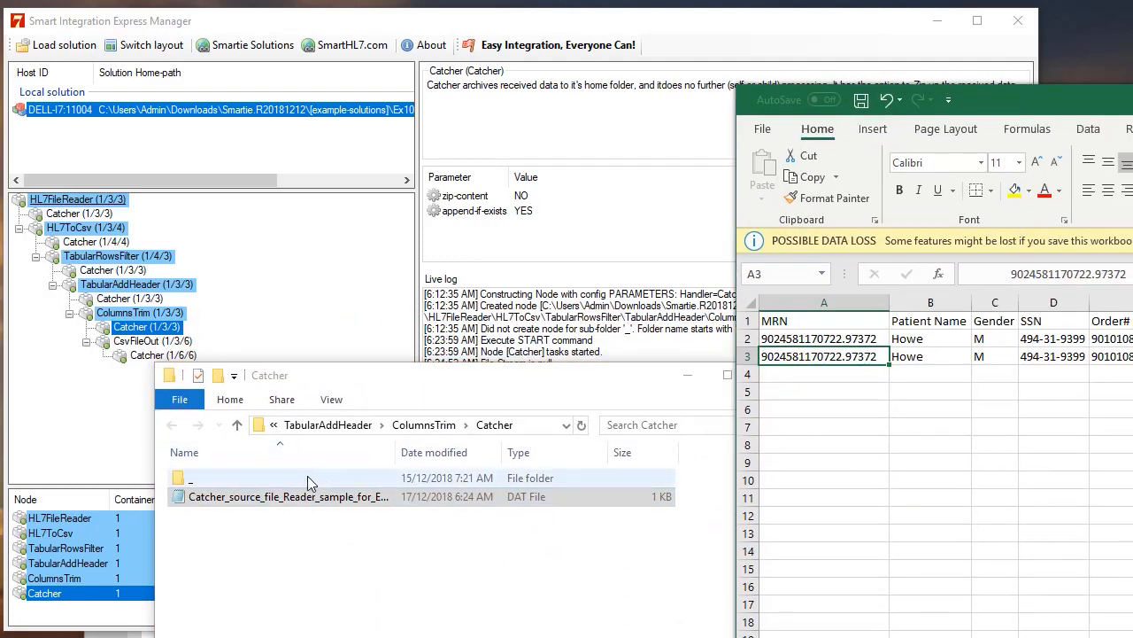
{"action": "left_click_drag", "start_coordinate": [284, 499], "coordinate": [867, 548]}
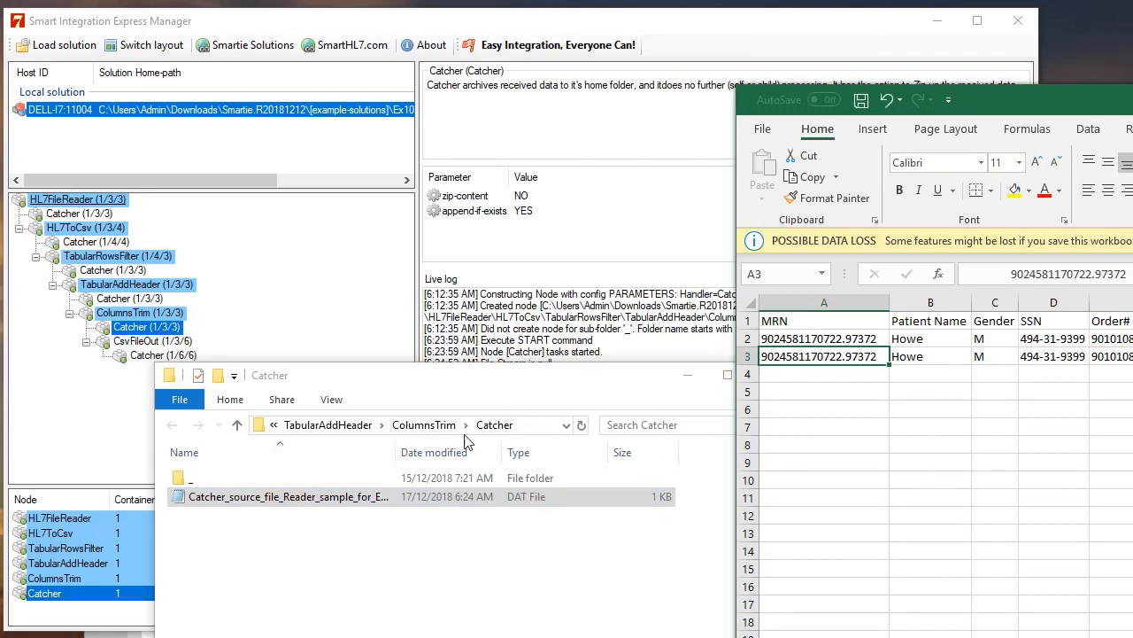
{"action": "left_click_drag", "start_coordinate": [330, 502], "coordinate": [881, 456]}
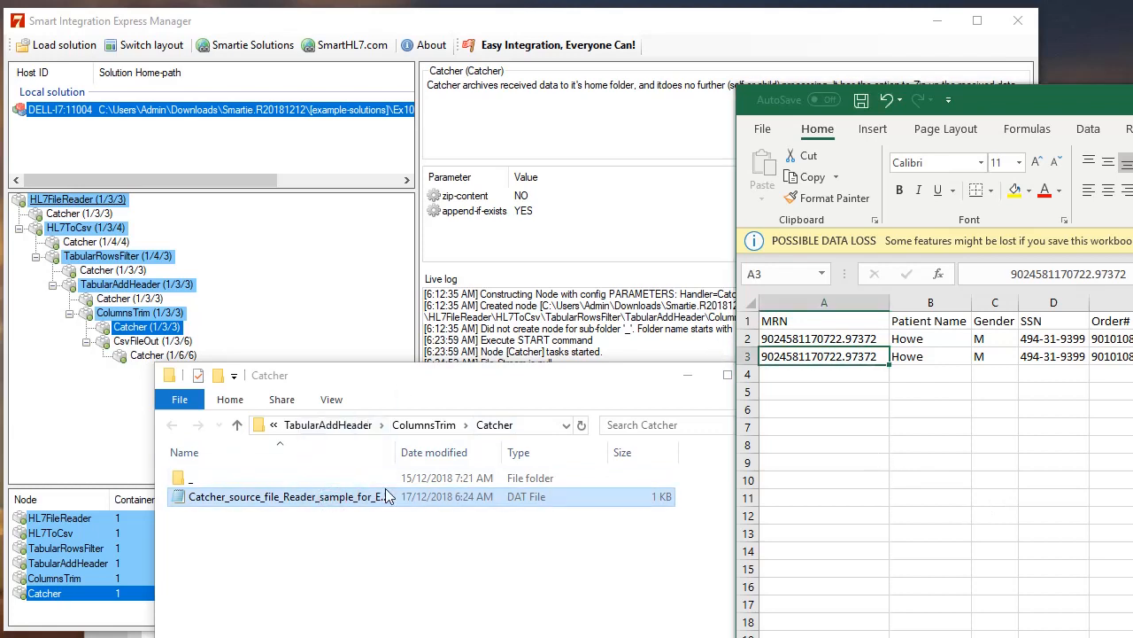
Widen the name column in the ColumnsTrim Catcher folder and change the captured file's extension to csv.
{"action": "left_click_drag", "start_coordinate": [397, 452], "coordinate": [571, 454]}
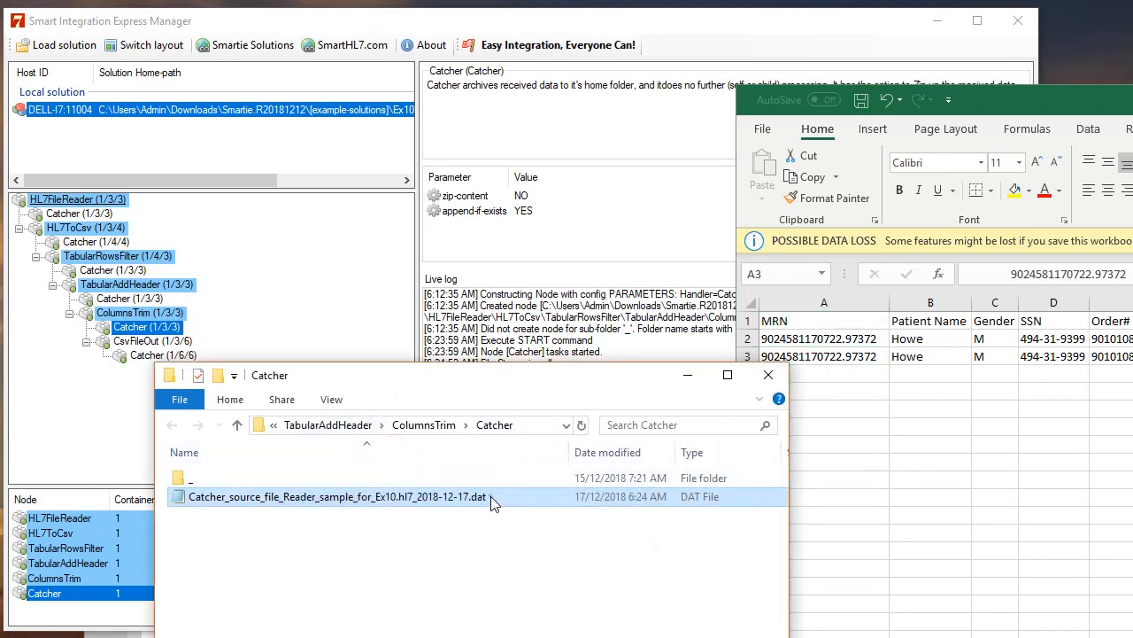
{"action": "left_click", "coordinate": [490, 496]}
{"action": "double_click", "coordinate": [492, 496]}
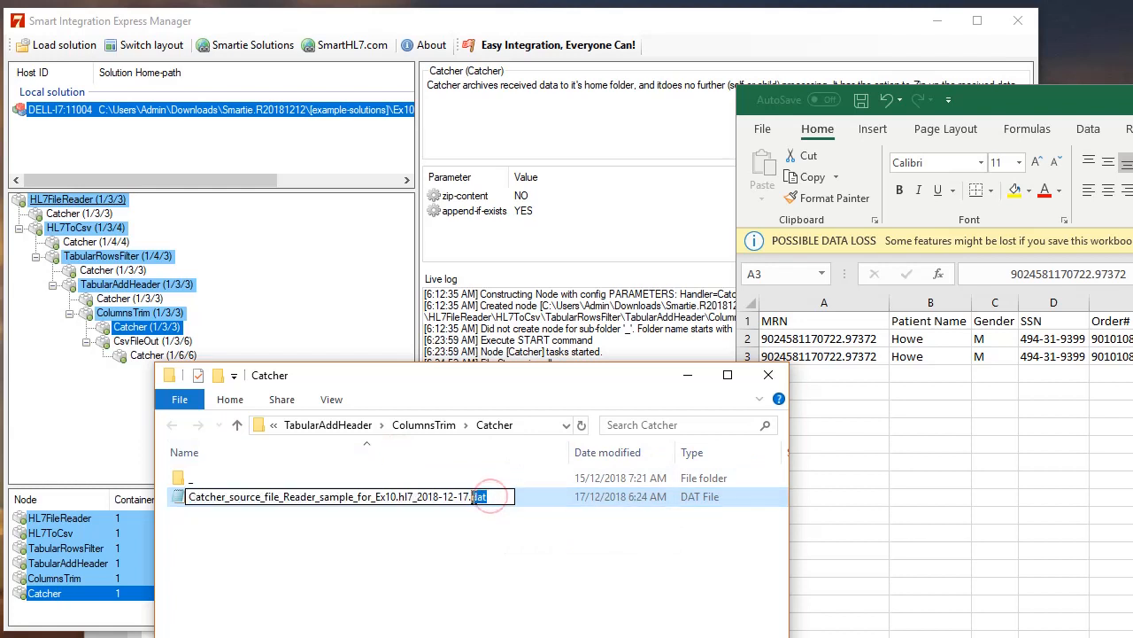
{"action": "type", "text": "csv"}
{"action": "key", "text": "Return"}
{"action": "left_click", "coordinate": [463, 476]}
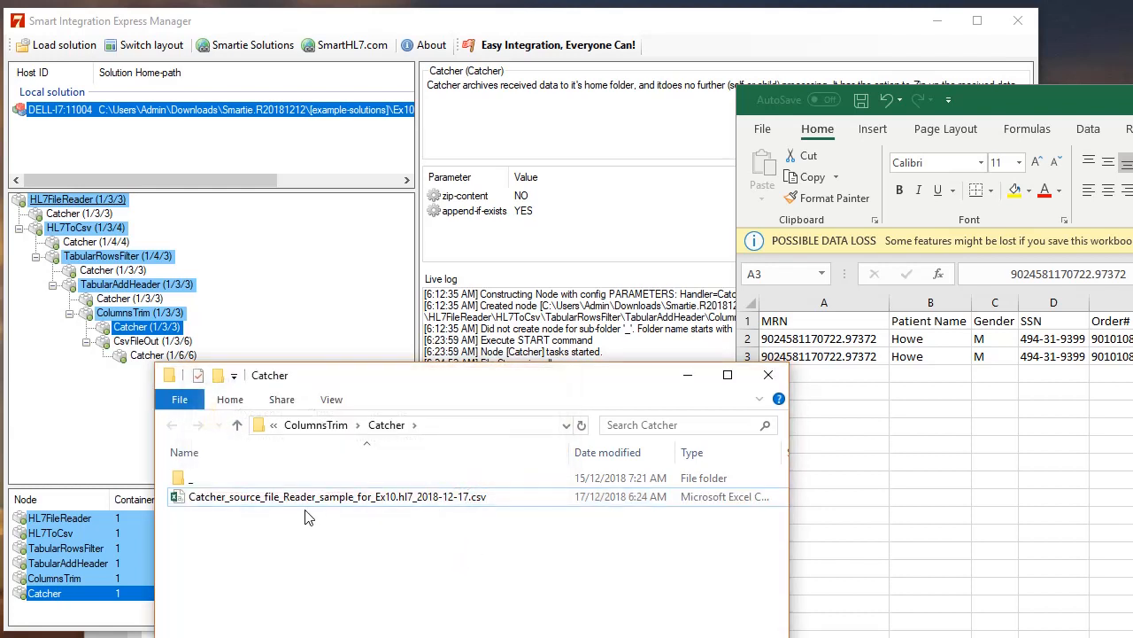
Try to load the renamed Catcher CSV file into Excel, then look at the Catcher folder's full path.
{"action": "left_click_drag", "start_coordinate": [298, 499], "coordinate": [945, 524]}
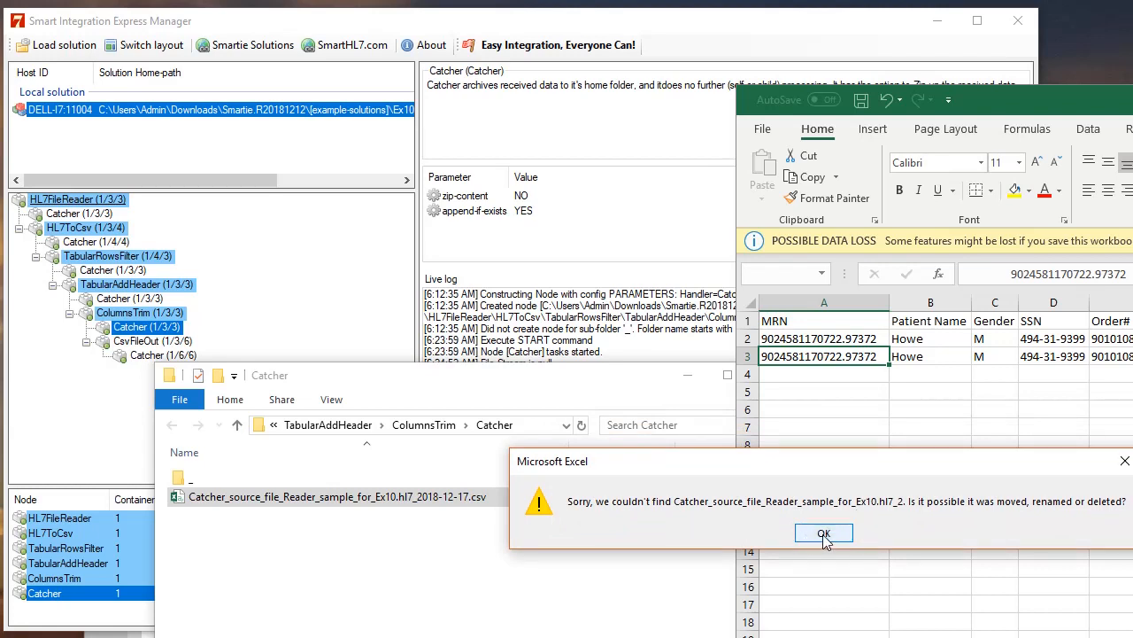
{"action": "left_click", "coordinate": [427, 610]}
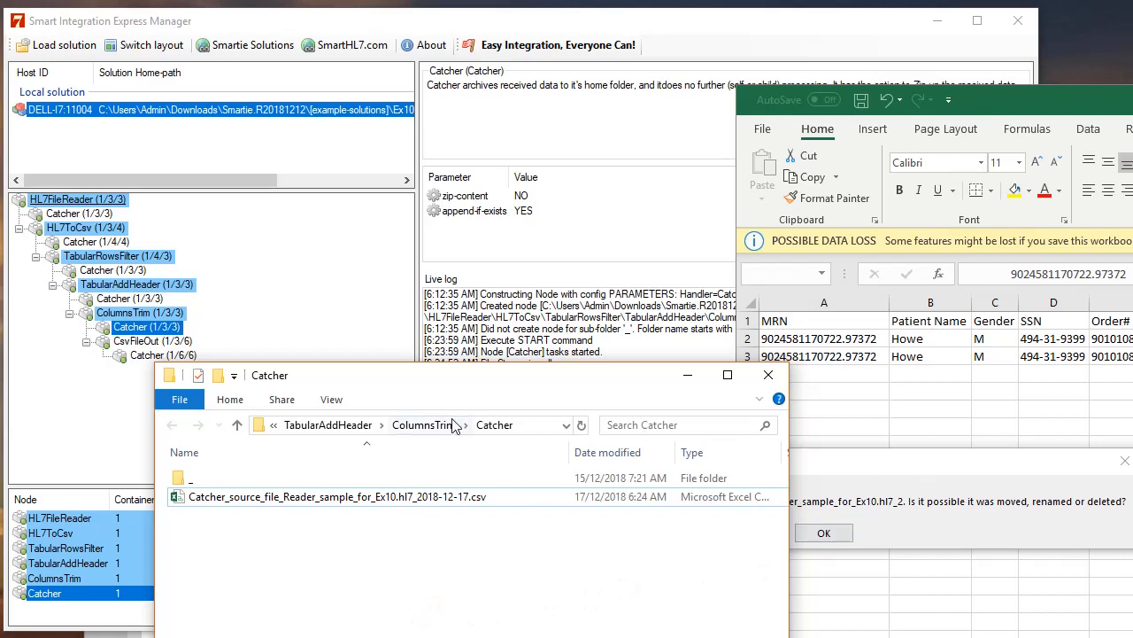
{"action": "left_click", "coordinate": [565, 426]}
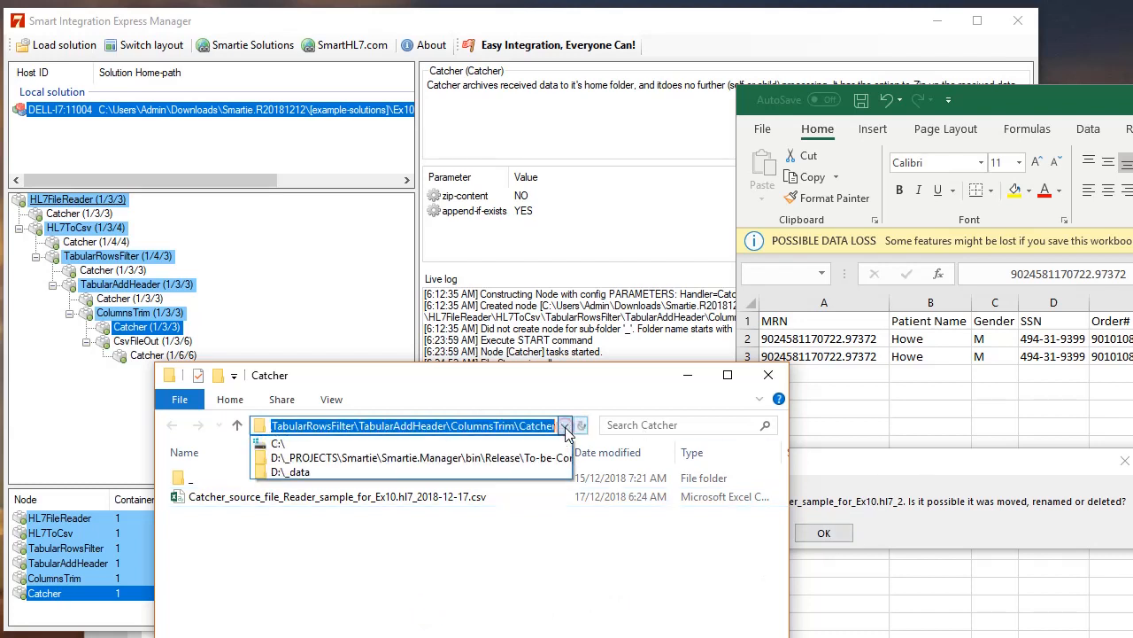
{"action": "left_click", "coordinate": [428, 537]}
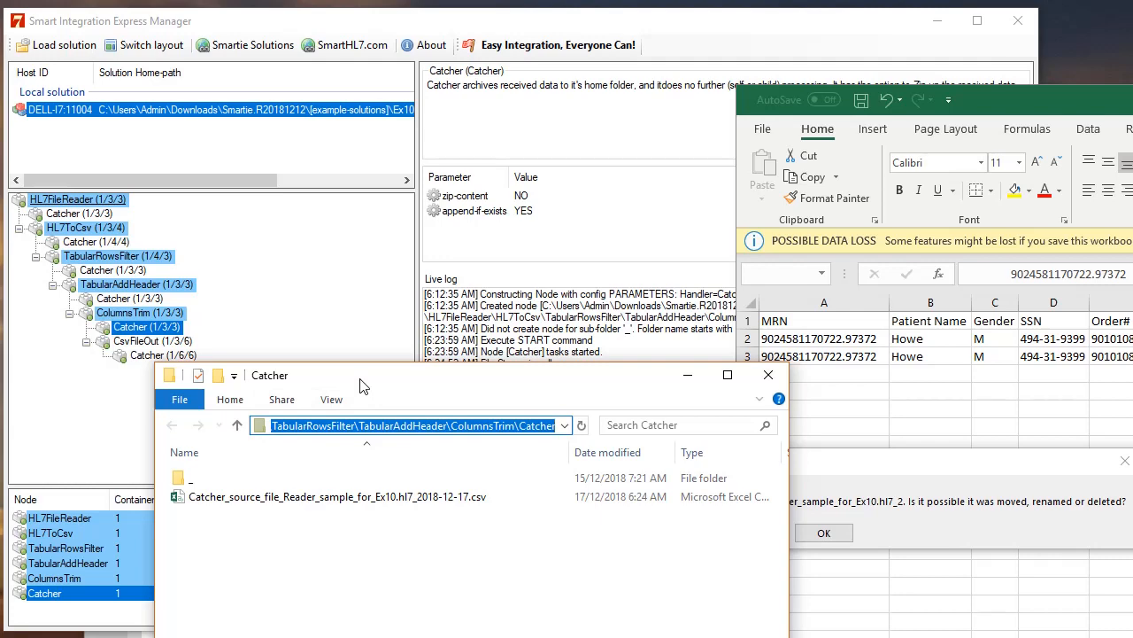
Uncover the desktop, move the renamed Catcher CSV file onto it, and dismiss Excel's error message.
{"action": "left_click_drag", "start_coordinate": [383, 26], "coordinate": [849, 106]}
{"action": "left_click_drag", "start_coordinate": [288, 498], "coordinate": [58, 233]}
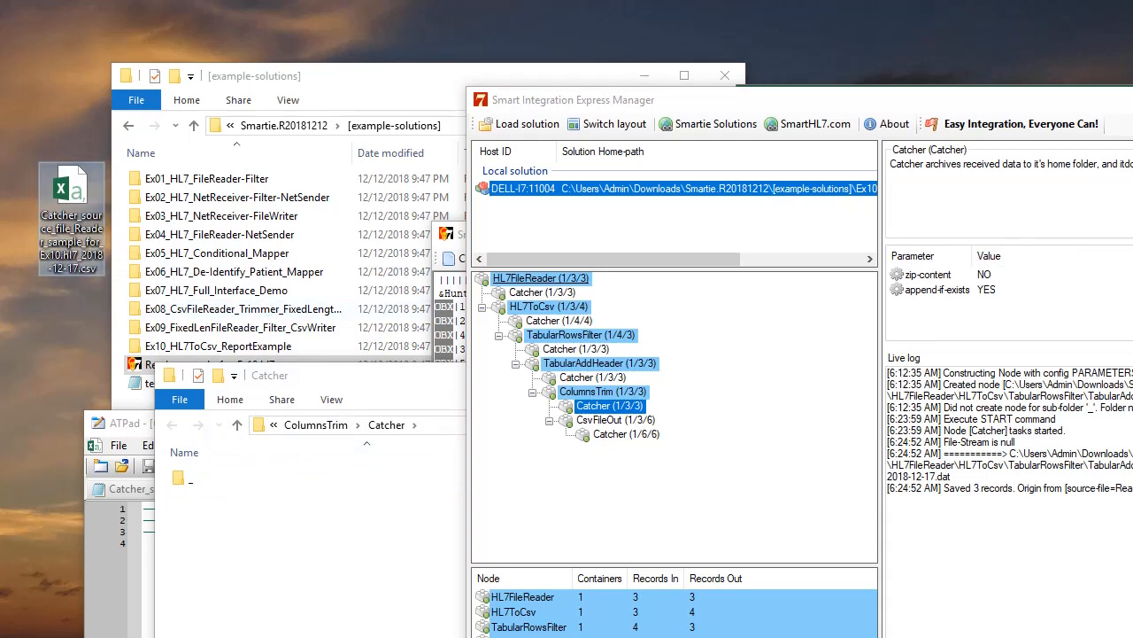
{"action": "double_click", "coordinate": [71, 196]}
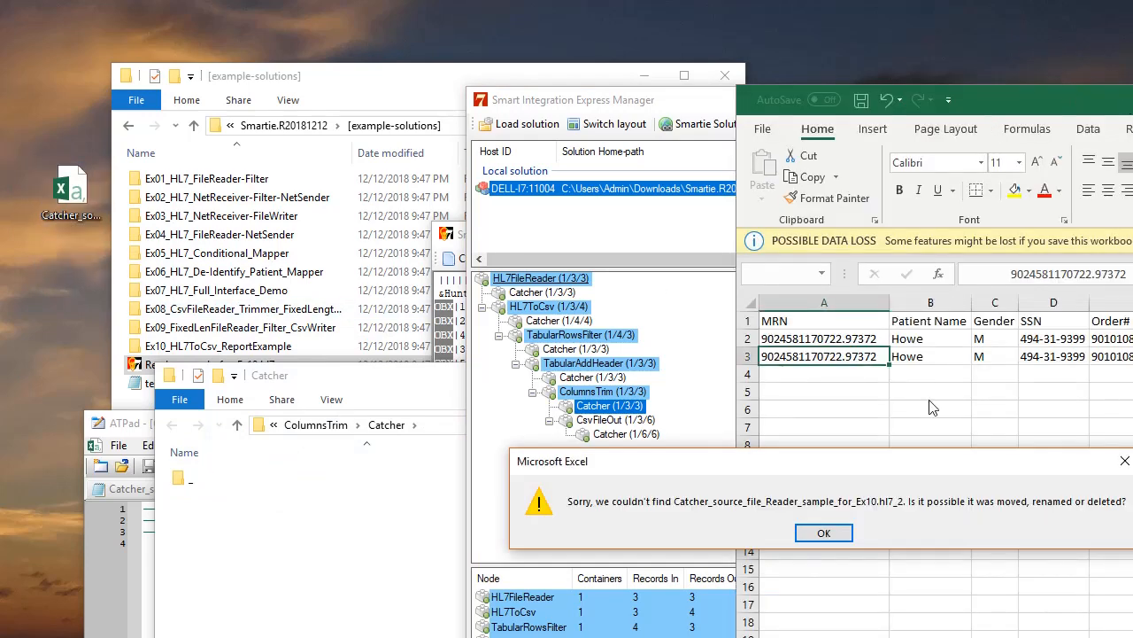
{"action": "left_click", "coordinate": [850, 526]}
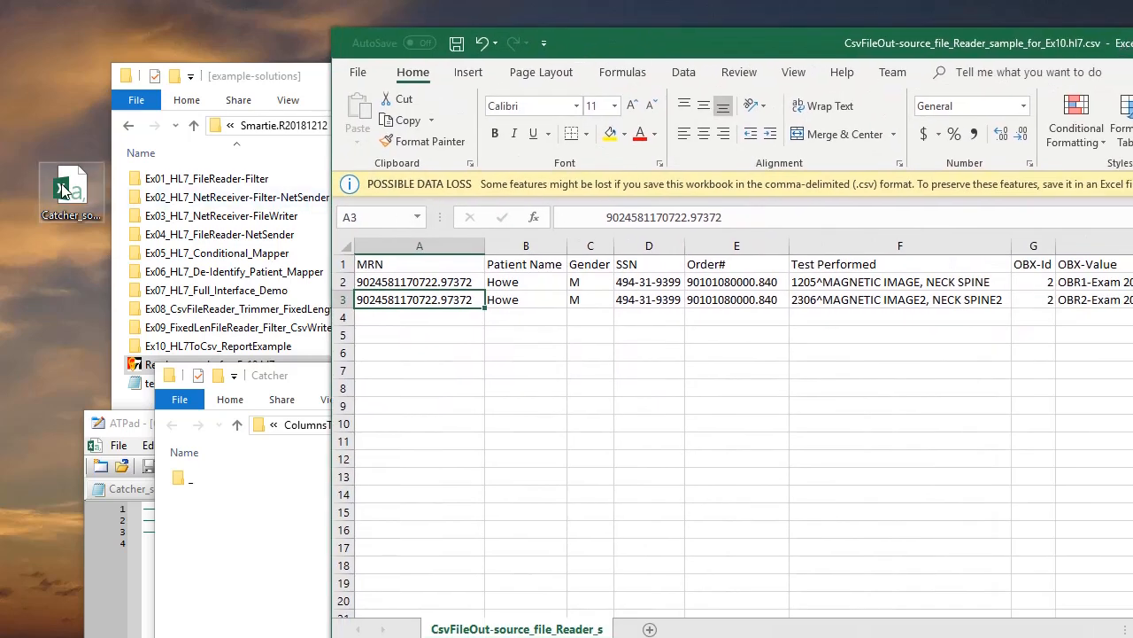
Open the Catcher CSV file from the desktop in Excel and auto-fit all its column widths.
{"action": "double_click", "coordinate": [64, 191]}
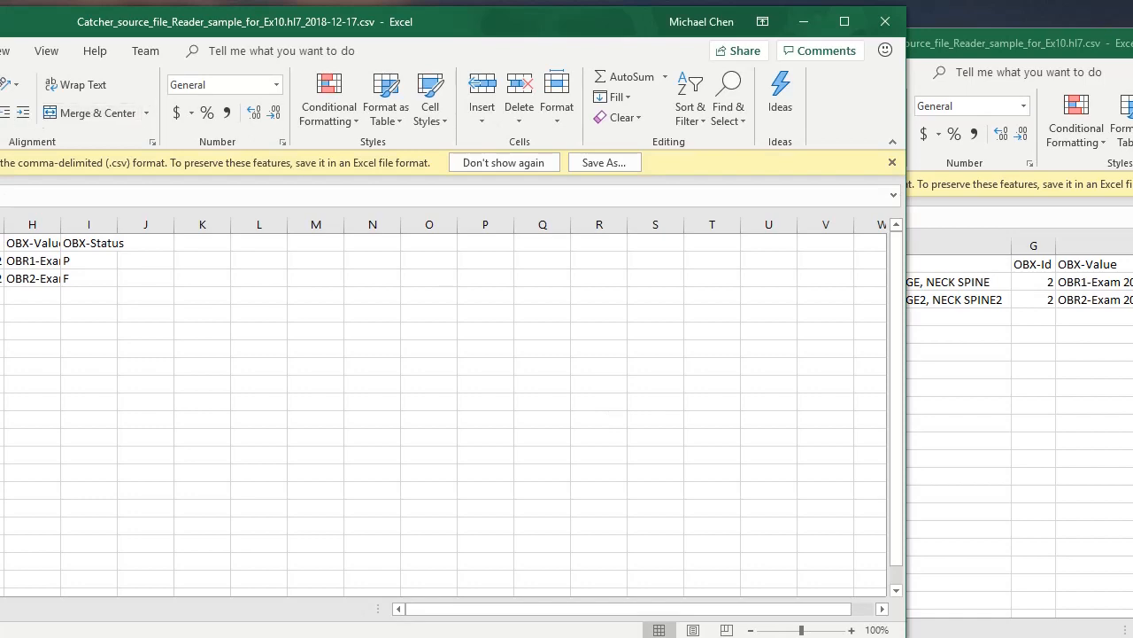
{"action": "left_click_drag", "start_coordinate": [0, 28], "coordinate": [815, 271]}
{"action": "left_click", "coordinate": [565, 467]}
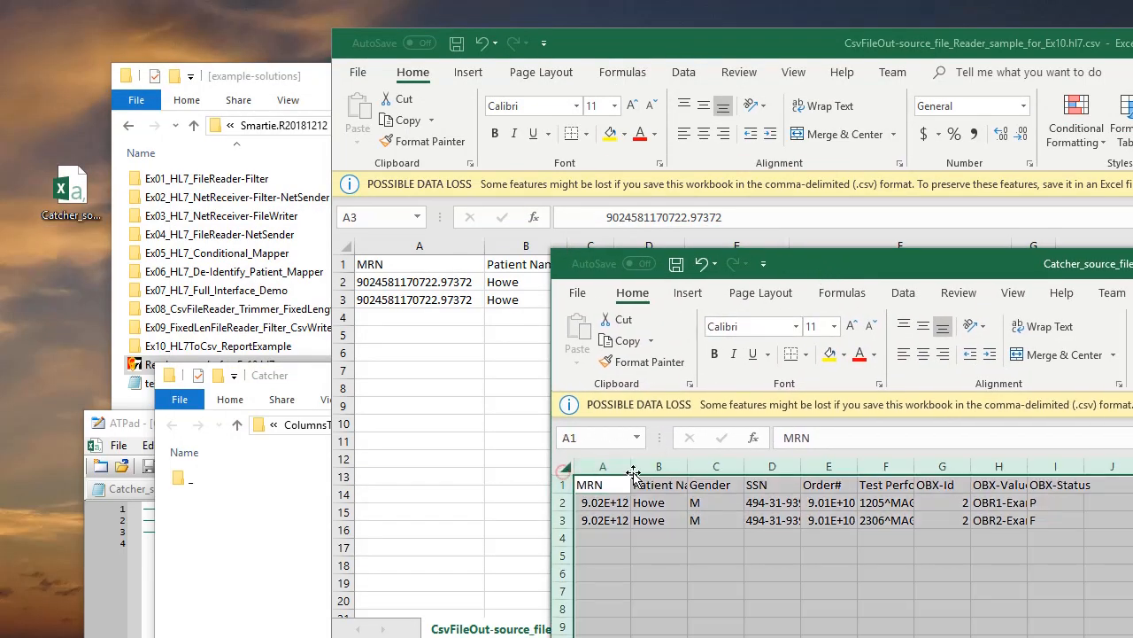
{"action": "double_click", "coordinate": [633, 468]}
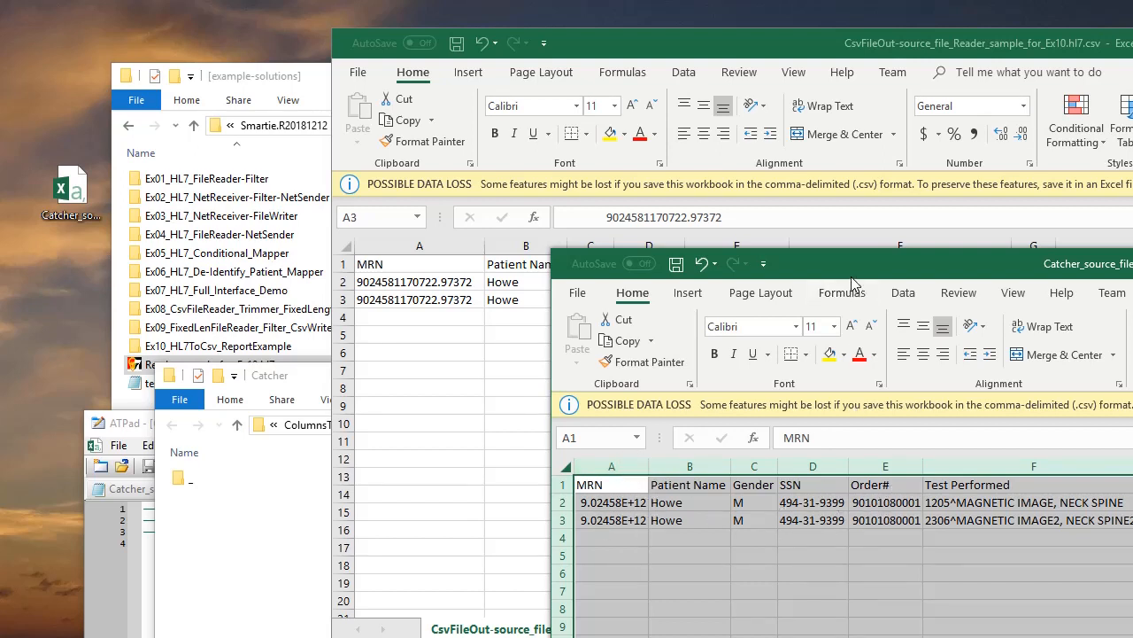
Compare the MRN values in the Catcher and CsvFileOut workbooks, then move the CsvFileOut workbook clear of the manager window.
{"action": "left_click_drag", "start_coordinate": [852, 267], "coordinate": [889, 331]}
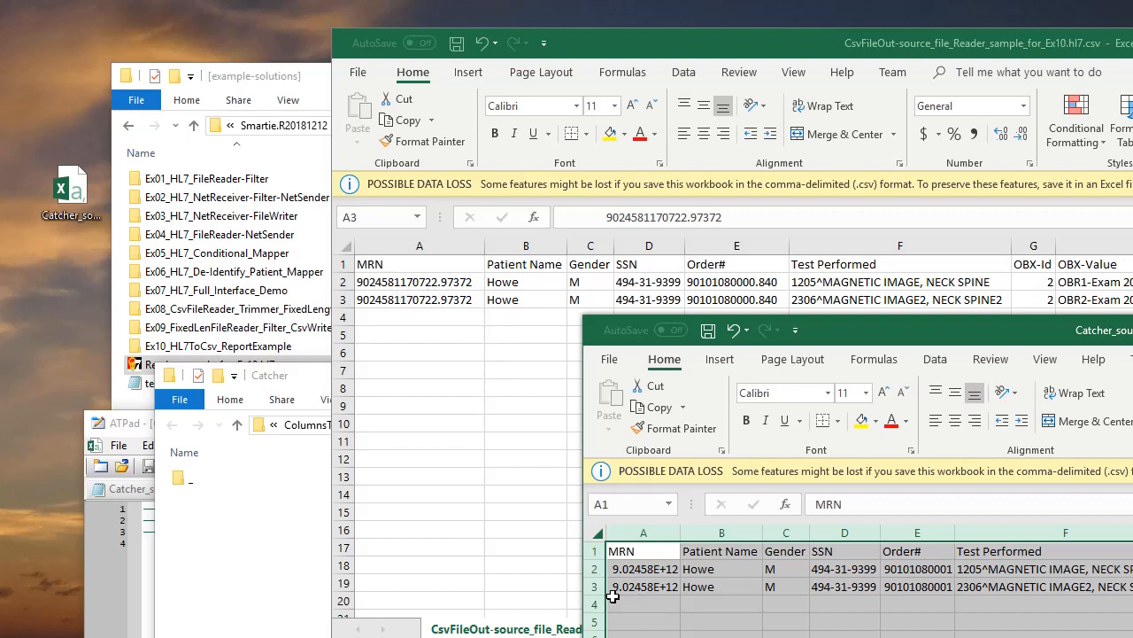
{"action": "left_click", "coordinate": [652, 572]}
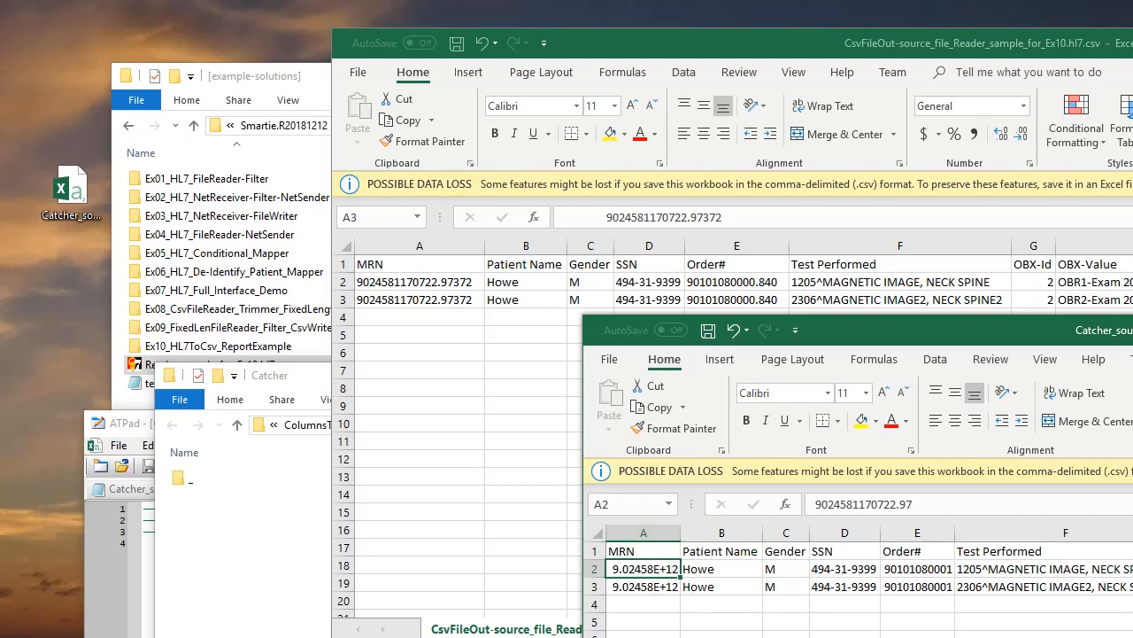
{"action": "left_click", "coordinate": [358, 430]}
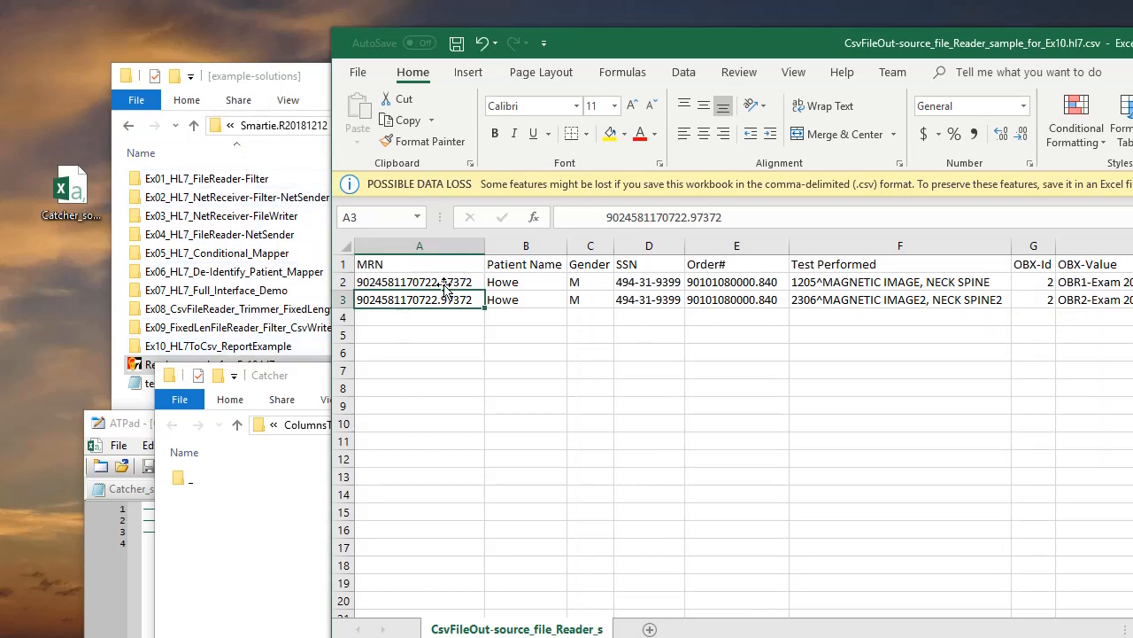
{"action": "left_click_drag", "start_coordinate": [627, 41], "coordinate": [1132, 487]}
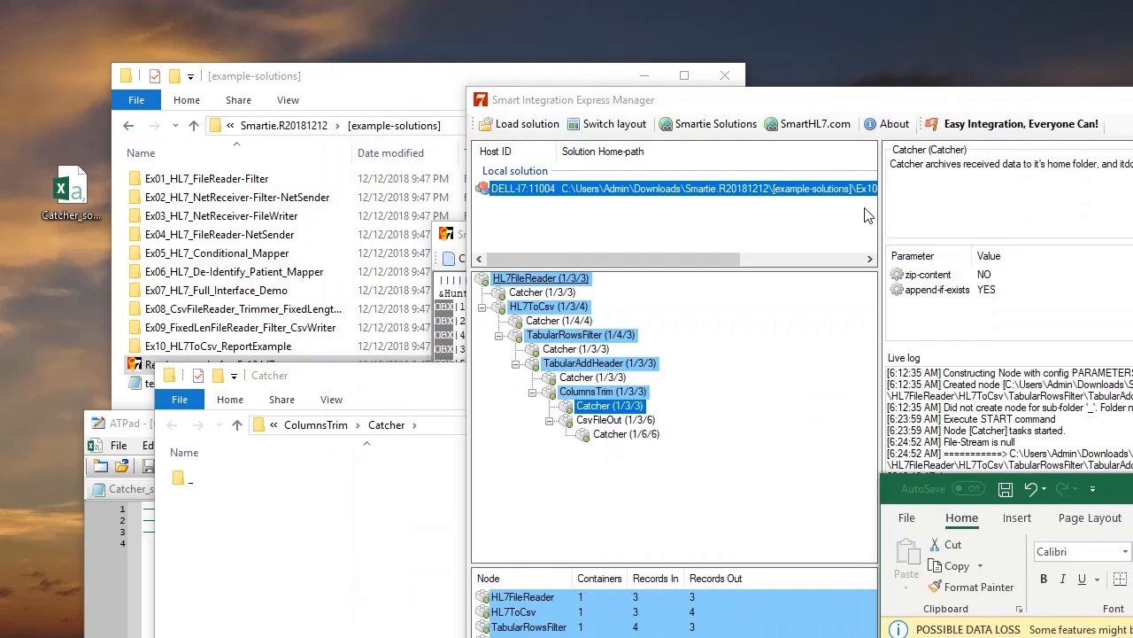
Rearrange the manager and CsvFileOut workbook windows, and place the browser's Smartie blog page with the highlighted HL7 message above the workbook rows.
{"action": "left_click_drag", "start_coordinate": [912, 100], "coordinate": [510, 29]}
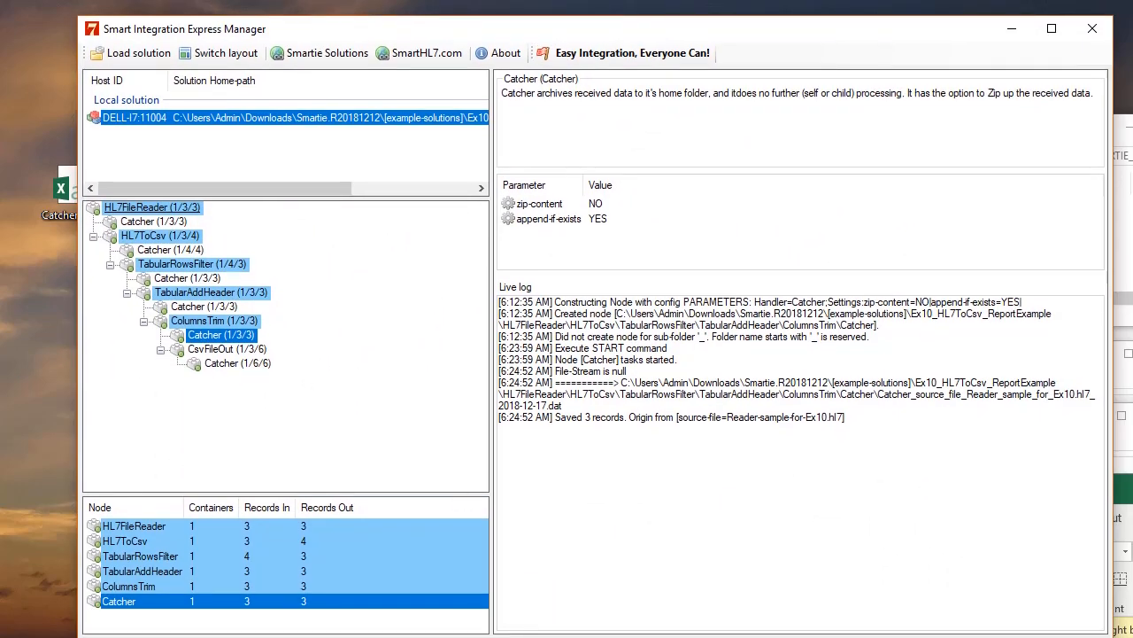
{"action": "left_click_drag", "start_coordinate": [1125, 491], "coordinate": [650, 281]}
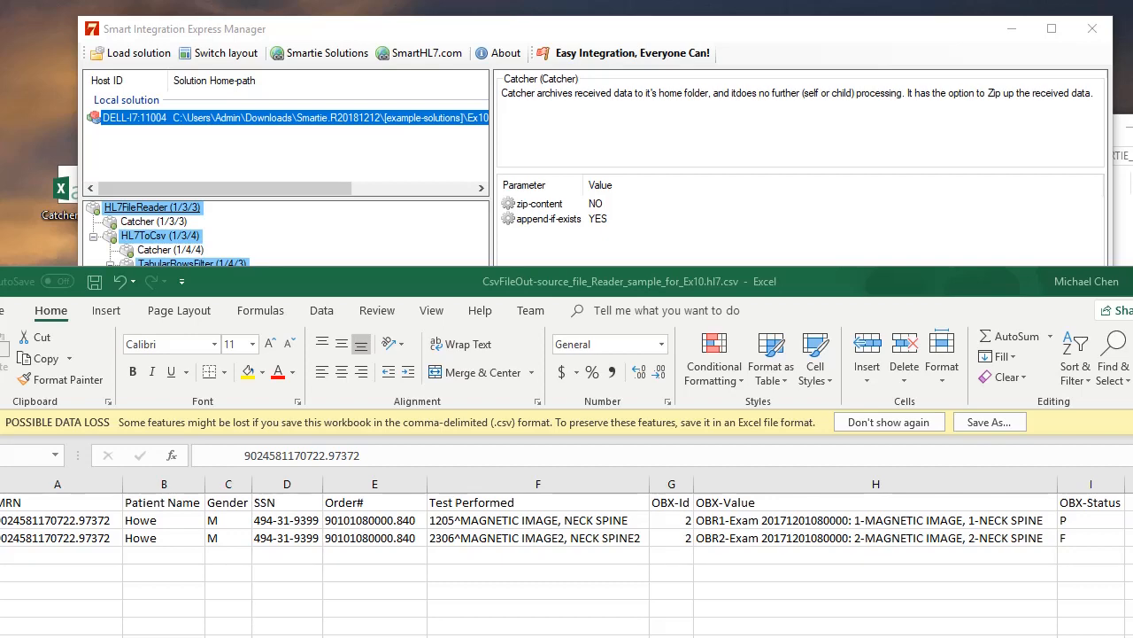
{"action": "key", "text": "alt+Tab"}
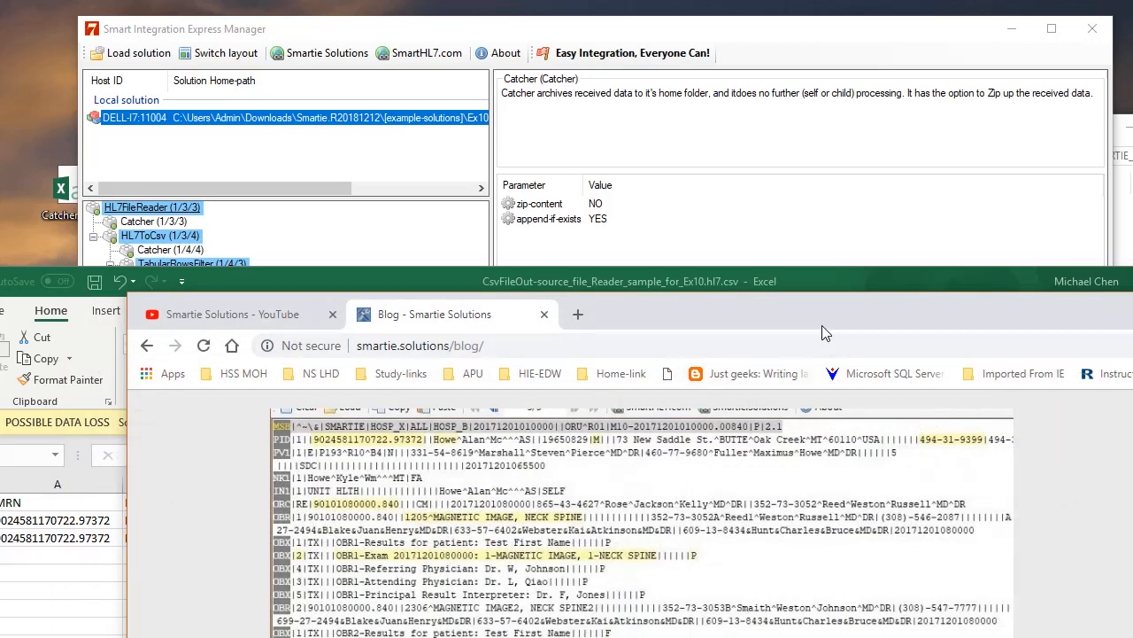
{"action": "left_click_drag", "start_coordinate": [821, 324], "coordinate": [965, 93]}
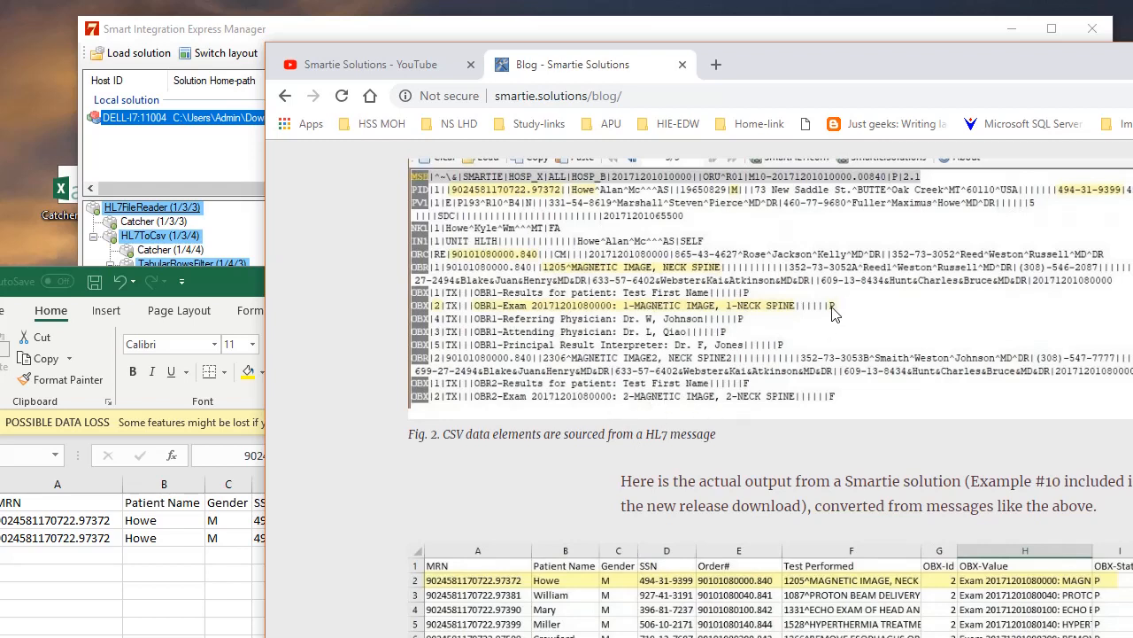
Compare the OBX-Value and OBX-Status cells in the CsvFileOut workbook with the highlighted OBX segments of the blog's HL7 message.
{"action": "left_click", "coordinate": [199, 576]}
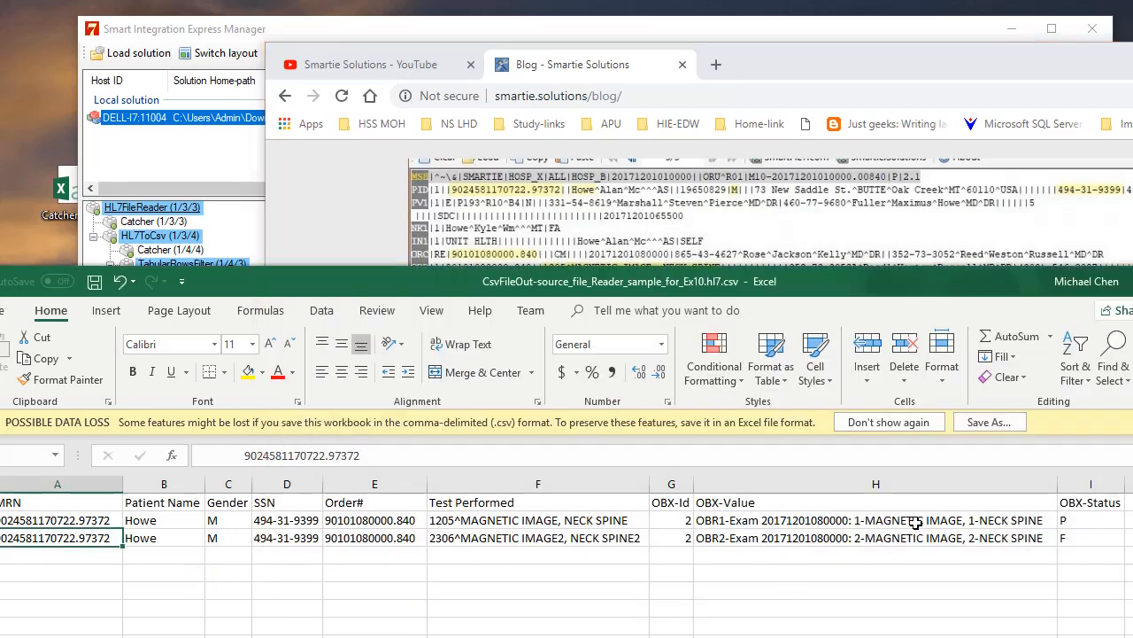
{"action": "left_click", "coordinate": [885, 521]}
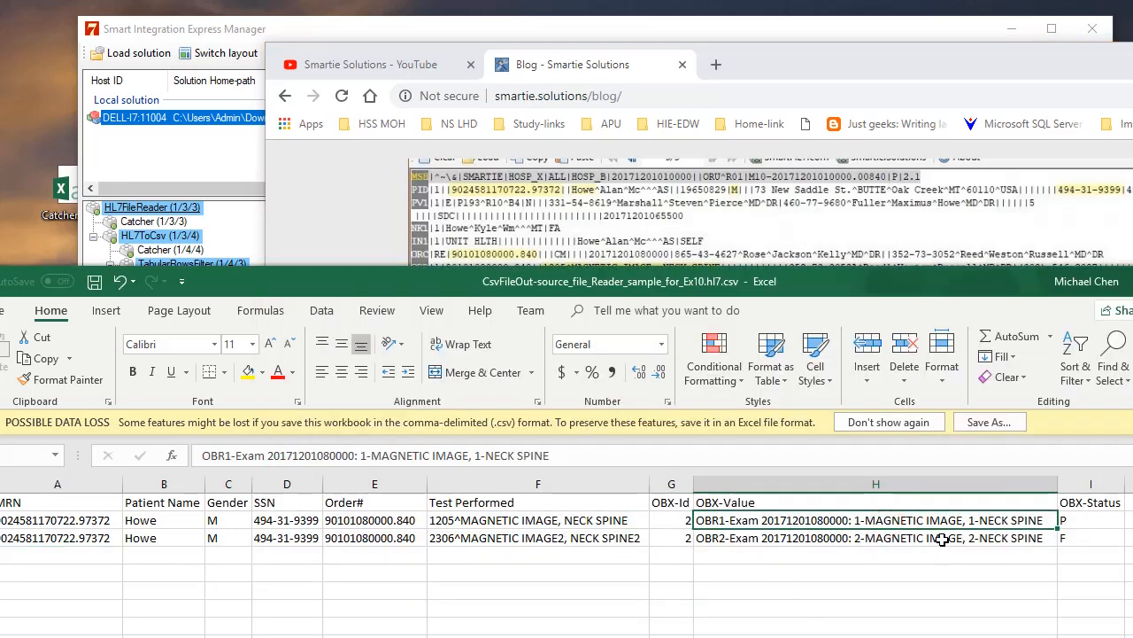
{"action": "left_click", "coordinate": [1082, 521]}
{"action": "left_click", "coordinate": [1075, 537]}
{"action": "left_click", "coordinate": [852, 229]}
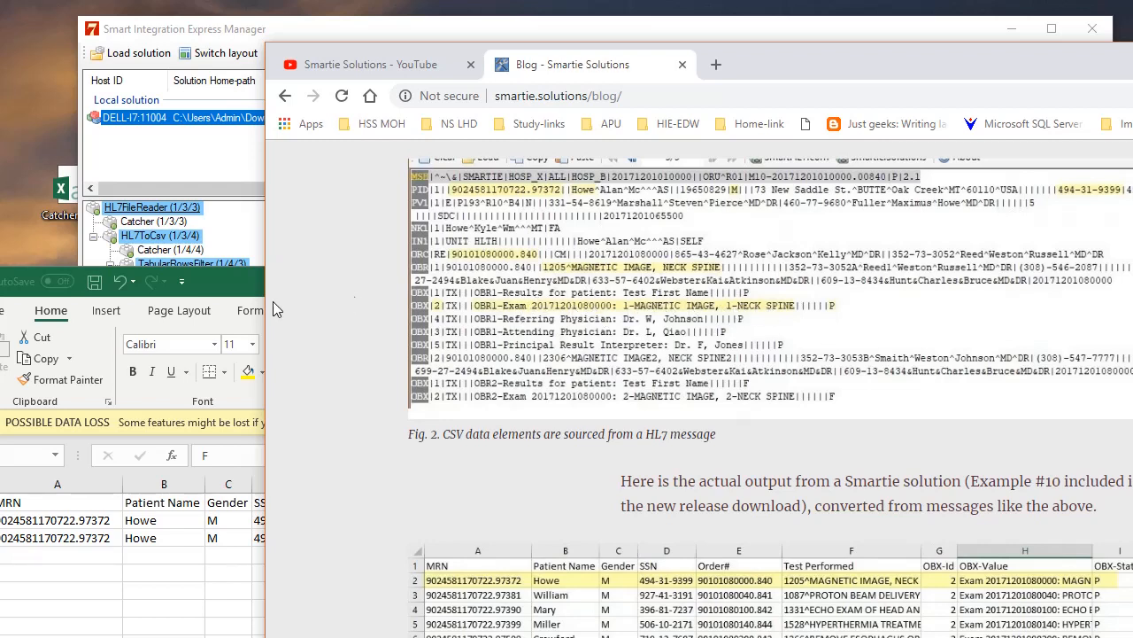
Review the solution's node tree in Smart Integration Express Manager alongside the CsvFileOut workbook, ending on the workbook.
{"action": "left_click", "coordinate": [230, 294]}
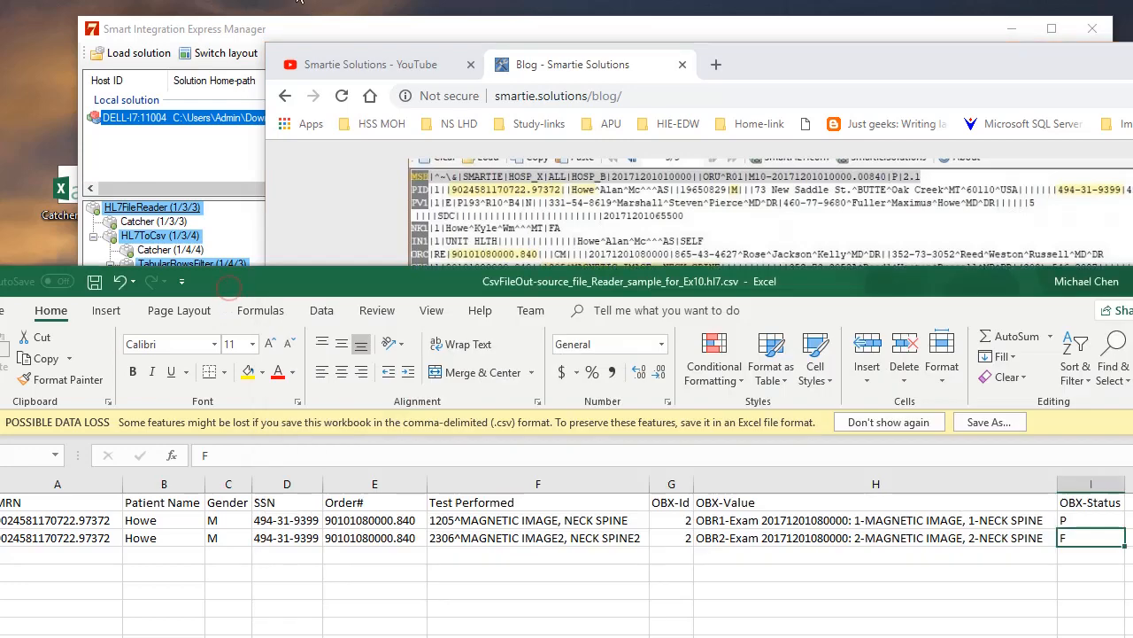
{"action": "left_click", "coordinate": [232, 29]}
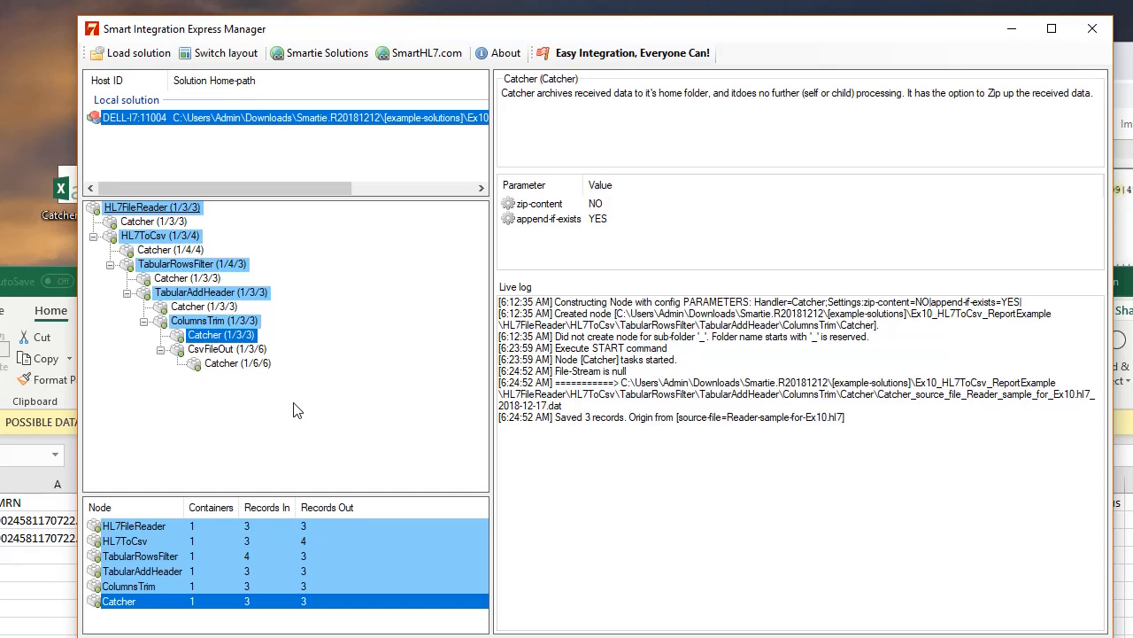
{"action": "key", "text": "alt+Tab"}
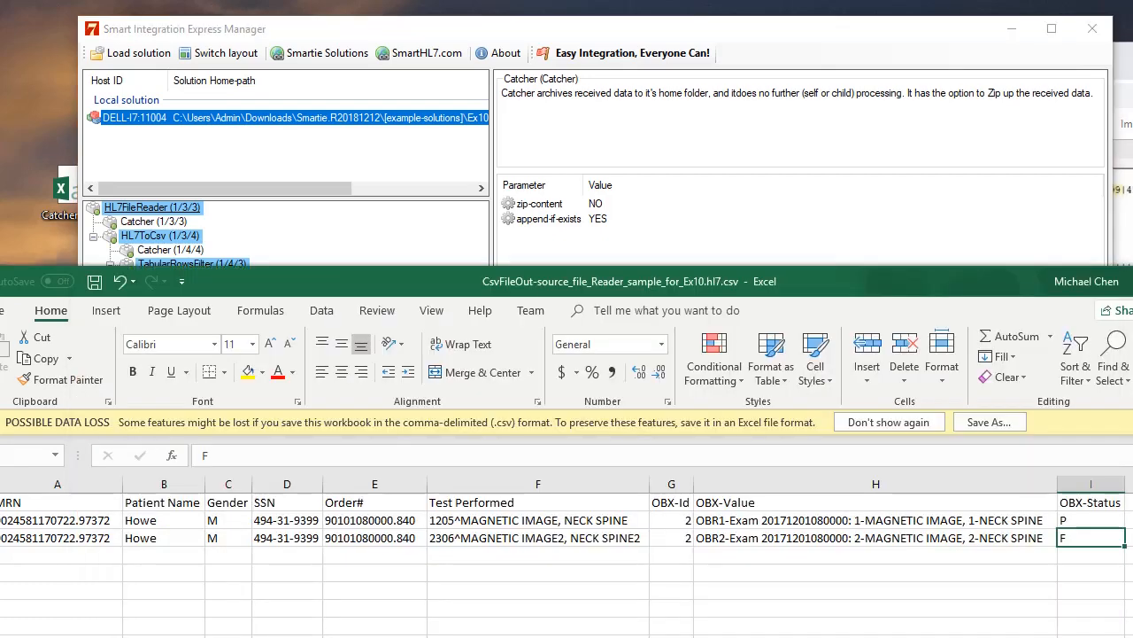